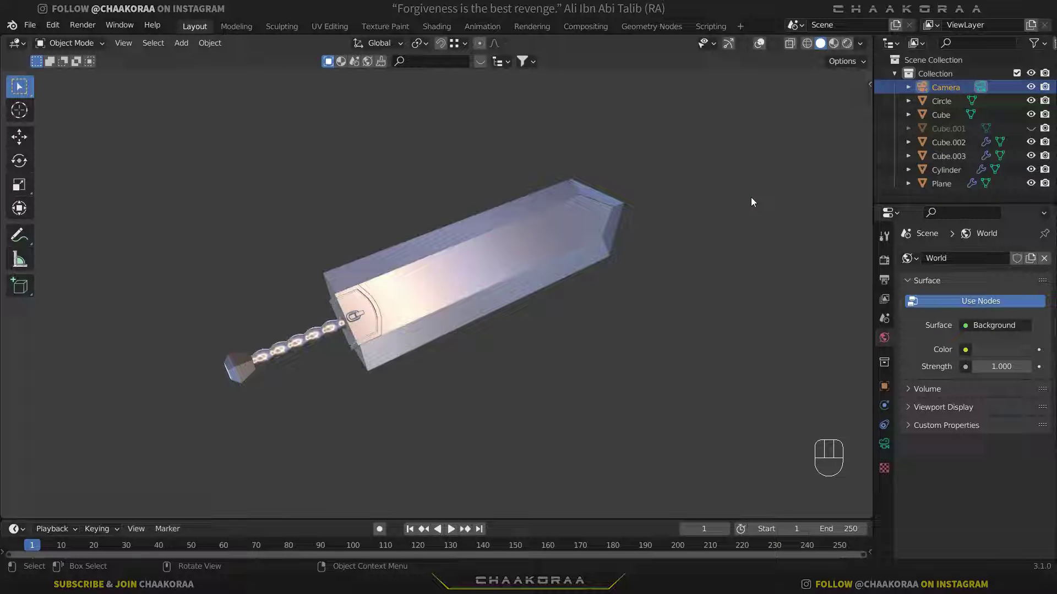
- Switch to the Shading workspace and create a new material for the sword blade
click(434, 27)
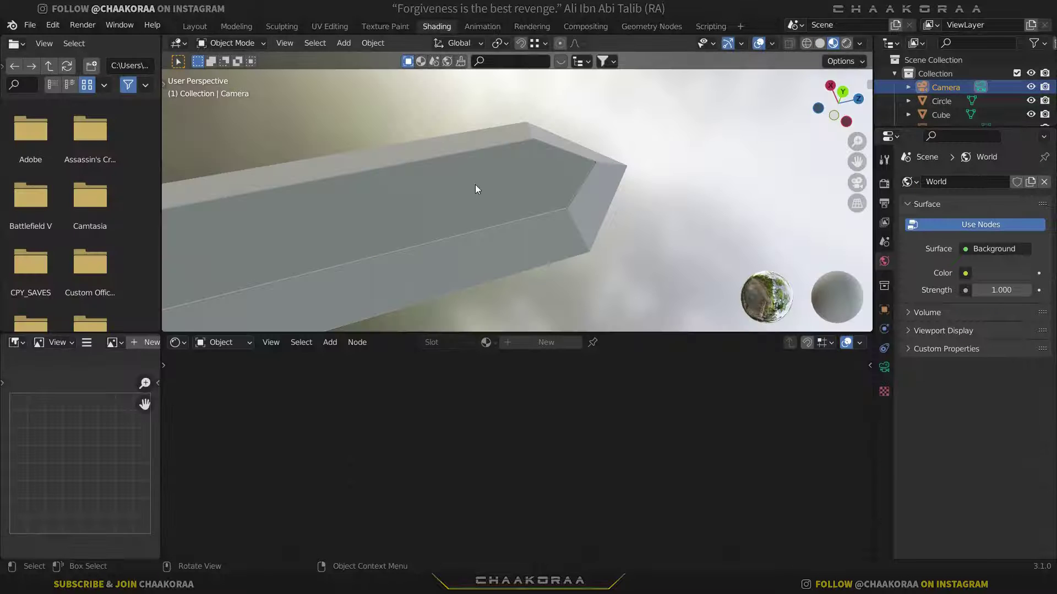
shift+middle_drag(456, 217, 703, 200)
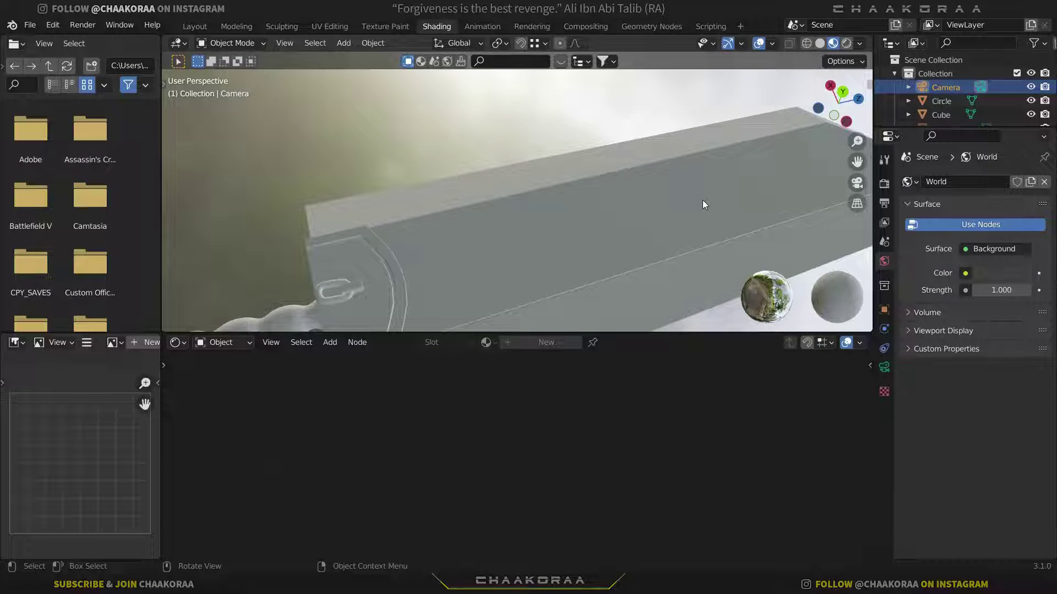
click(665, 182)
shift+middle_drag(529, 196, 414, 143)
click(532, 345)
key(Home)
middle_drag(626, 439, 556, 434)
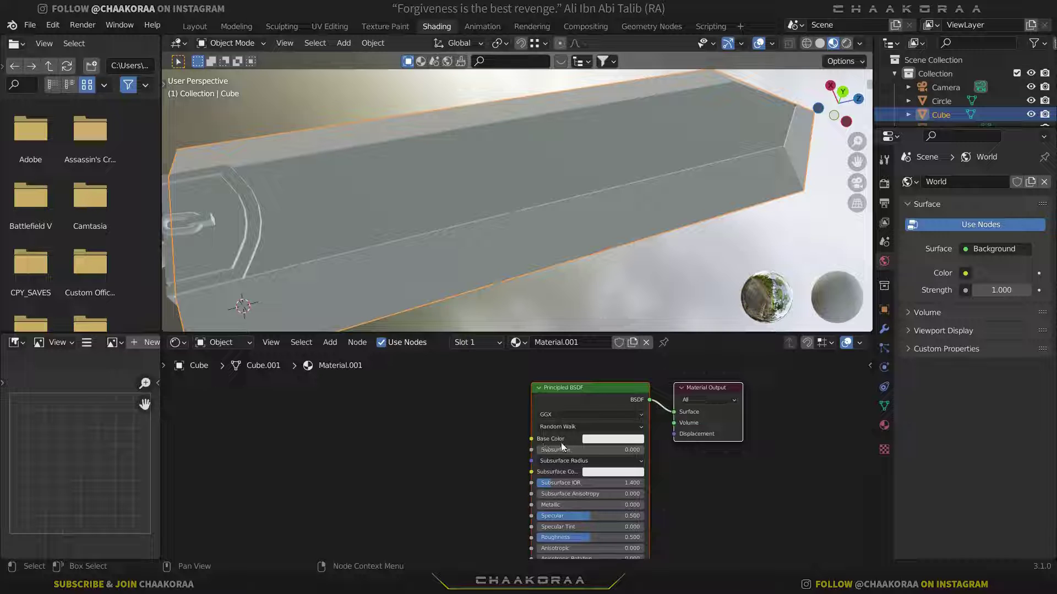
- Darken the Base Color of the blade material to a light grey
click(607, 439)
drag(670, 313, 667, 318)
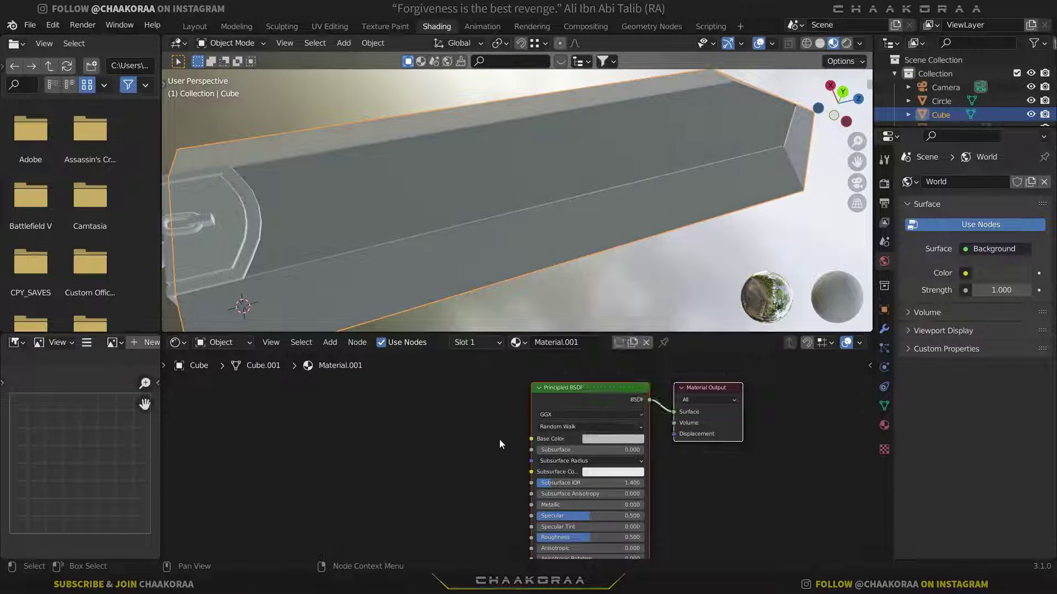
middle_drag(500, 441, 516, 425)
- Set the Metallic value of the blade material's Principled BSDF to 1.000
middle_drag(438, 249, 477, 219)
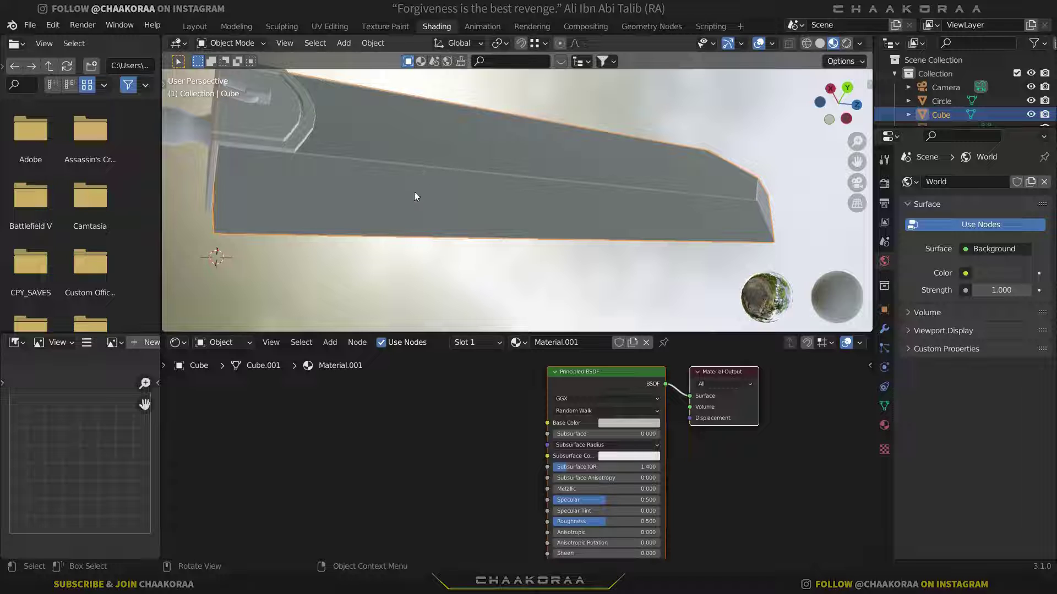
scroll(540, 441, up, 3)
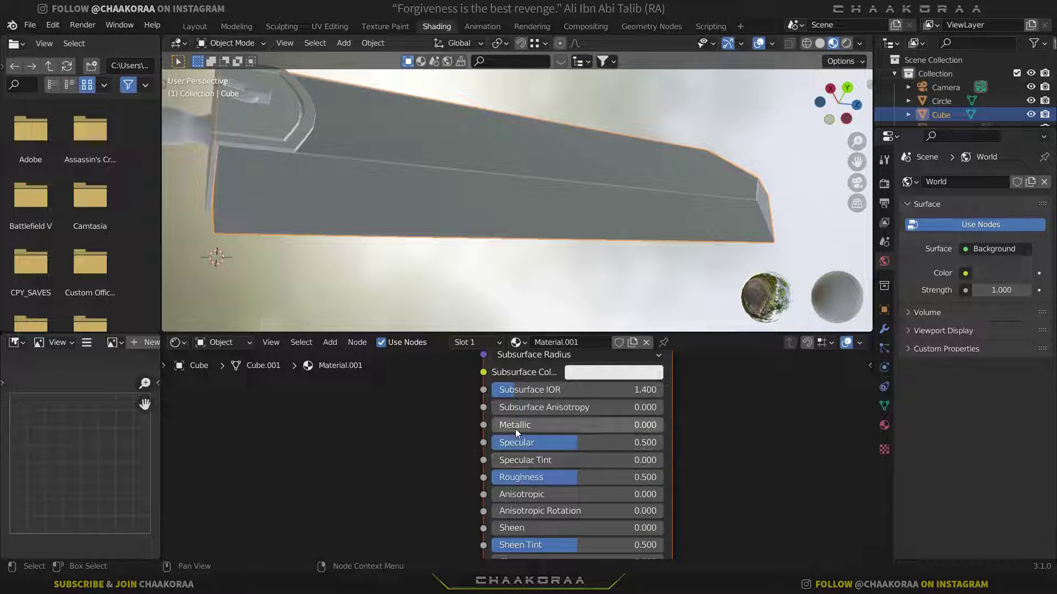
drag(557, 423, 726, 425)
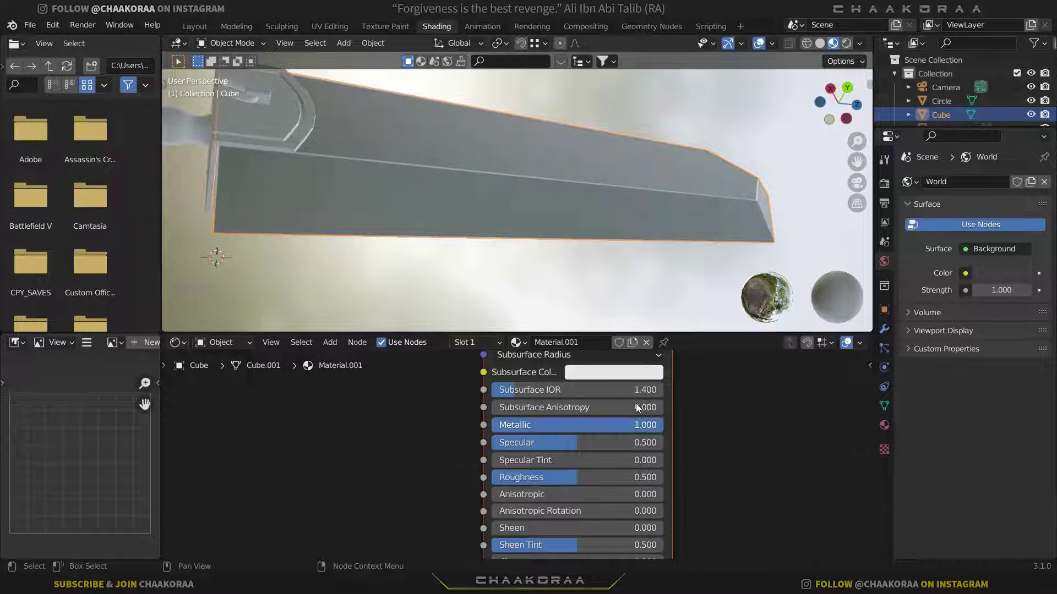
middle_drag(473, 180, 516, 236)
- Lower the blade material's Roughness to 0.031 and inspect the reflections on the blade
middle_drag(688, 468, 724, 412)
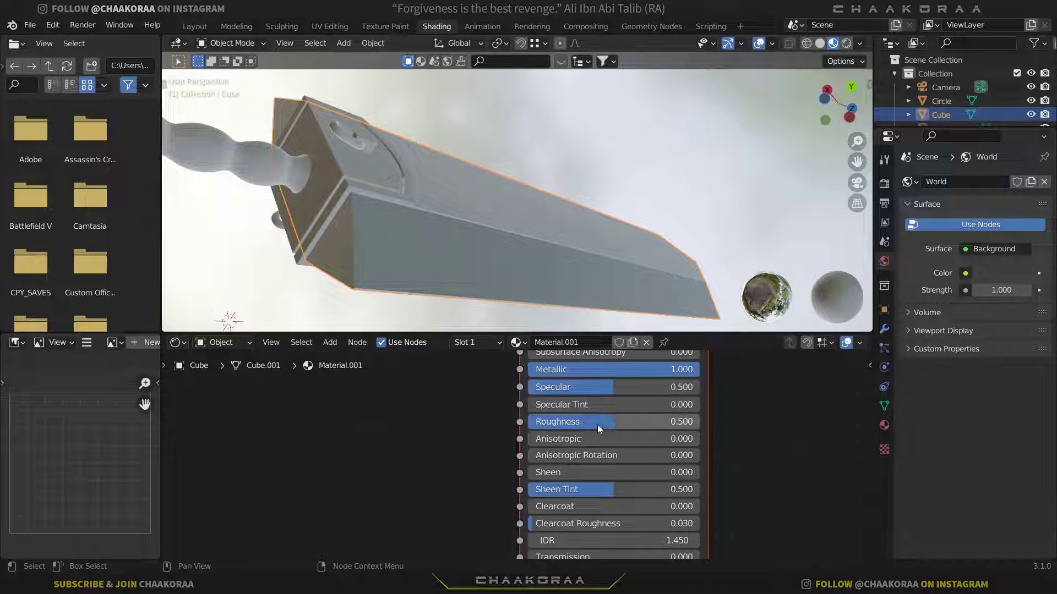
drag(592, 426, 517, 426)
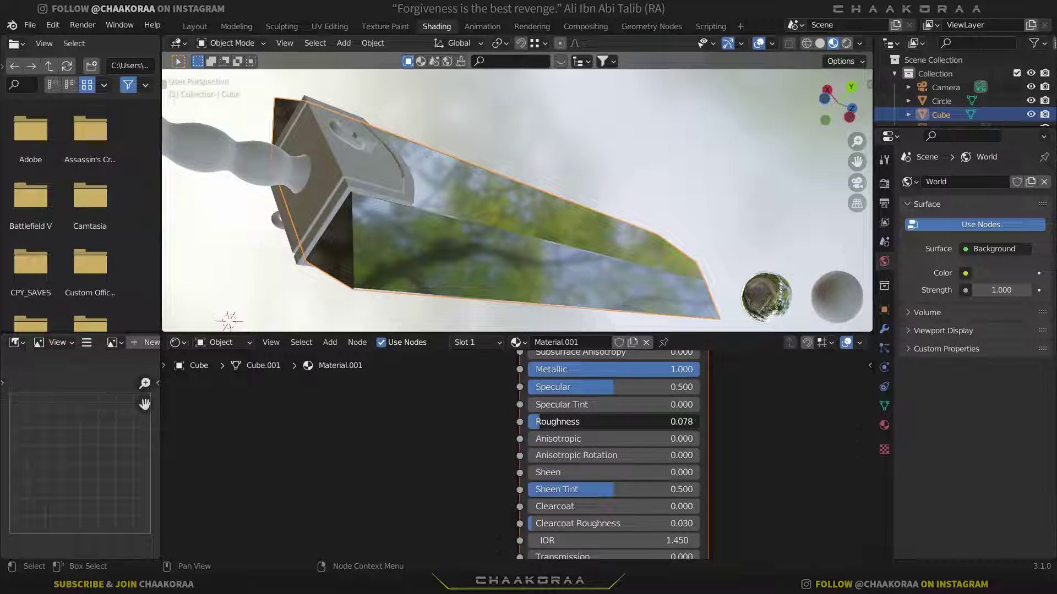
drag(517, 425, 512, 426)
middle_drag(478, 259, 569, 240)
scroll(569, 240, down, 2)
middle_drag(464, 197, 542, 192)
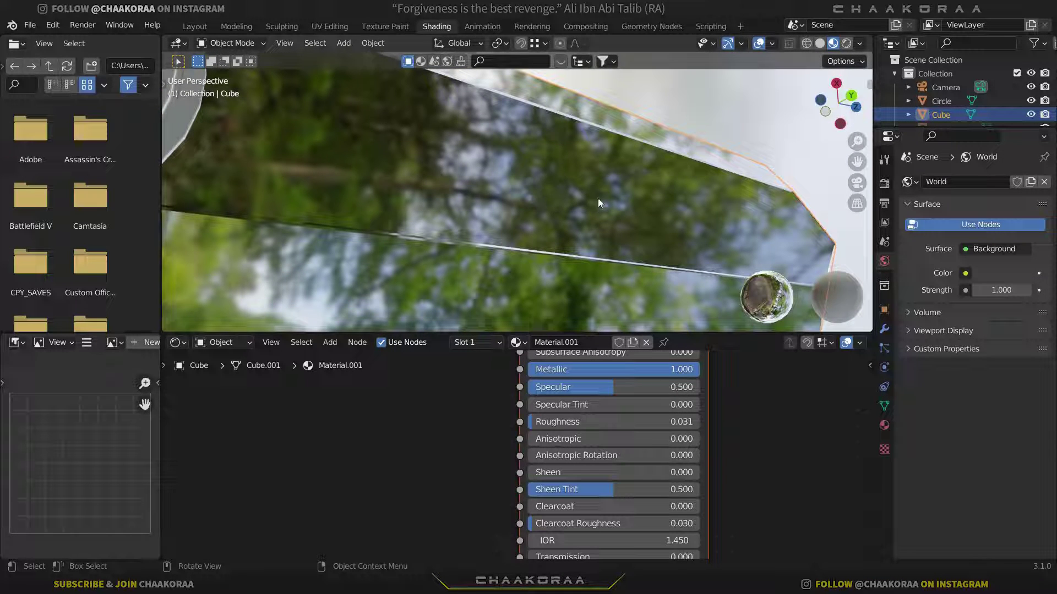
mouse_move(642, 199)
middle_down()
mouse_move(659, 196)
mouse_move(648, 208)
mouse_move(642, 200)
middle_up()
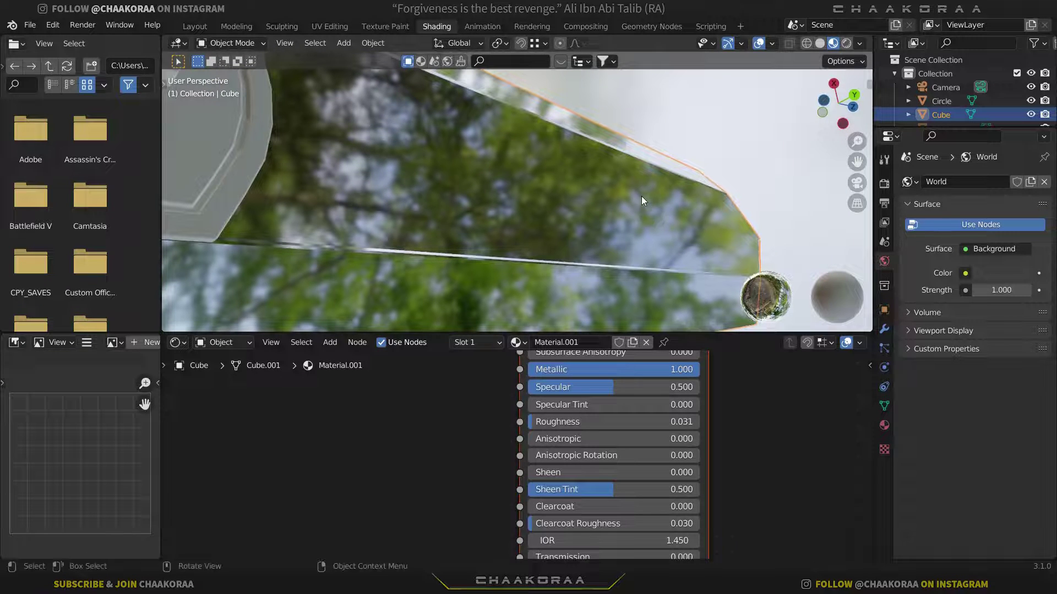
scroll(576, 239, up, 2)
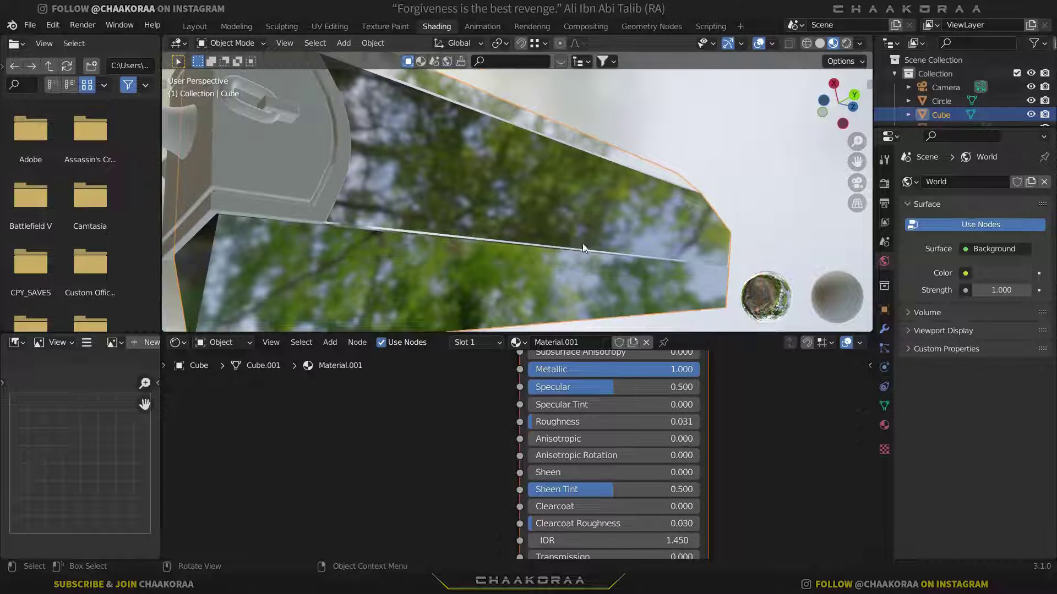
scroll(584, 384, down, 2)
middle_drag(545, 372, 593, 472)
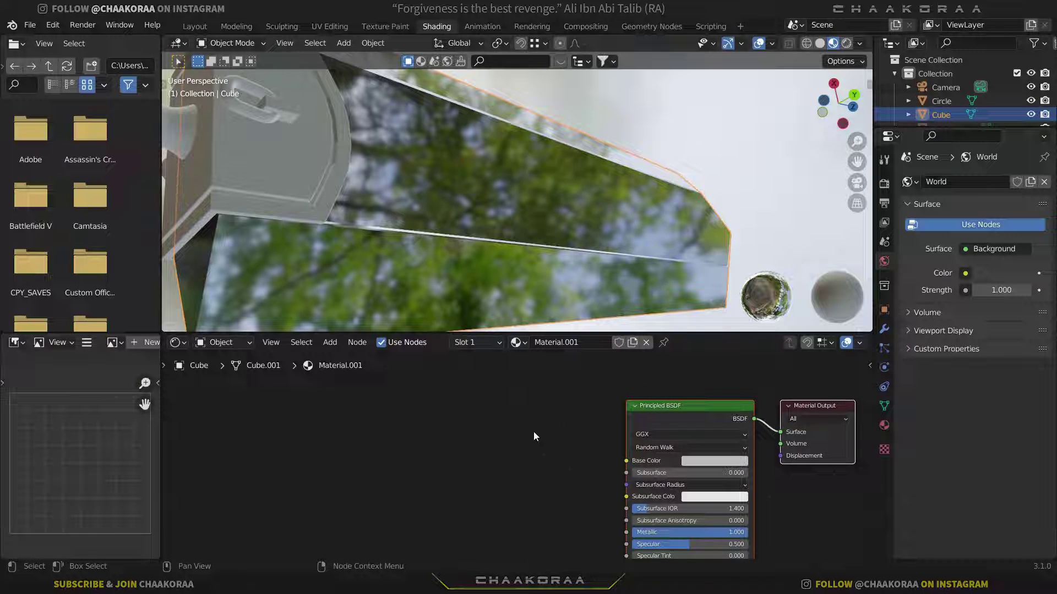
middle_drag(545, 439, 575, 442)
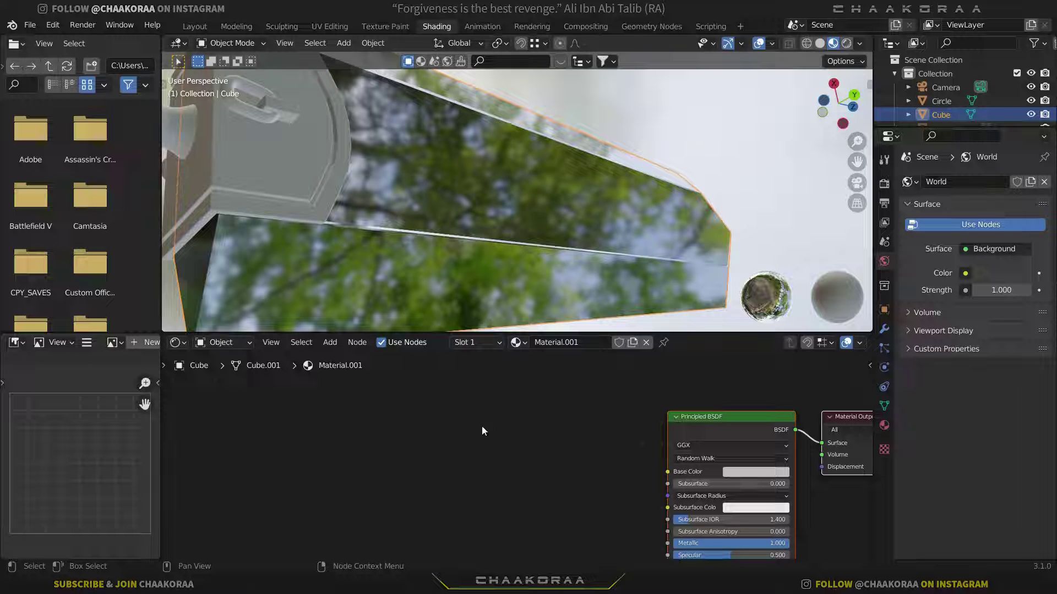
key(shift+a)
click(465, 417)
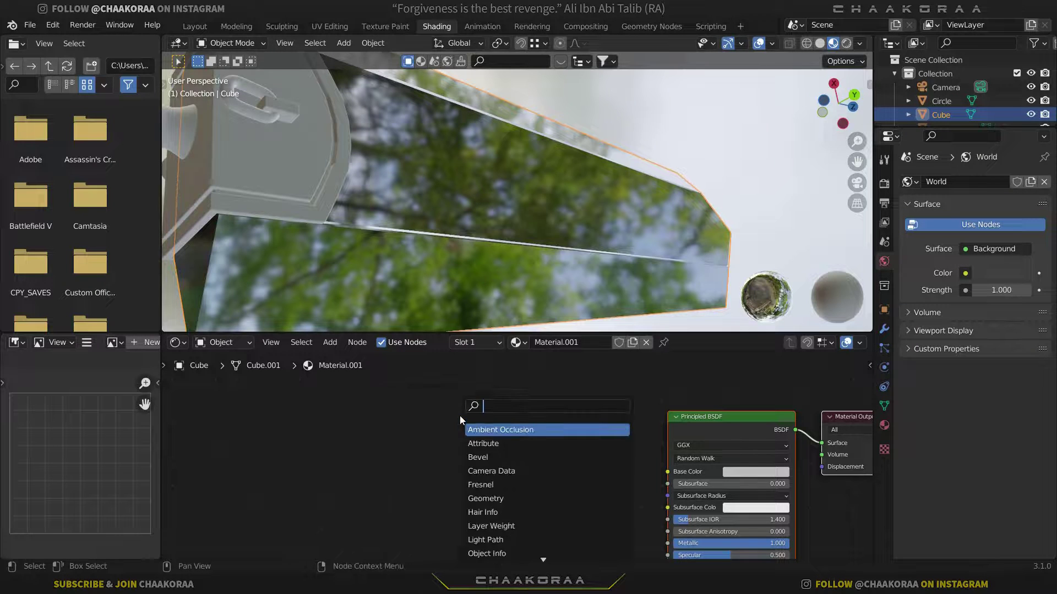
key(Escape)
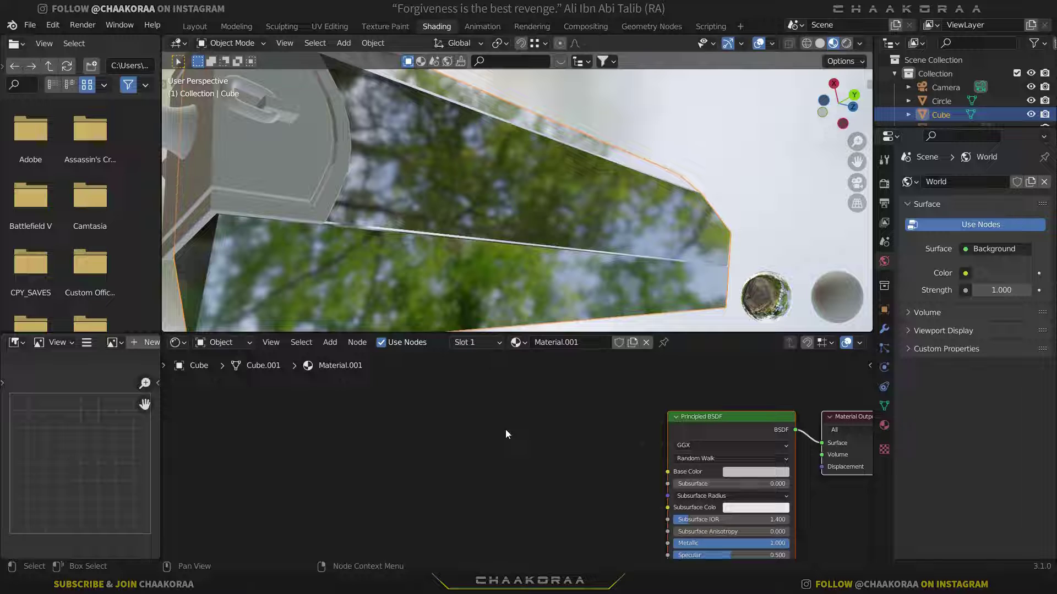
- Add an Image Texture node before the Principled BSDF, with Mapping and Texture Coordinate nodes attached to its Vector input
key(shift+a)
click(458, 413)
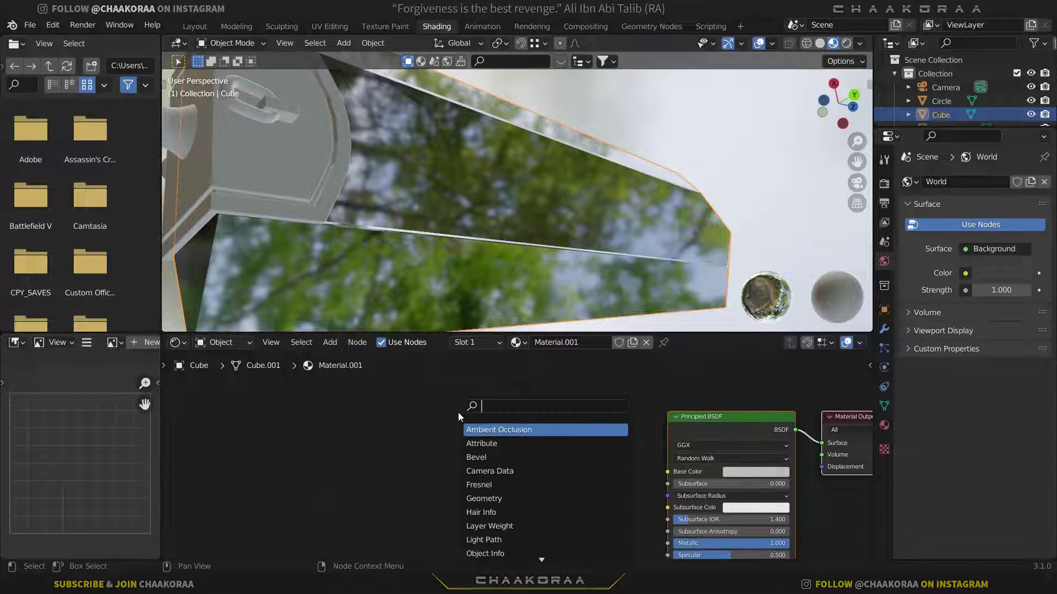
text(img)
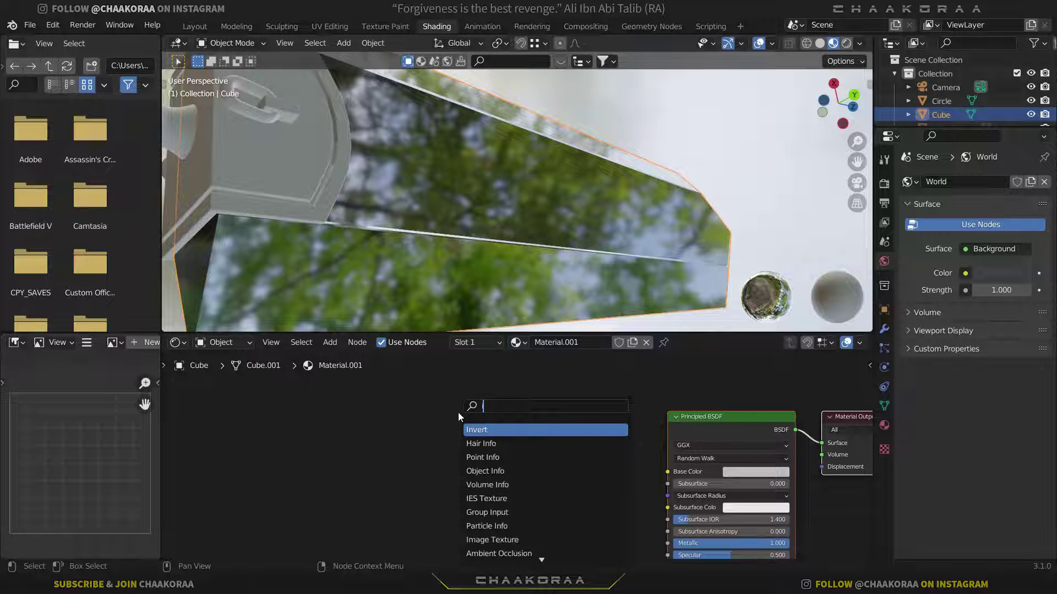
key(Return)
click(449, 436)
middle_drag(520, 465, 525, 417)
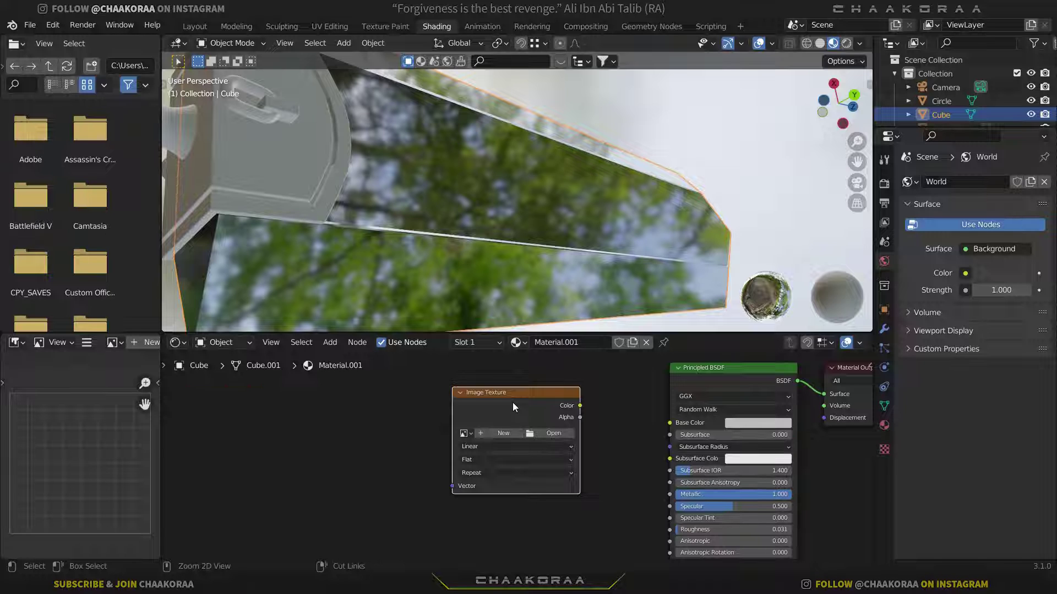
key(ctrl+t)
middle_drag(452, 430, 598, 432)
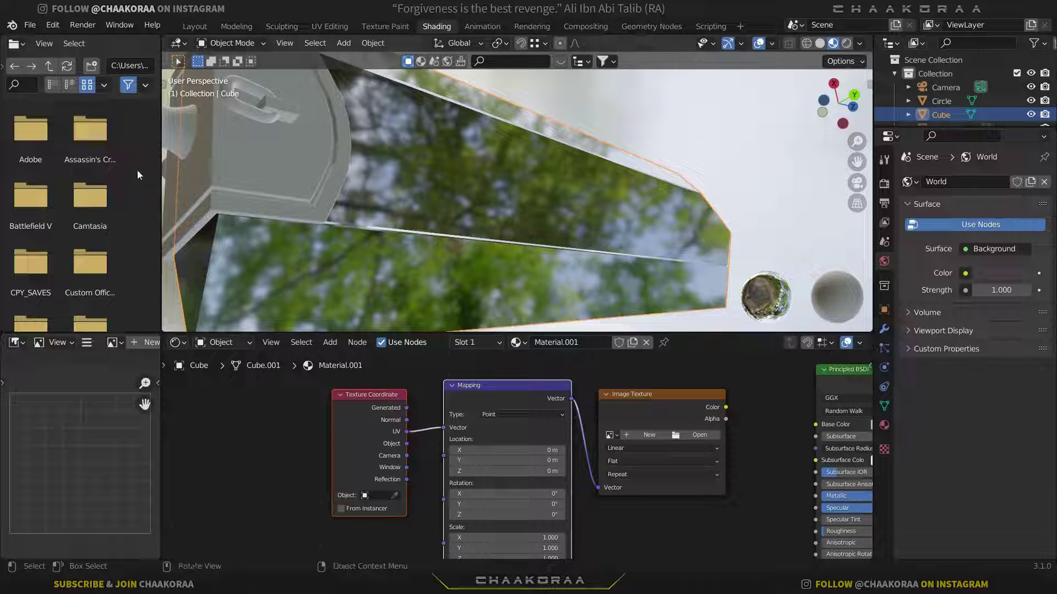
- Search the add-ons in the preferences for "node" to check whether Node Wrangler is enabled, and close the preferences
click(52, 27)
click(94, 222)
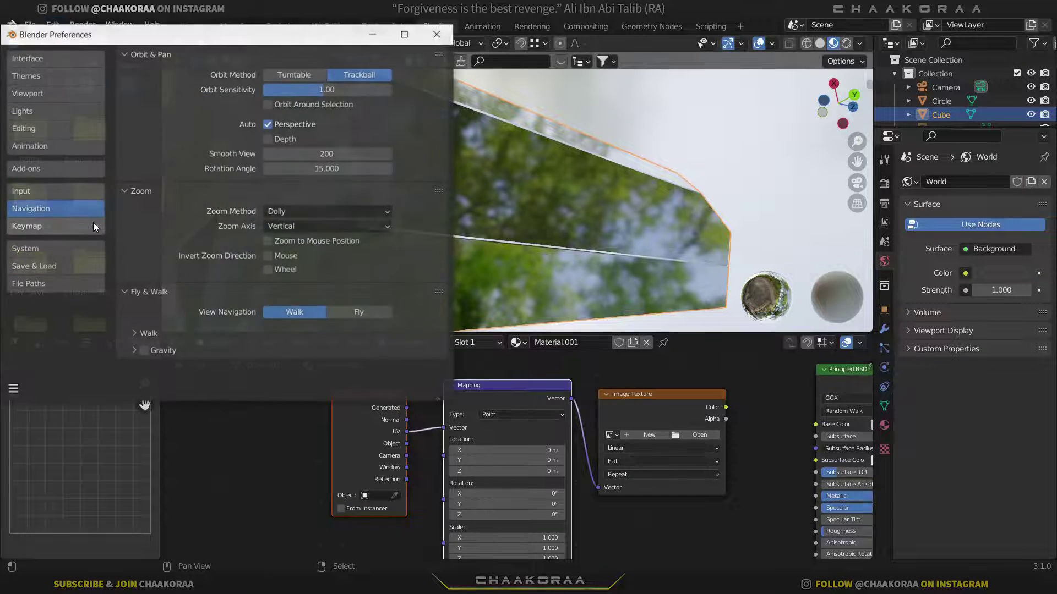
click(47, 170)
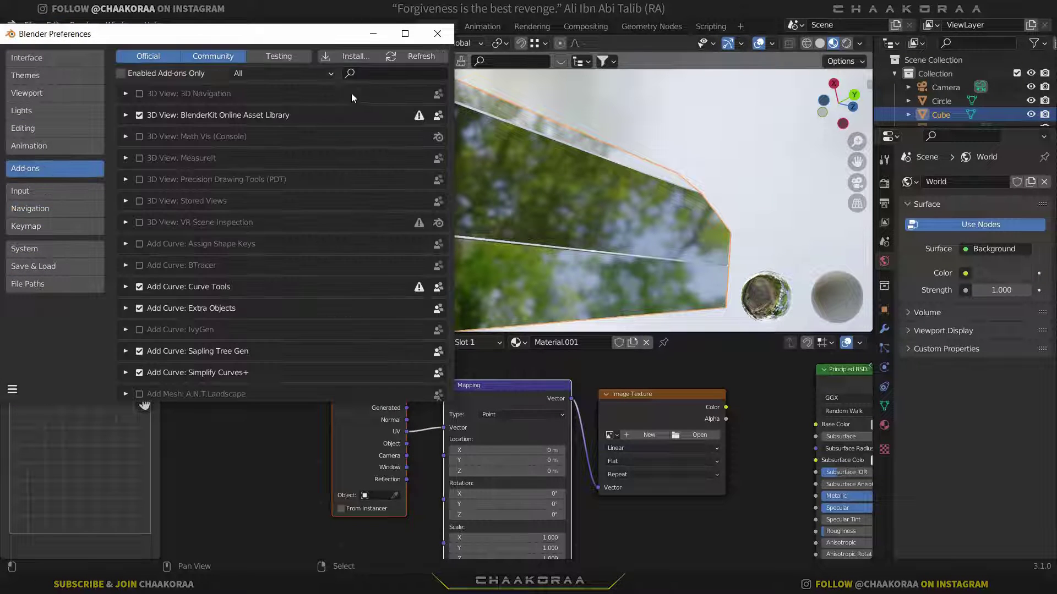
text(node)
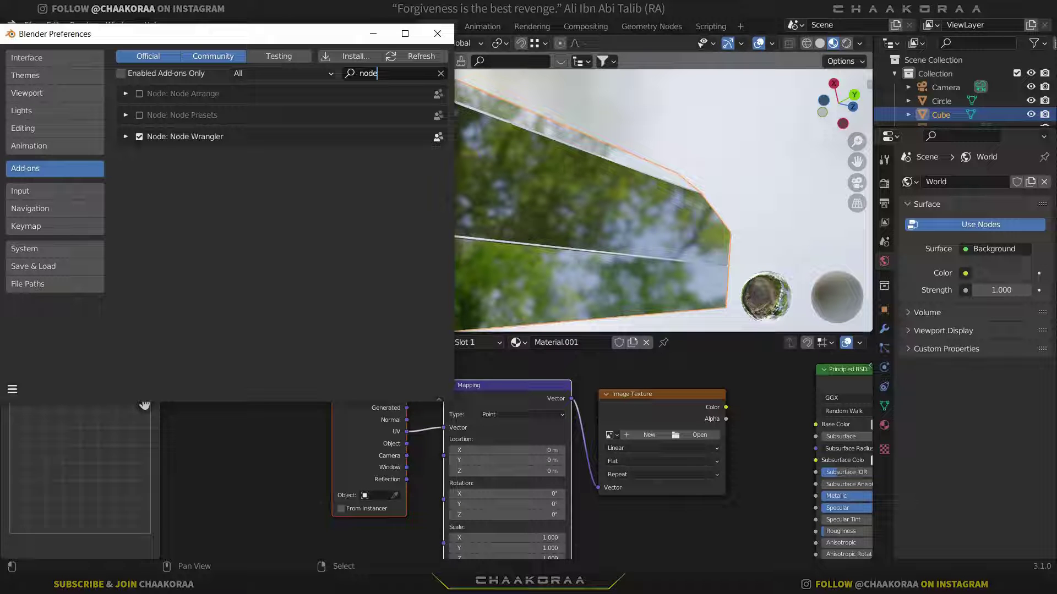
click(438, 34)
- Connect the Image Texture's Color output to the Roughness input of the Principled BSDF
middle_drag(540, 408, 441, 418)
scroll(525, 439, down, 2)
middle_drag(597, 429, 423, 407)
scroll(499, 440, up, 4)
drag(420, 389, 520, 535)
middle_drag(520, 535, 522, 499)
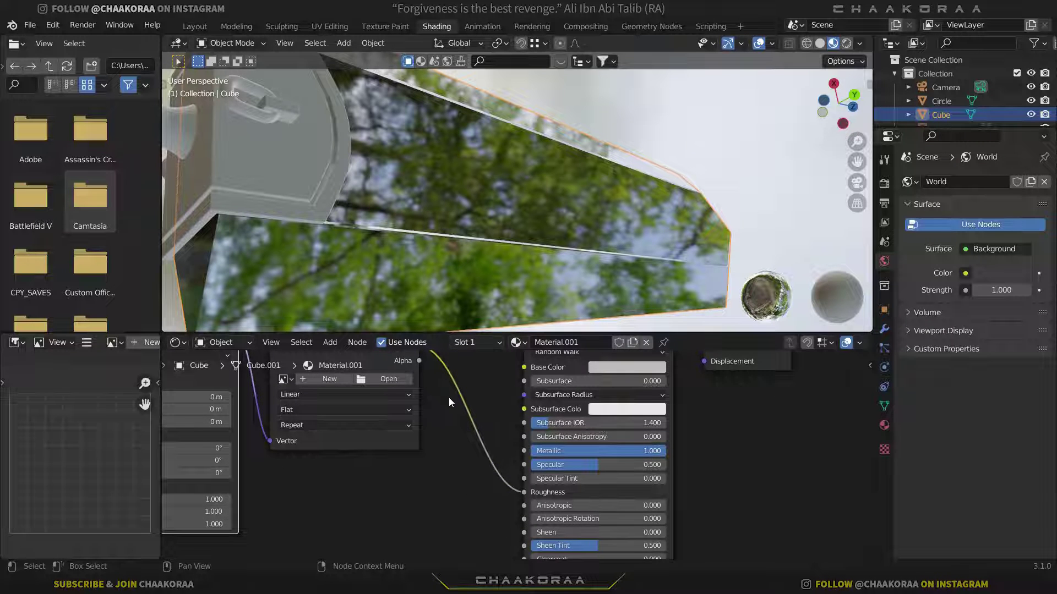
- Load scratches.jpg from the Great Sword folder into the Image Texture node and inspect the blade surface
middle_drag(448, 394, 450, 425)
click(413, 421)
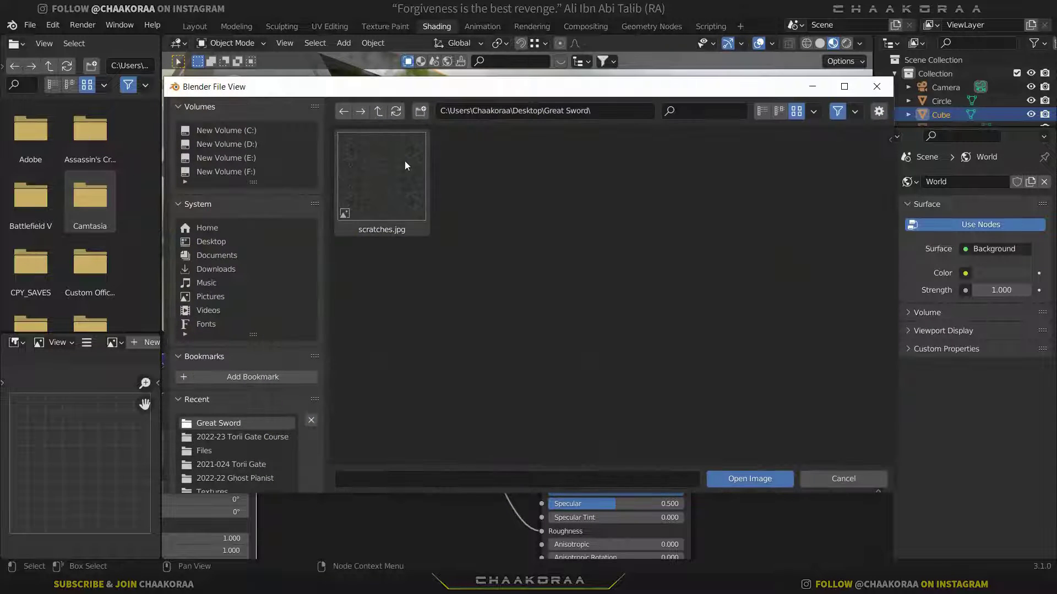
double_click(413, 189)
middle_drag(524, 198, 464, 194)
middle_drag(278, 475, 453, 472)
shift+middle_drag(558, 181, 573, 197)
middle_drag(567, 233, 606, 219)
- Unwrap all faces of the blade with Smart UV Project at the default settings and inspect the scratches
key(Tab)
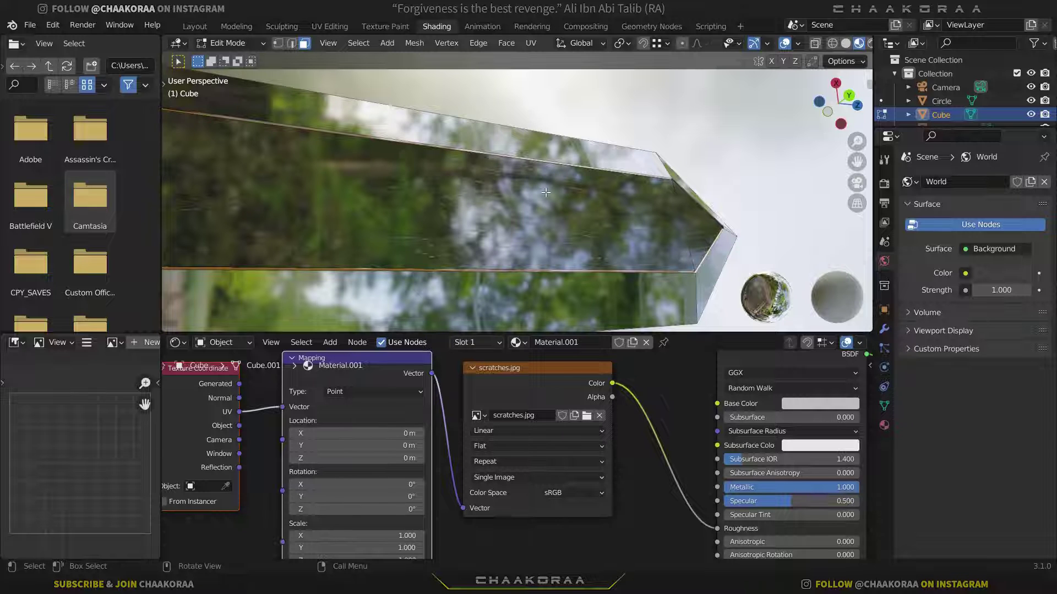
key(a)
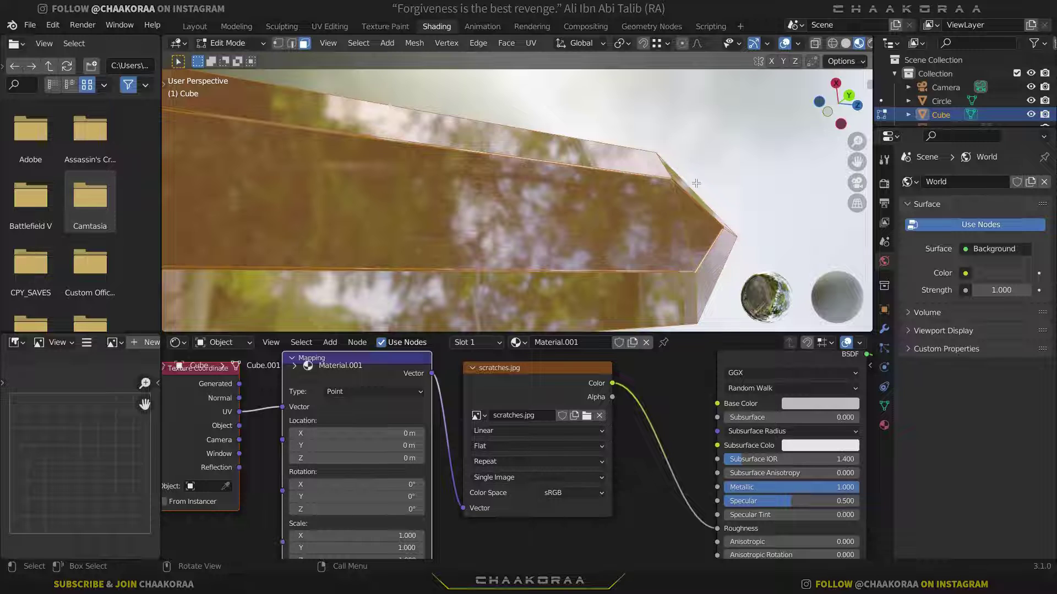
key(u)
click(675, 158)
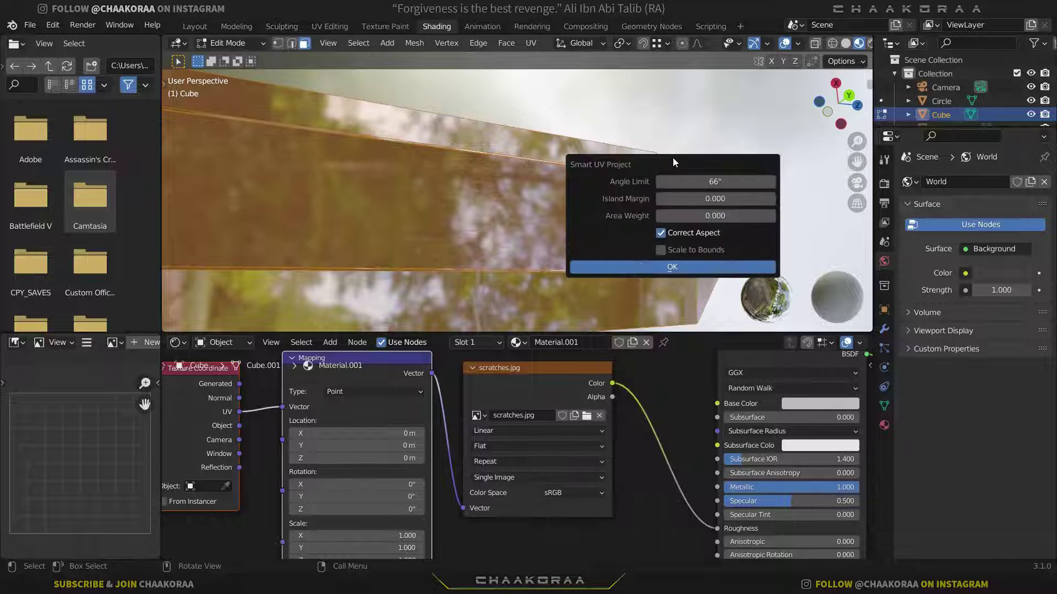
click(691, 267)
key(Tab)
middle_drag(583, 258, 609, 246)
scroll(562, 249, down, 2)
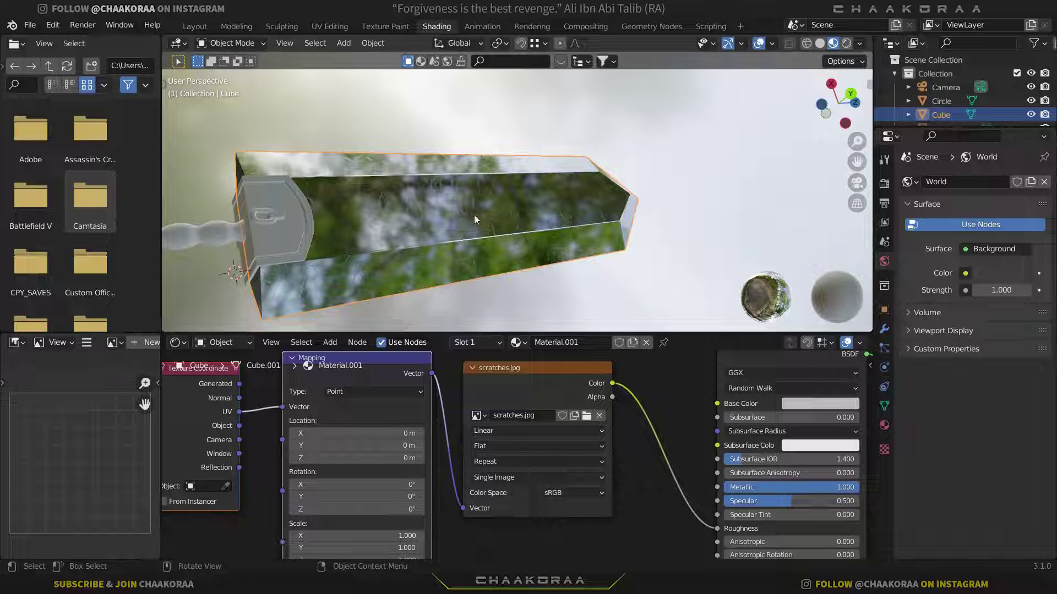
middle_drag(510, 208, 526, 225)
scroll(539, 194, up, 2)
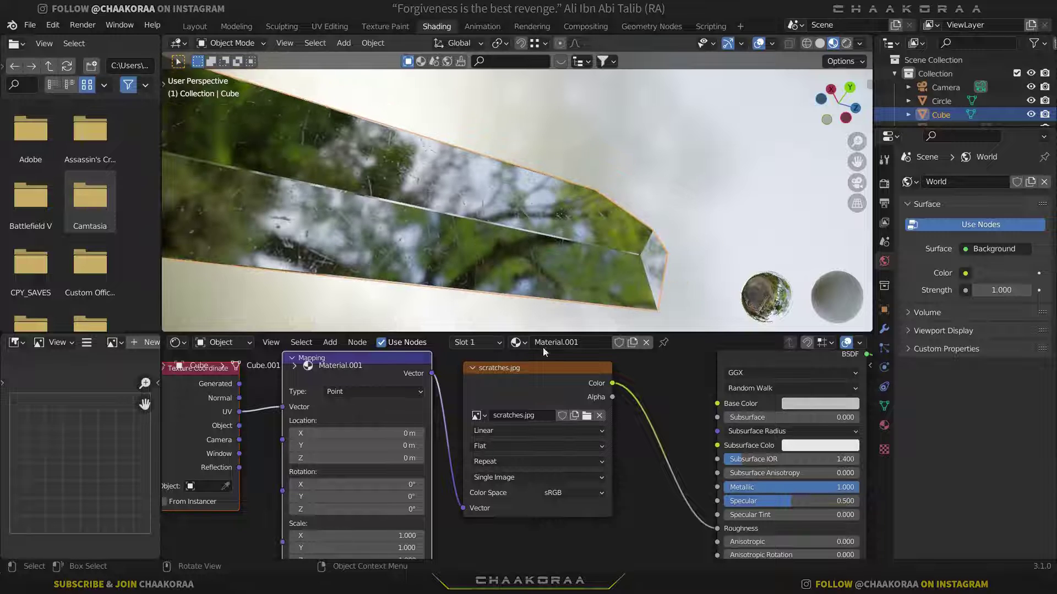
- Move the Texture Coordinate, Mapping and scratches.jpg nodes together away from the Principled BSDF to make room
drag(650, 373, 214, 496)
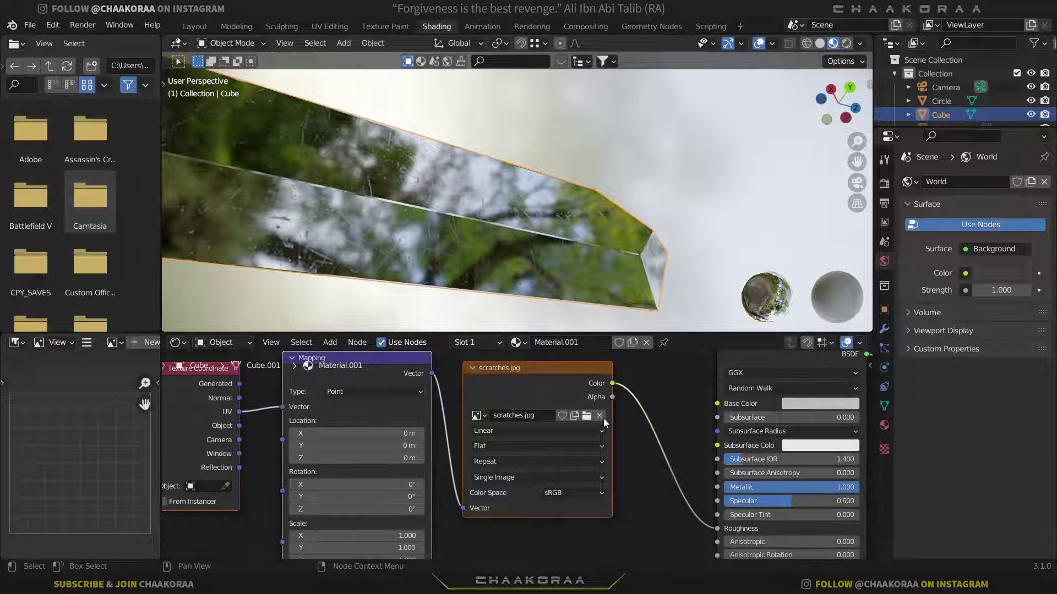
scroll(599, 413, down, 6)
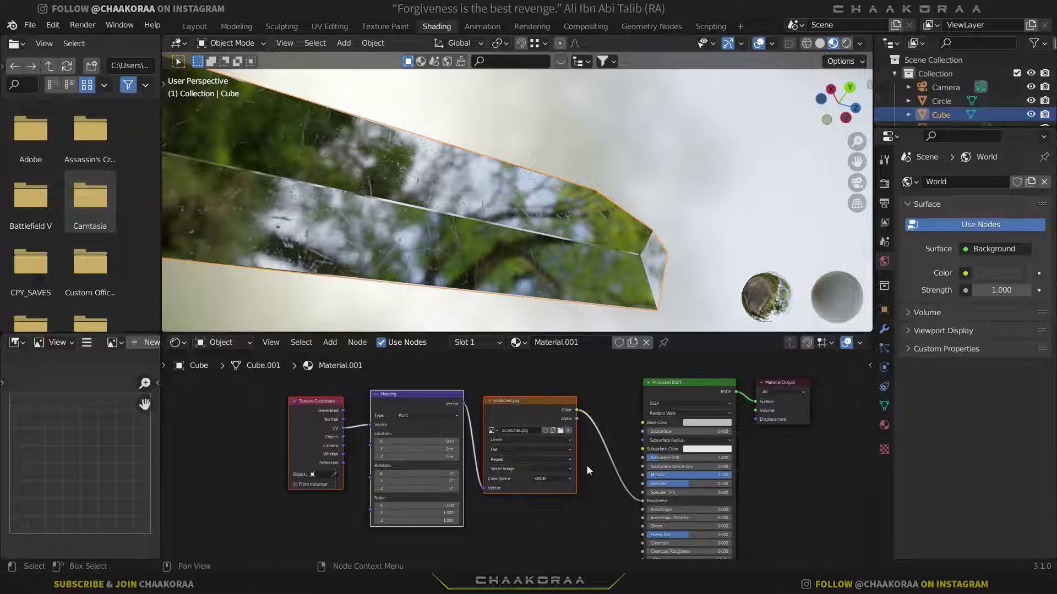
key(g)
click(482, 475)
- Insert a ColorRamp node on the link between the scratches.jpg texture and the Principled BSDF's Roughness
key(shift+a)
click(555, 416)
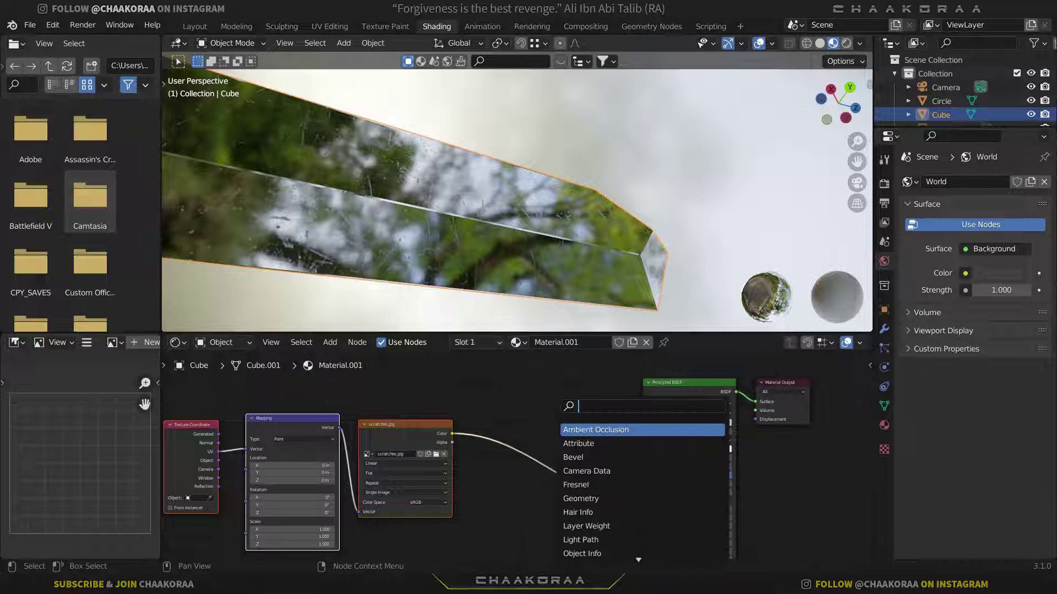
text(colo)
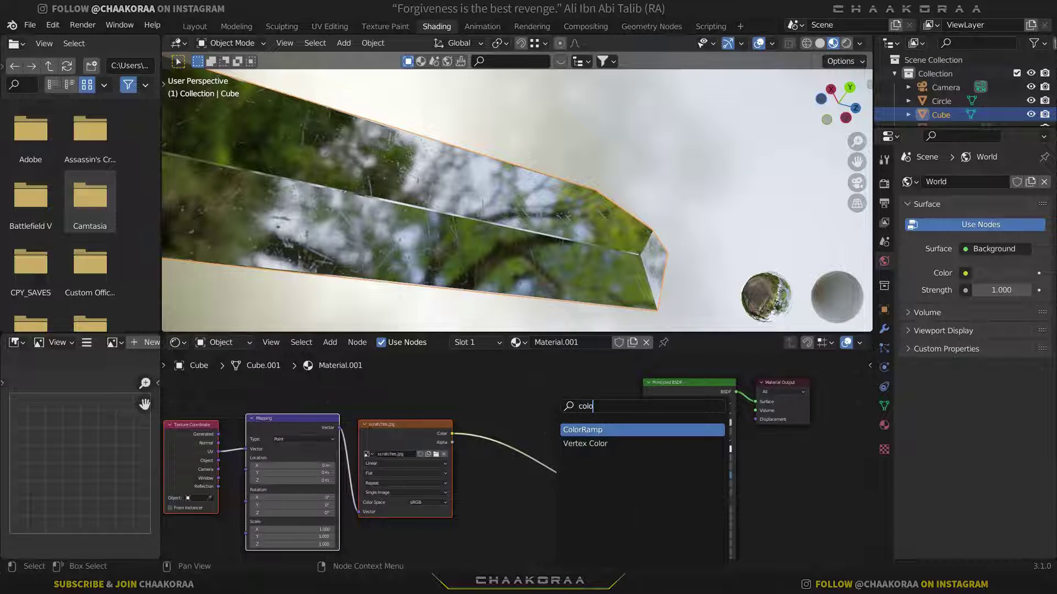
key(Return)
click(522, 401)
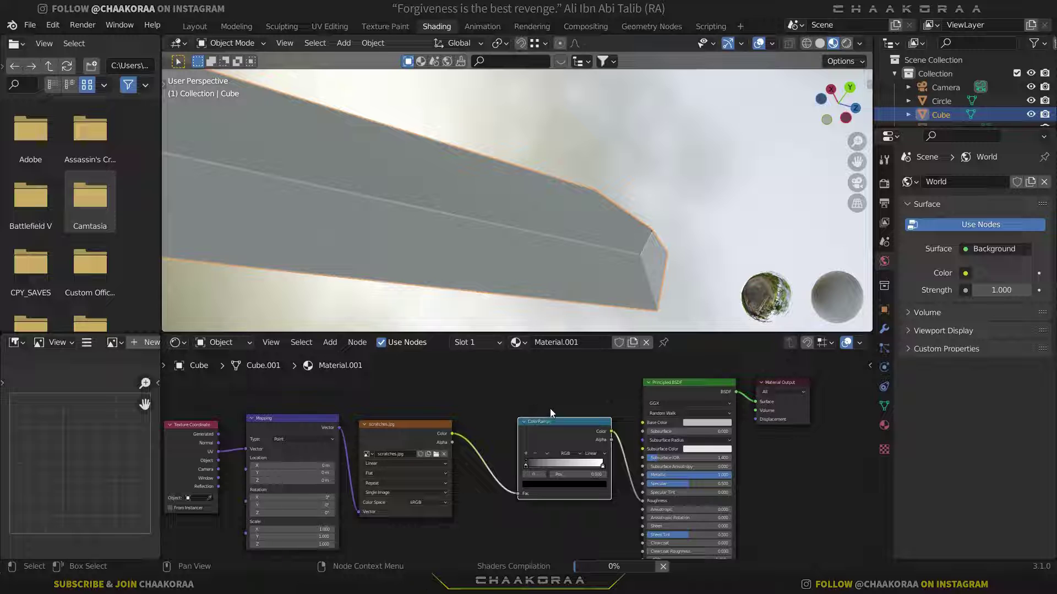
- Move the ColorRamp's white stop to position 0.524 and inspect the scratches along the blade
scroll(512, 425, up, 3)
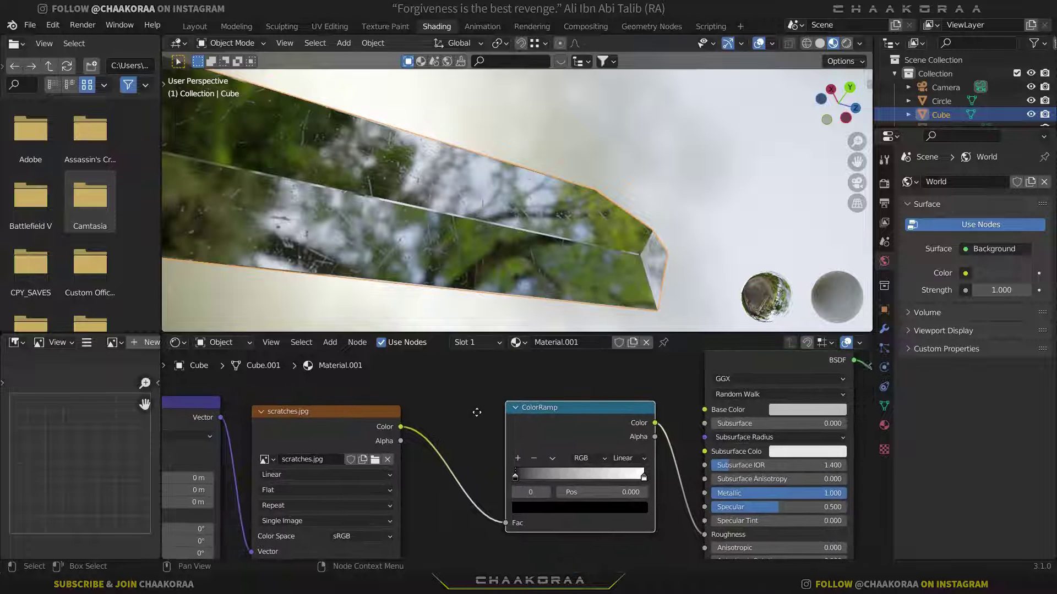
middle_drag(507, 417, 374, 407)
scroll(451, 419, up, 3)
middle_drag(453, 419, 509, 429)
drag(565, 486, 499, 486)
mouse_move(484, 220)
middle_down()
mouse_move(438, 231)
mouse_move(478, 206)
middle_up()
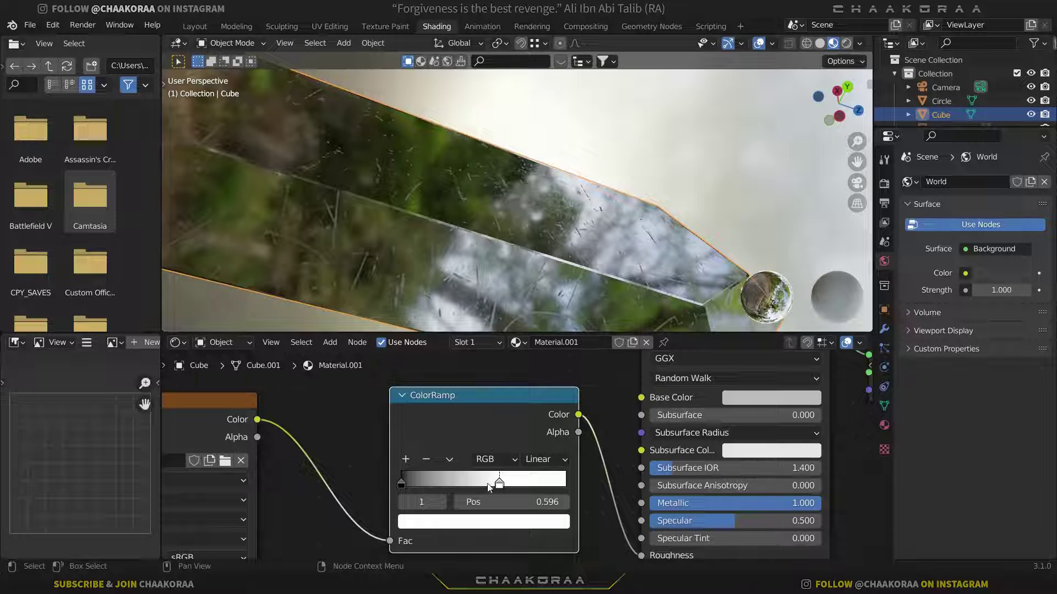
drag(499, 487, 477, 486)
drag(472, 487, 487, 486)
middle_drag(532, 210, 416, 234)
scroll(531, 220, down, 5)
scroll(511, 163, up, 4)
middle_drag(511, 163, 454, 214)
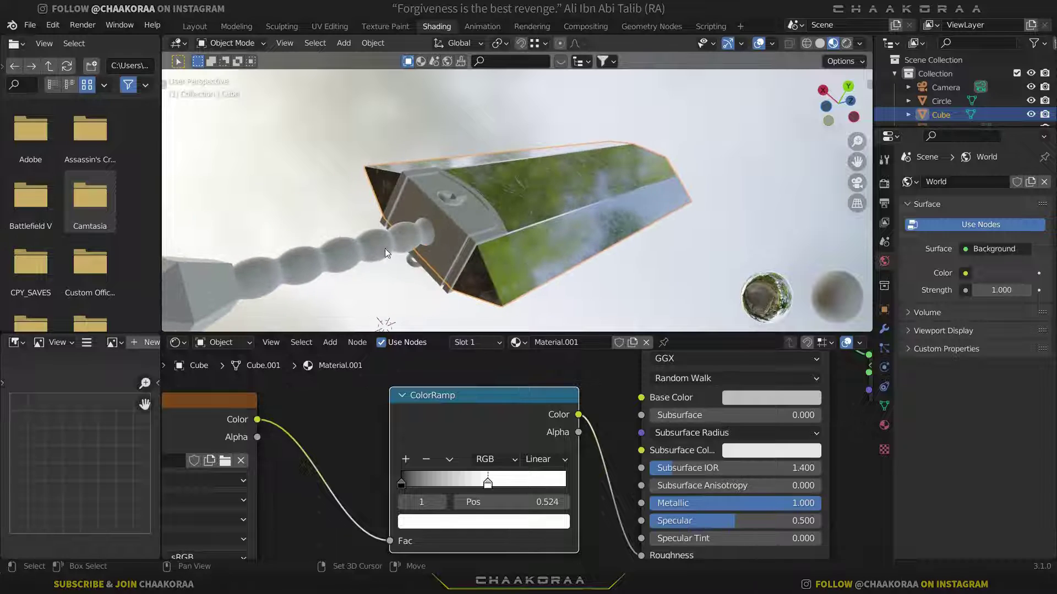
- Rename the blade's material as Light Metal
middle_drag(375, 251, 348, 267)
click(437, 251)
click(524, 218)
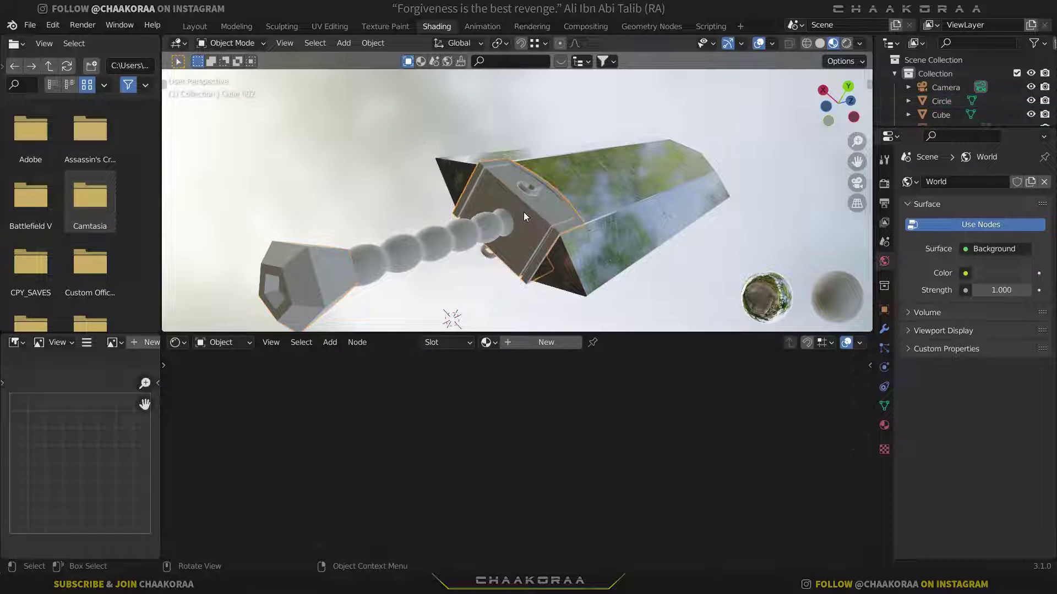
click(618, 176)
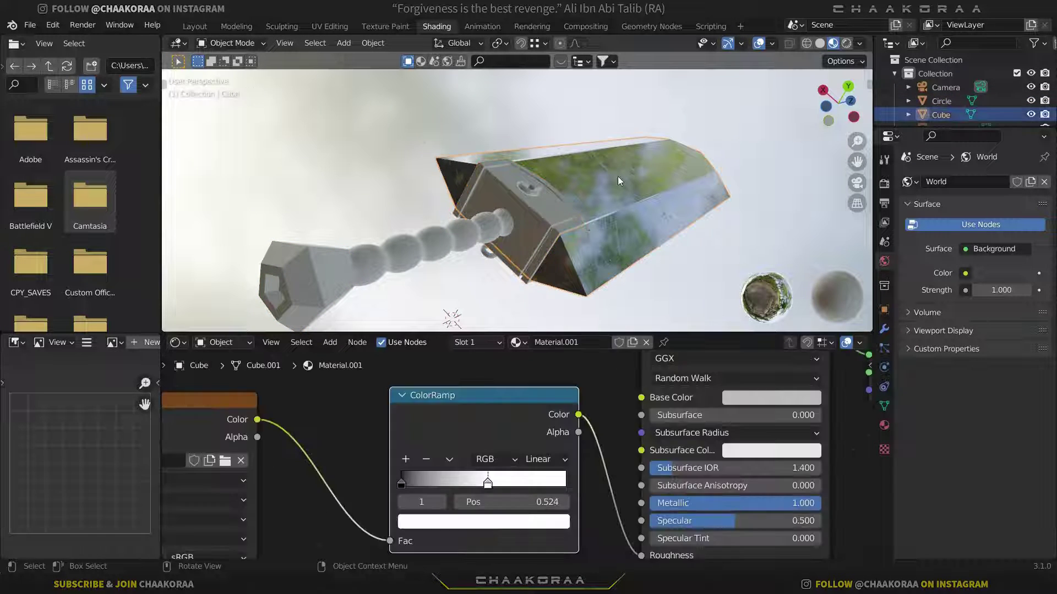
double_click(566, 343)
text(Metal)
key(ctrl+a)
text(Lifh)
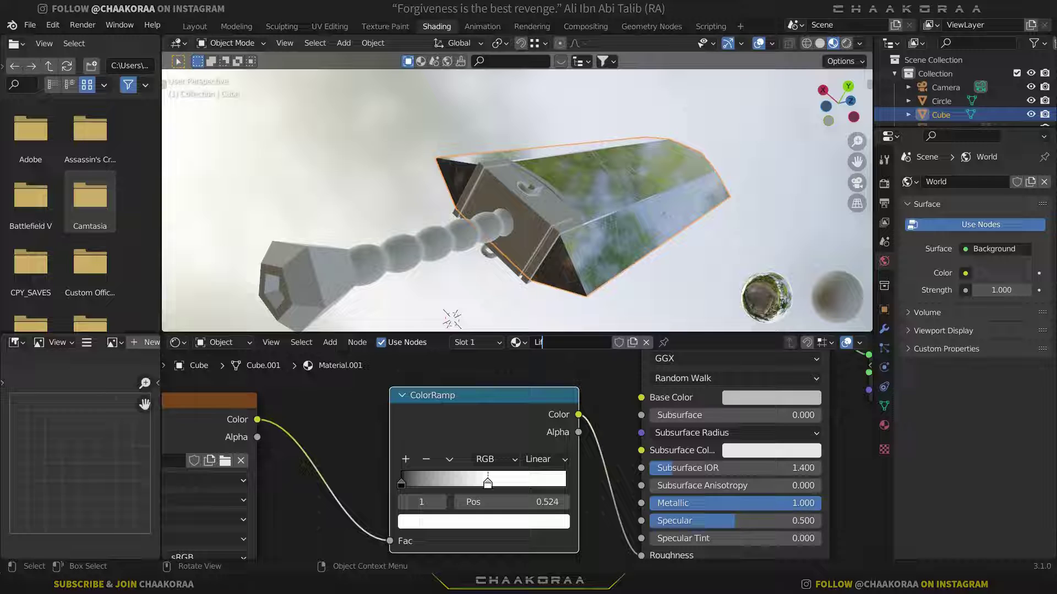
text(ight)
key(Return)
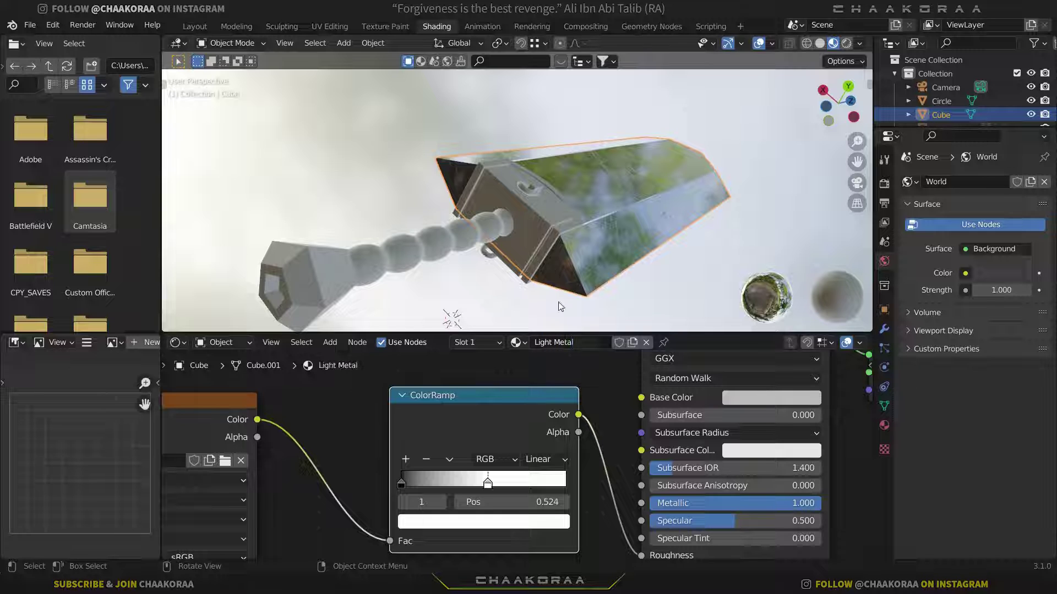
- Assign the Light Metal material to the guard and turn it into a separate single-user copy
click(530, 219)
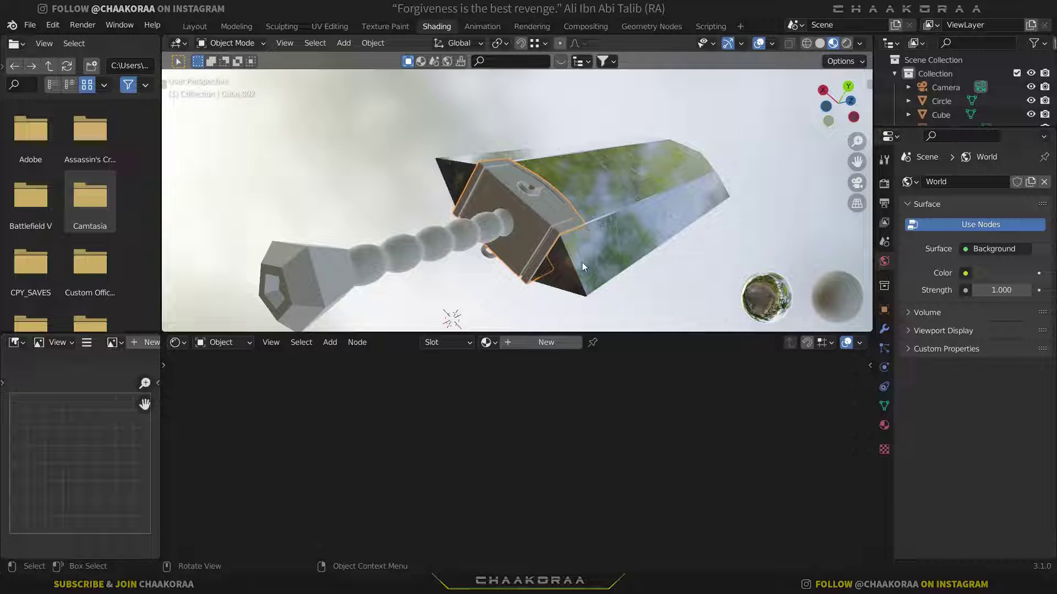
click(486, 342)
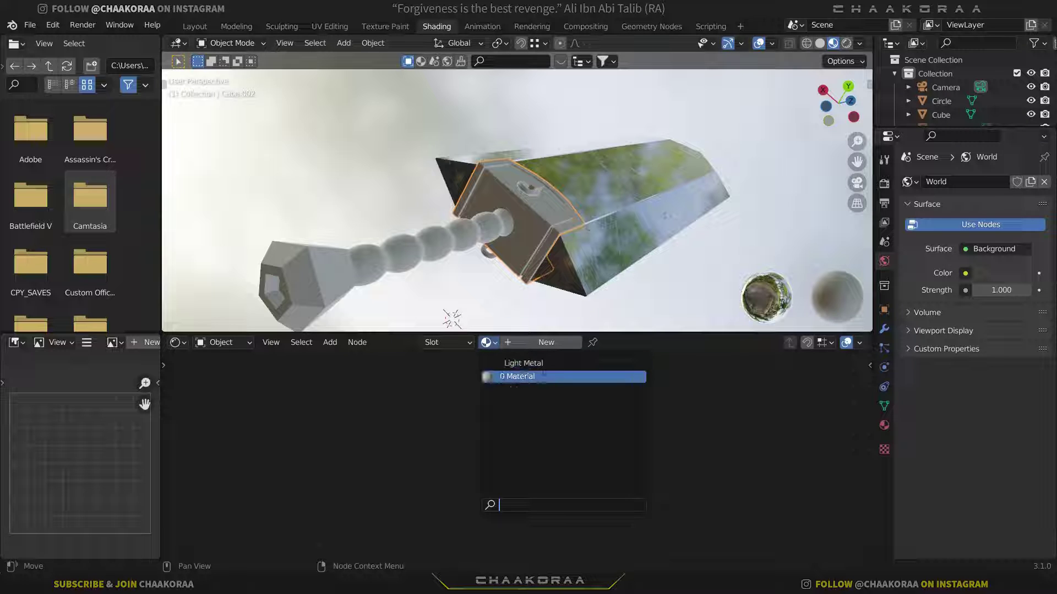
click(537, 364)
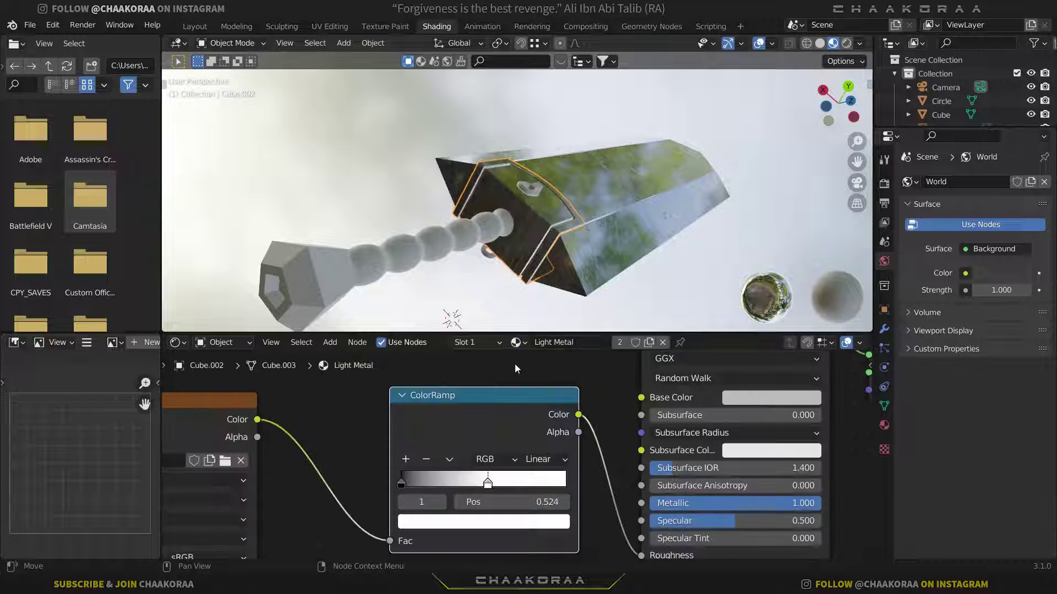
click(620, 343)
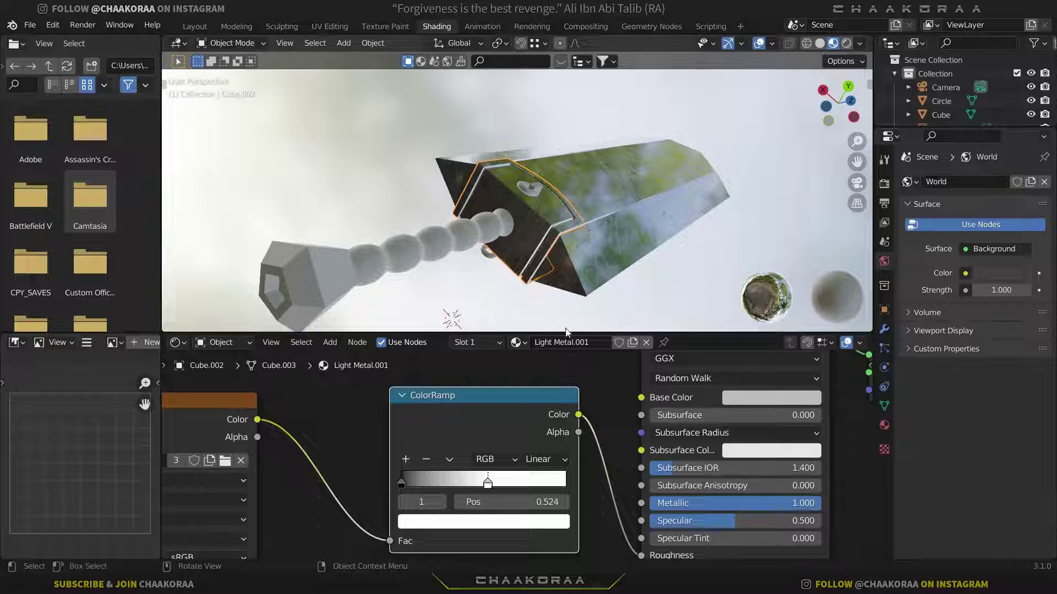
- Rename the guard's material copy as Dark Metal
click(556, 343)
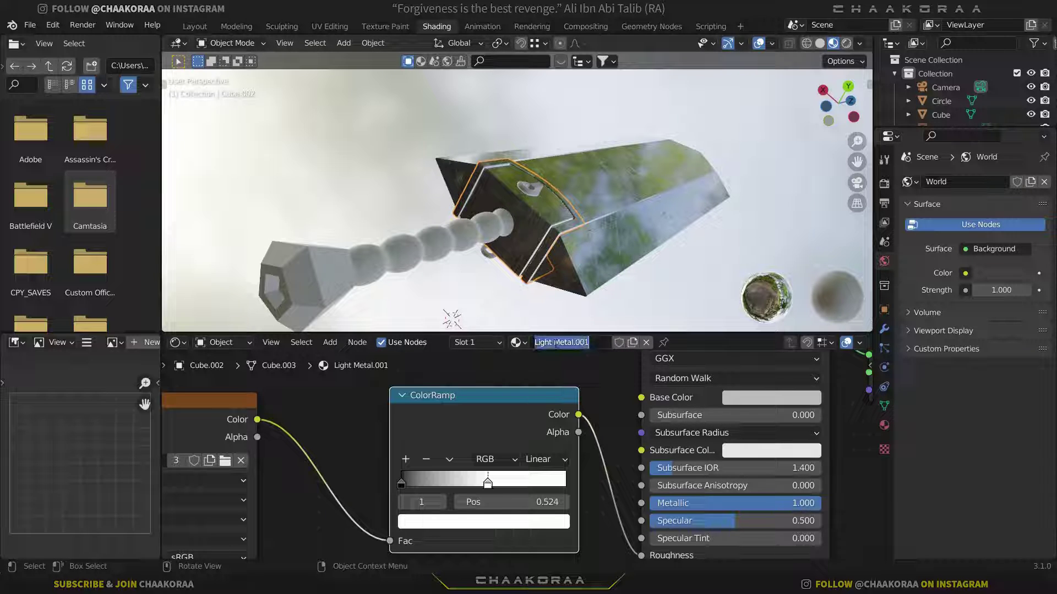
text(Dark M)
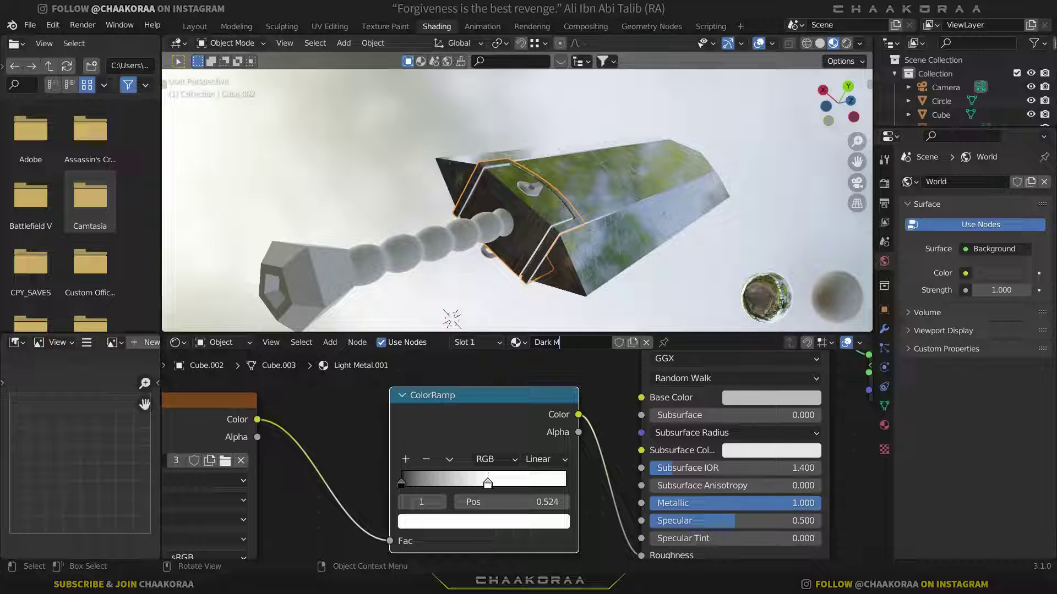
text(etal)
key(Return)
- Darken the Base Color of Dark Metal's Principled BSDF to a medium grey and compare the guard with the blade
middle_drag(637, 355, 522, 424)
scroll(522, 424, down, 2)
middle_drag(496, 517, 538, 356)
scroll(537, 510, down, 7)
scroll(487, 449, up, 2)
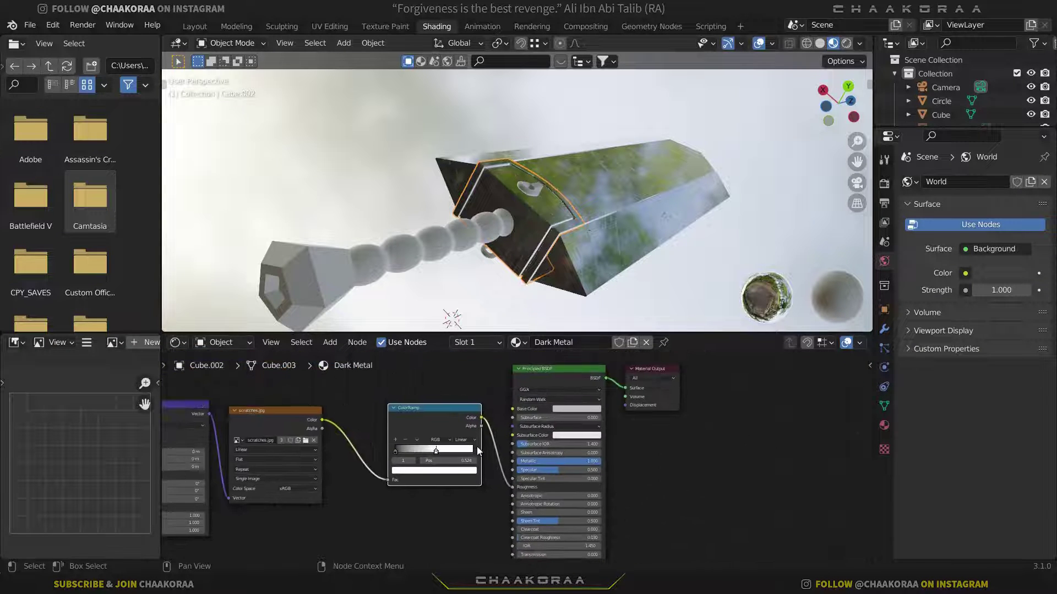
scroll(562, 464, up, 1)
scroll(562, 464, up, 1)
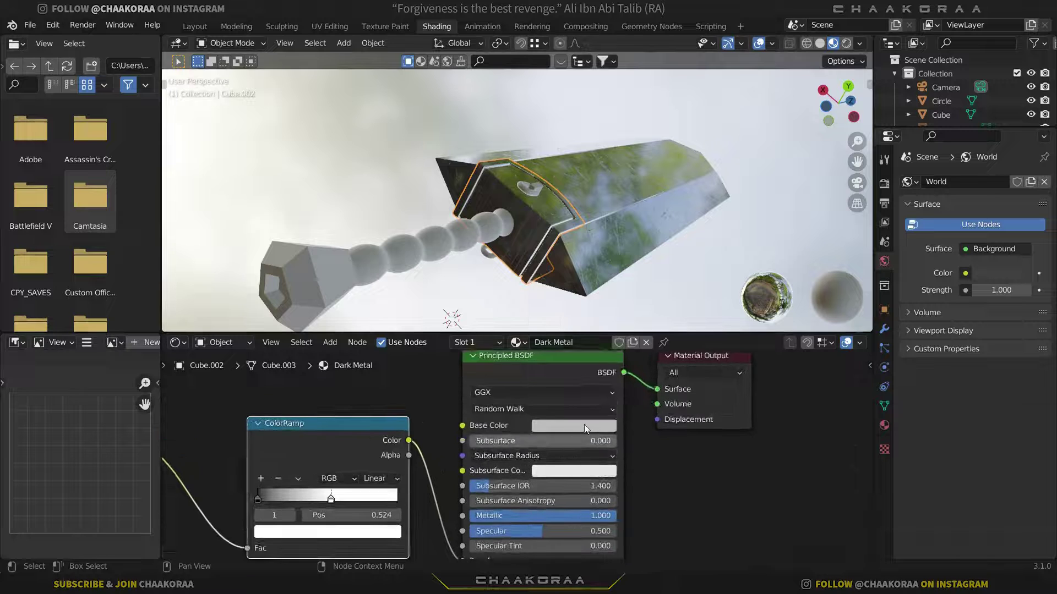
click(580, 428)
click(649, 281)
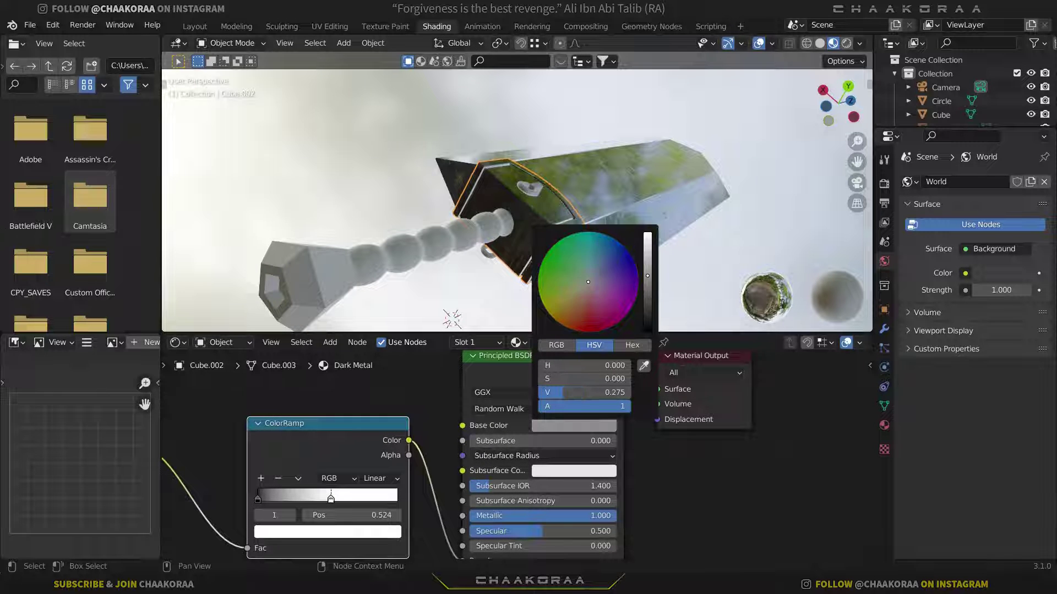
drag(647, 282, 647, 264)
middle_drag(591, 160, 528, 182)
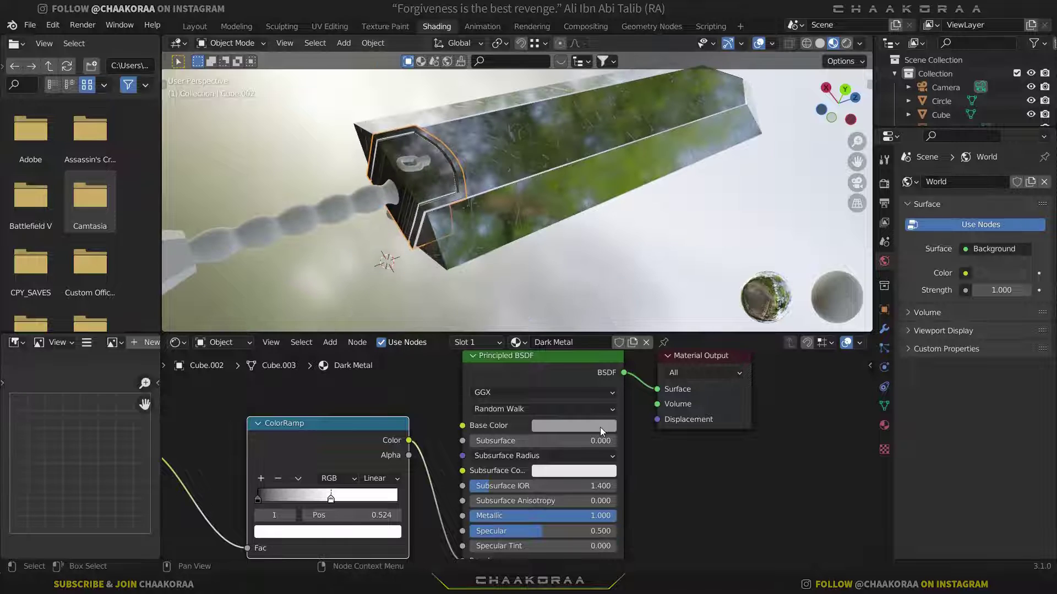
click(573, 426)
click(648, 278)
drag(646, 275, 648, 277)
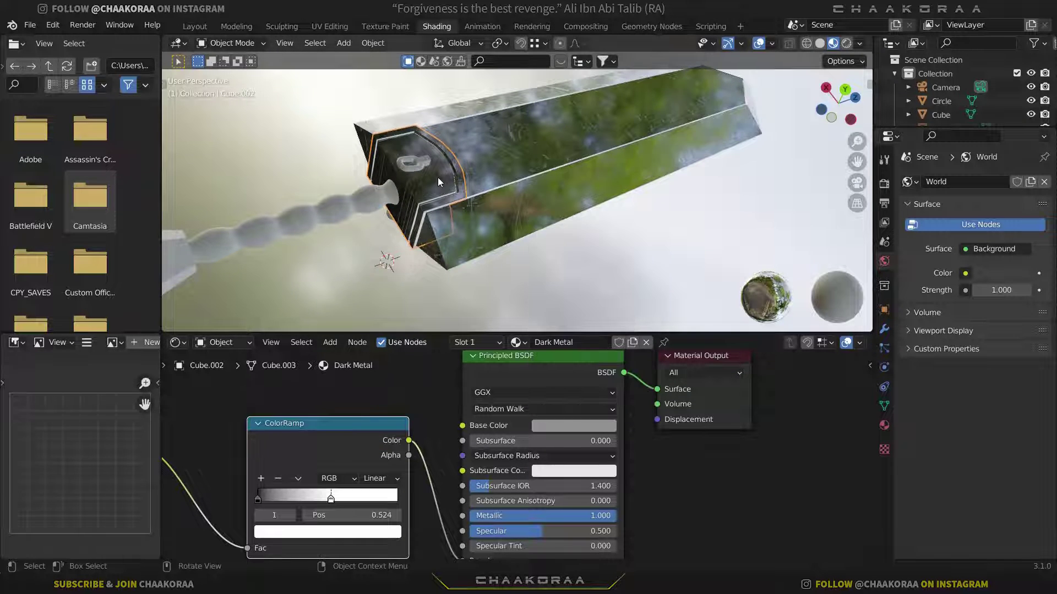
- Check the guard's mesh in Edit Mode and apply its Mirror modifier, keeping the Bevel modifier
scroll(444, 179, up, 5)
shift+middle_drag(443, 179, 503, 195)
key(Tab)
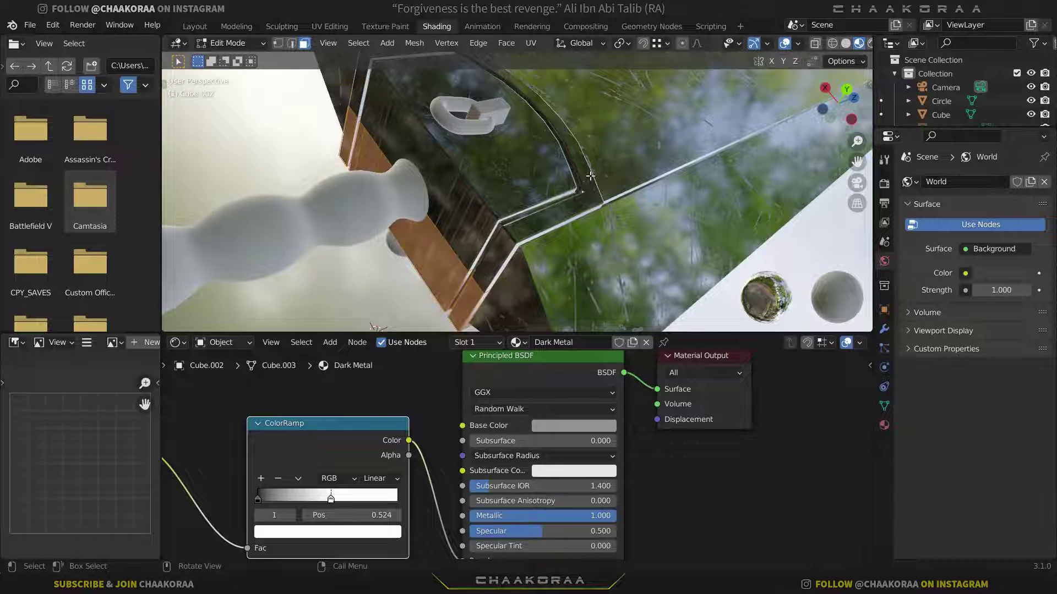
key(Tab)
middle_drag(591, 176, 577, 171)
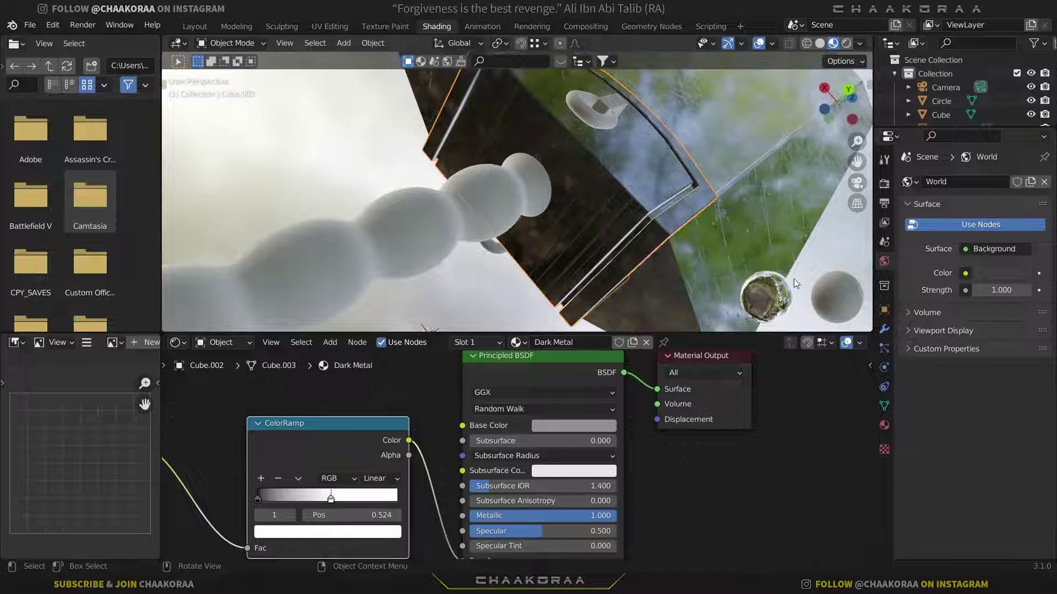
click(884, 329)
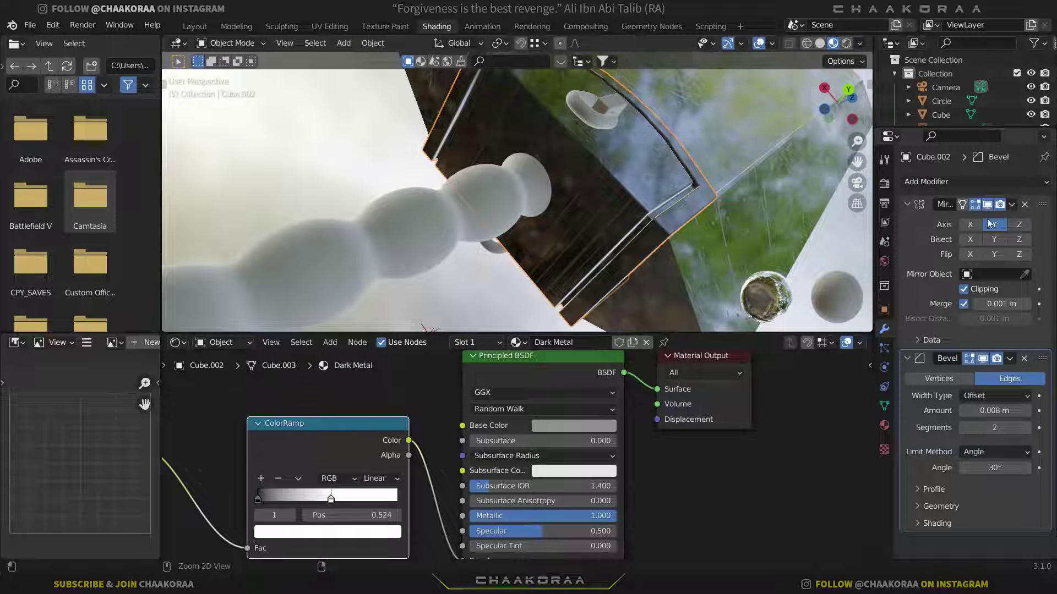
click(1012, 205)
click(1018, 209)
click(1016, 208)
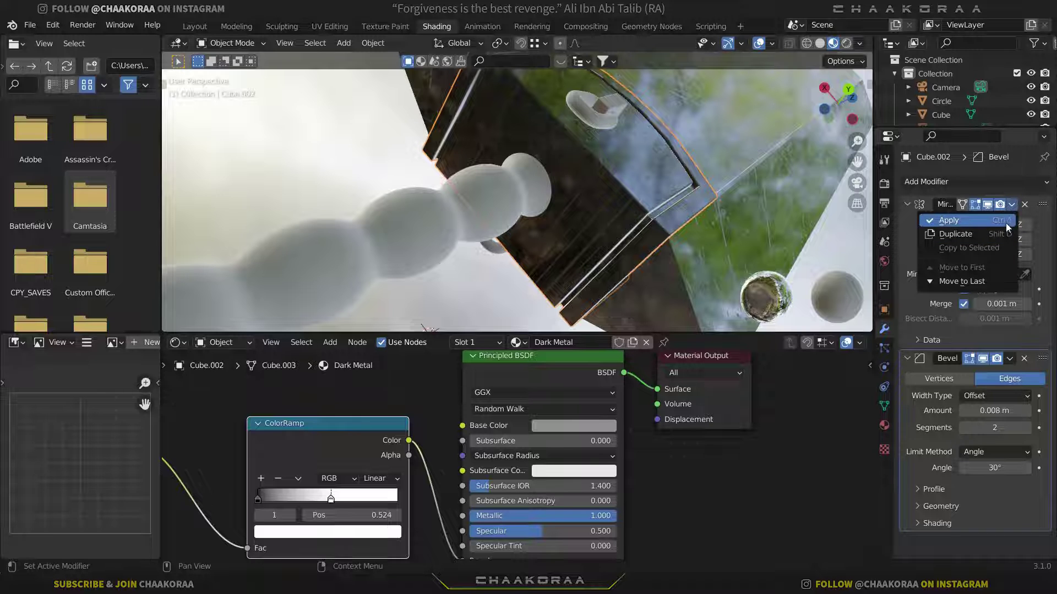
click(958, 221)
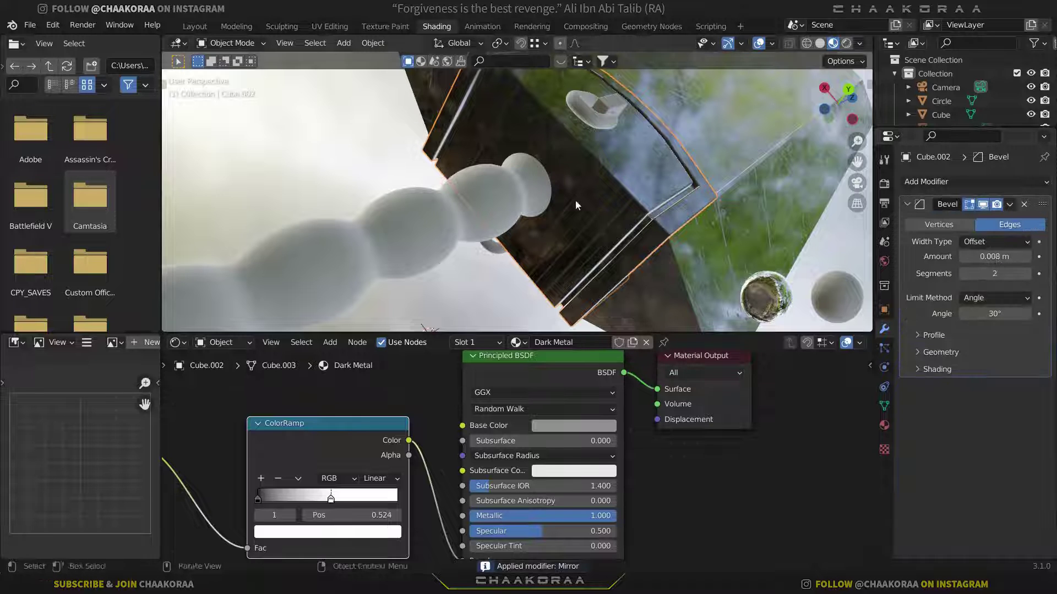
- Unwrap all faces of the guard with Smart UV Project at the default settings
key(Tab)
scroll(581, 201, down, 3)
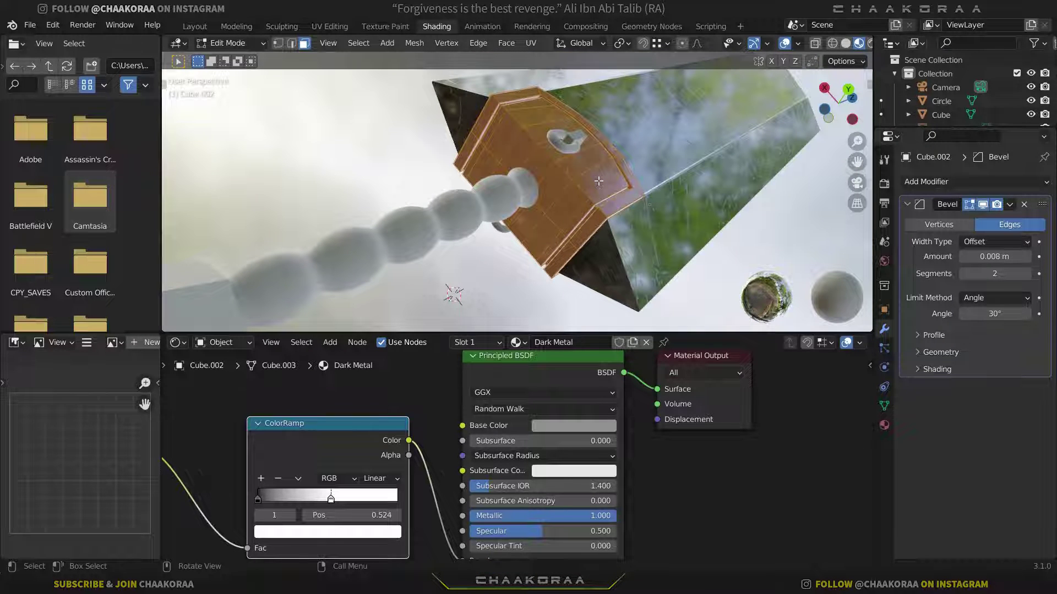
key(u)
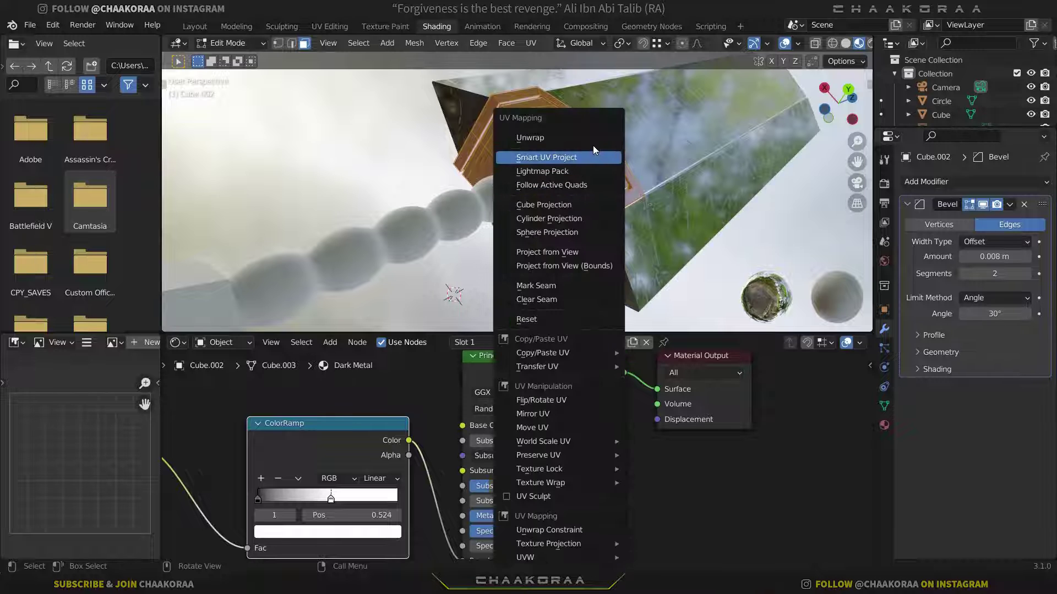
click(590, 156)
key(Return)
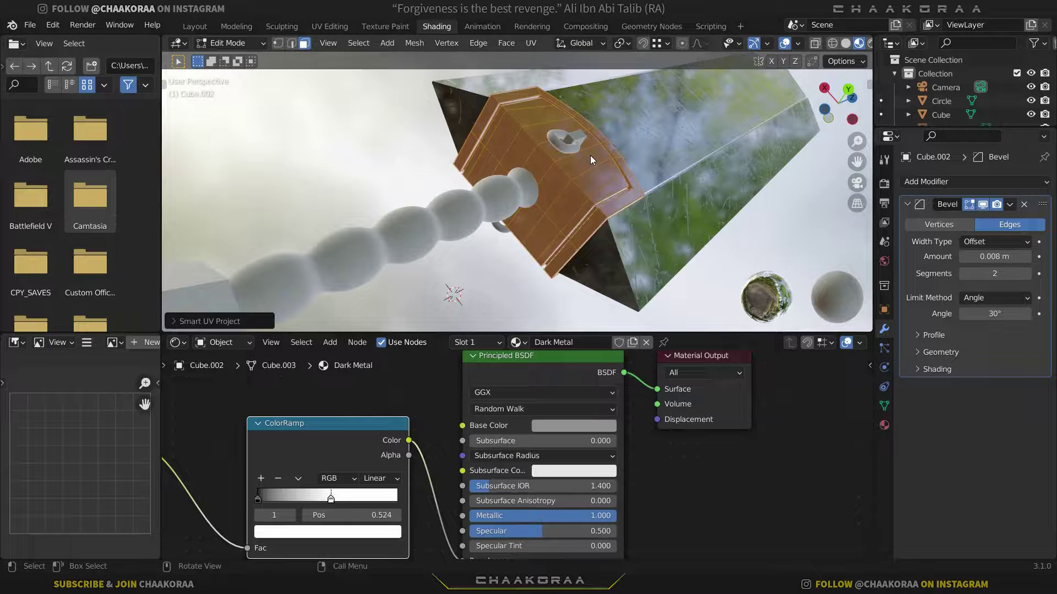
key(Tab)
mouse_move(582, 185)
middle_down()
mouse_move(508, 204)
mouse_move(553, 203)
mouse_move(470, 230)
mouse_move(536, 200)
mouse_move(520, 184)
mouse_move(572, 180)
middle_up()
- Strengthen the blade's scratches by moving the white stop of Light Metal's ColorRamp closer to the black stop
click(513, 176)
scroll(513, 176, up, 5)
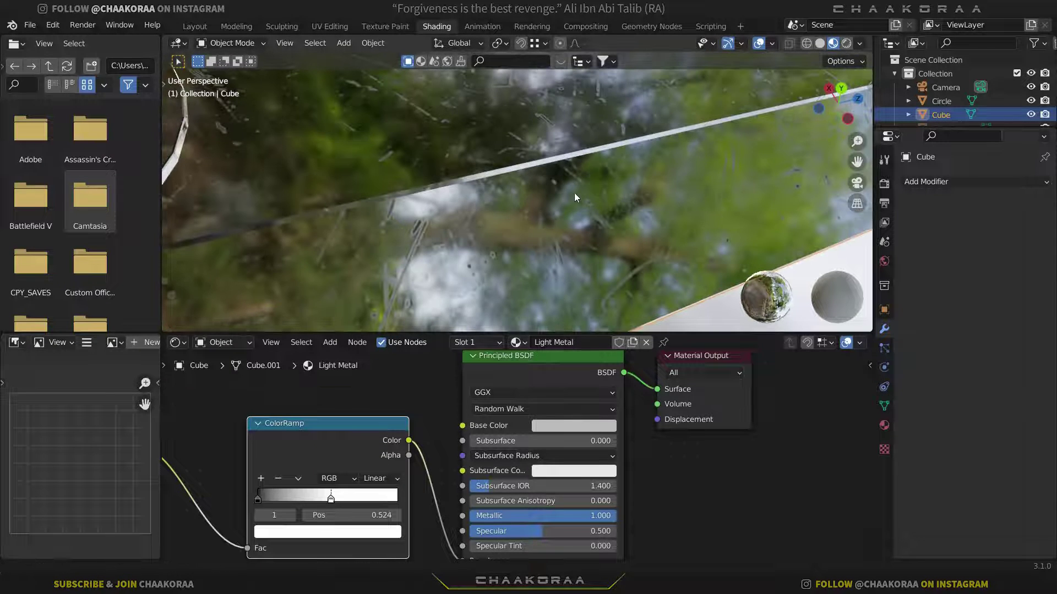
scroll(573, 195, down, 4)
scroll(591, 179, up, 3)
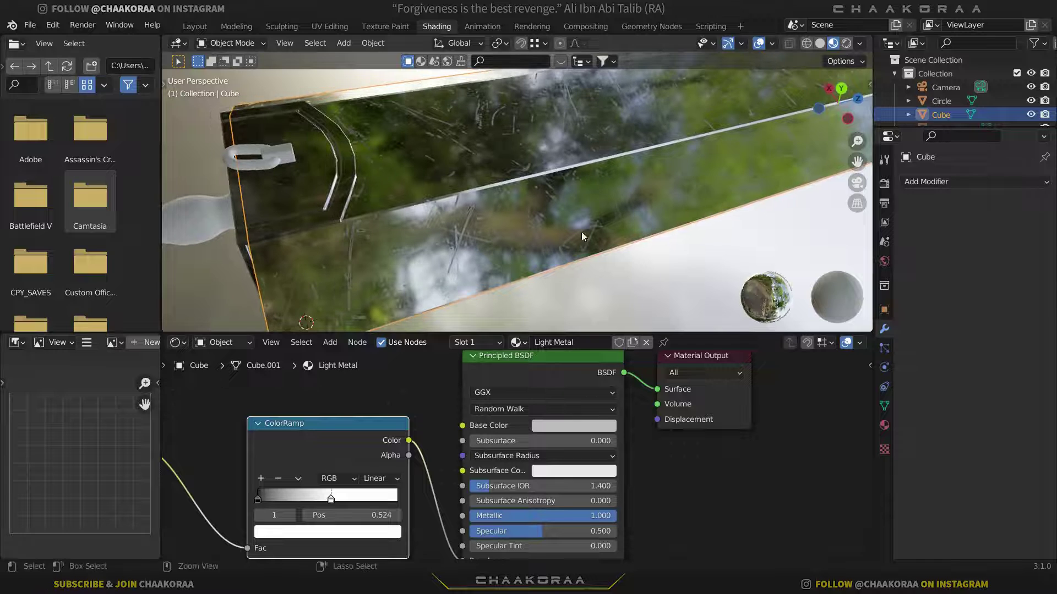
middle_drag(380, 471, 468, 427)
drag(346, 456, 329, 457)
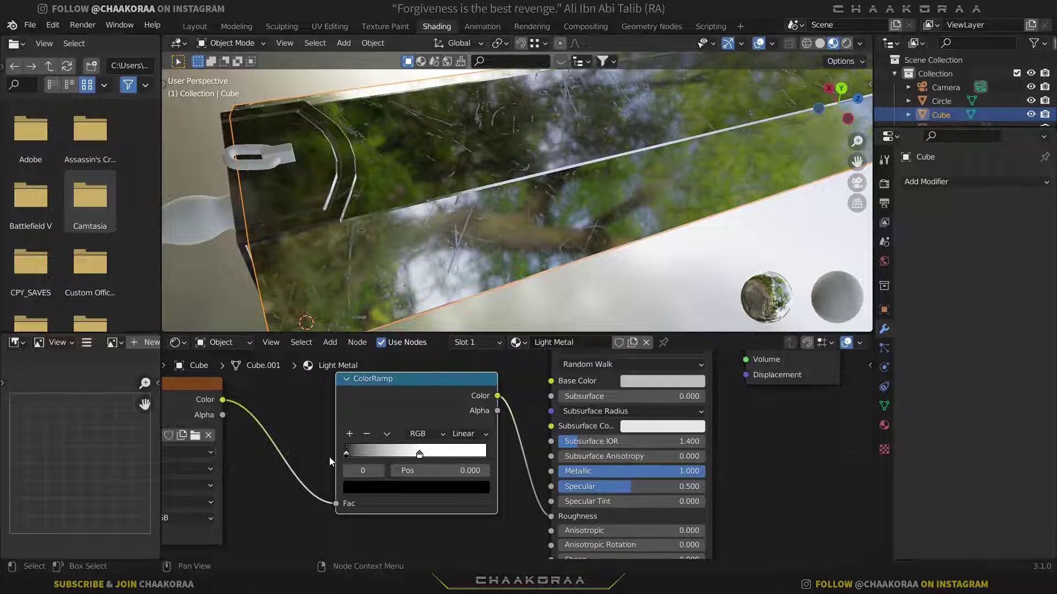
click(419, 455)
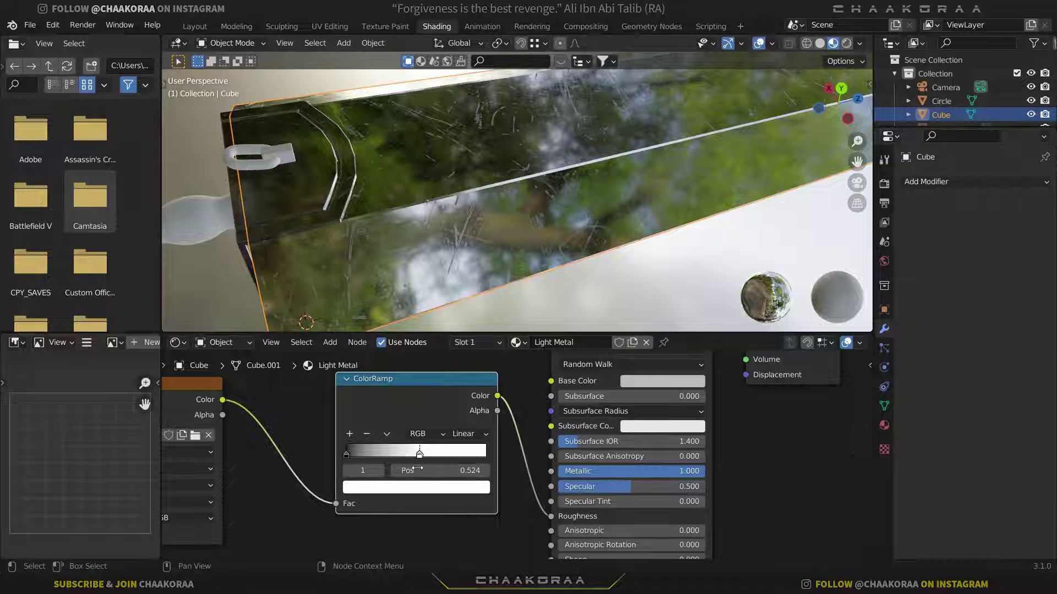
drag(419, 457, 399, 467)
middle_drag(504, 225, 397, 218)
- Move the white stop of the guard's Dark Metal ColorRamp to position 0.204 and inspect the scratches
click(379, 224)
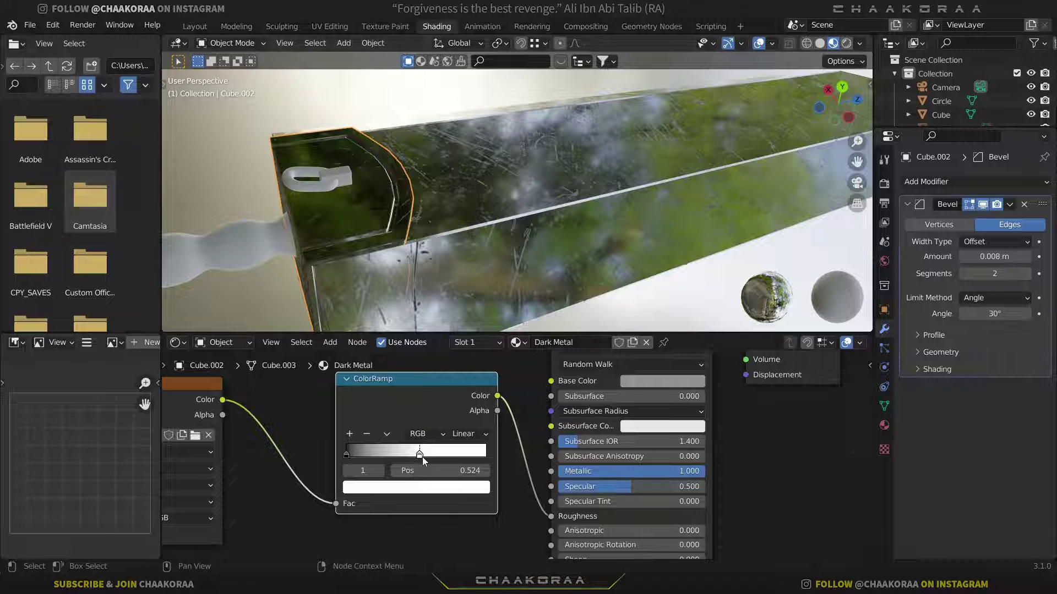
drag(418, 457, 396, 455)
middle_drag(390, 256, 554, 212)
scroll(545, 215, up, 2)
drag(396, 456, 374, 460)
middle_drag(444, 197, 384, 243)
- Link the guard's Dark Metal material to the pommel and the mirrored chain links on the guard
scroll(447, 198, down, 6)
click(385, 242)
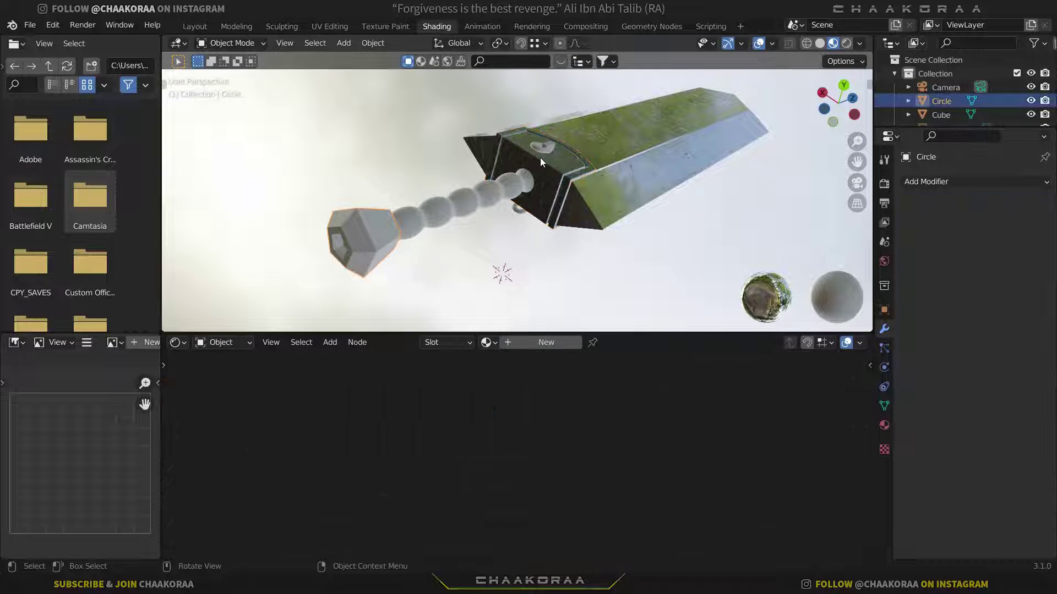
shift+click(545, 150)
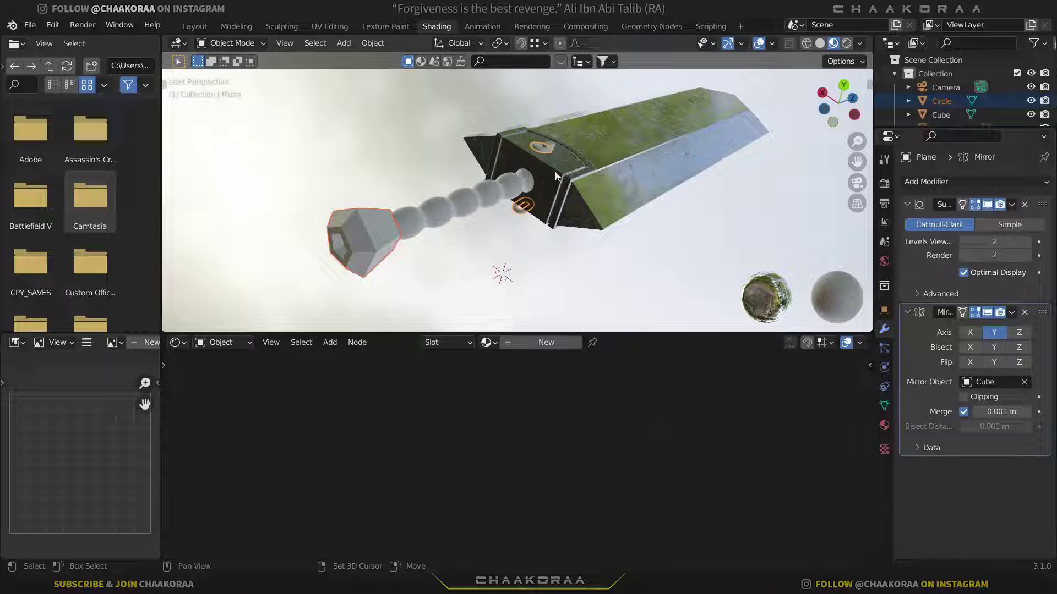
shift+click(551, 168)
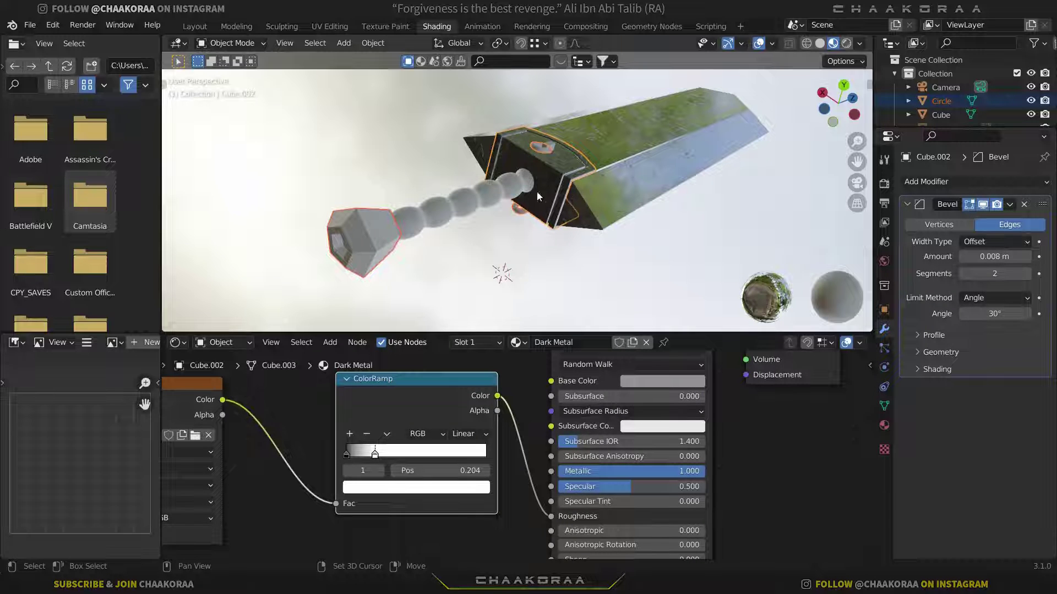
click(363, 250)
shift+click(546, 153)
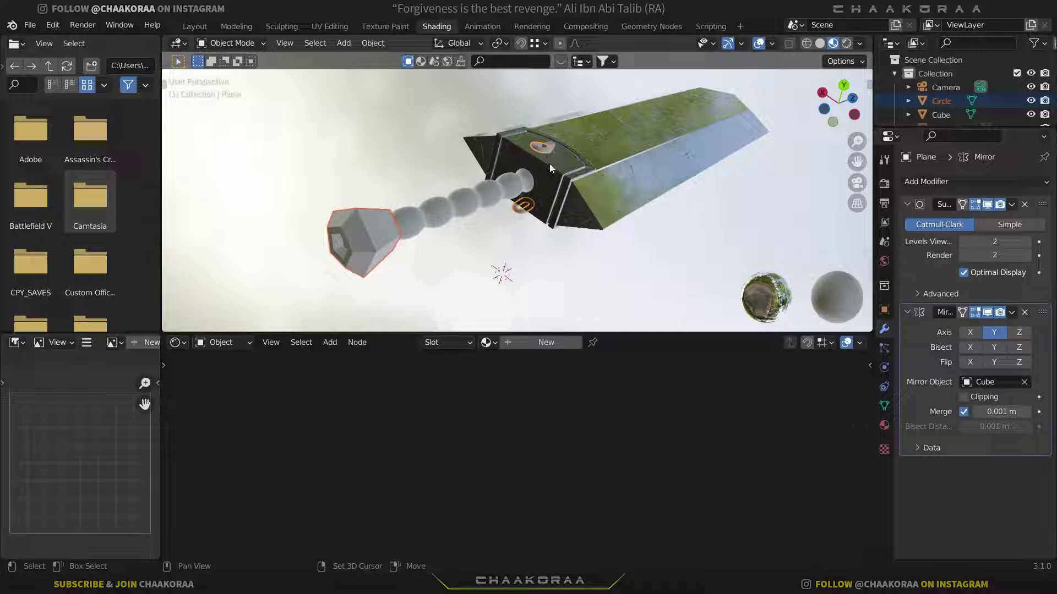
shift+click(552, 182)
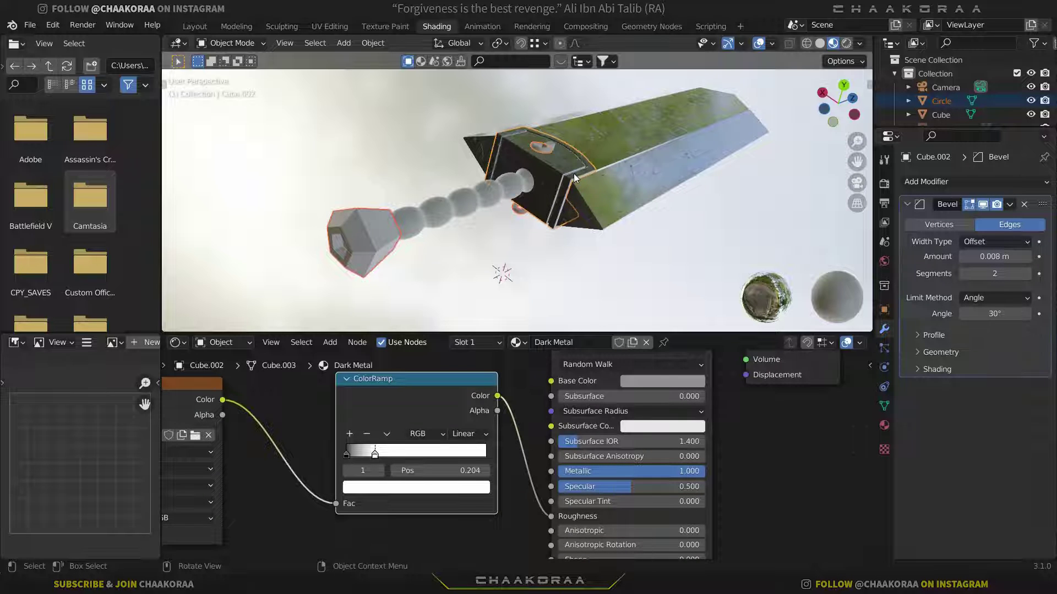
key(ctrl+l)
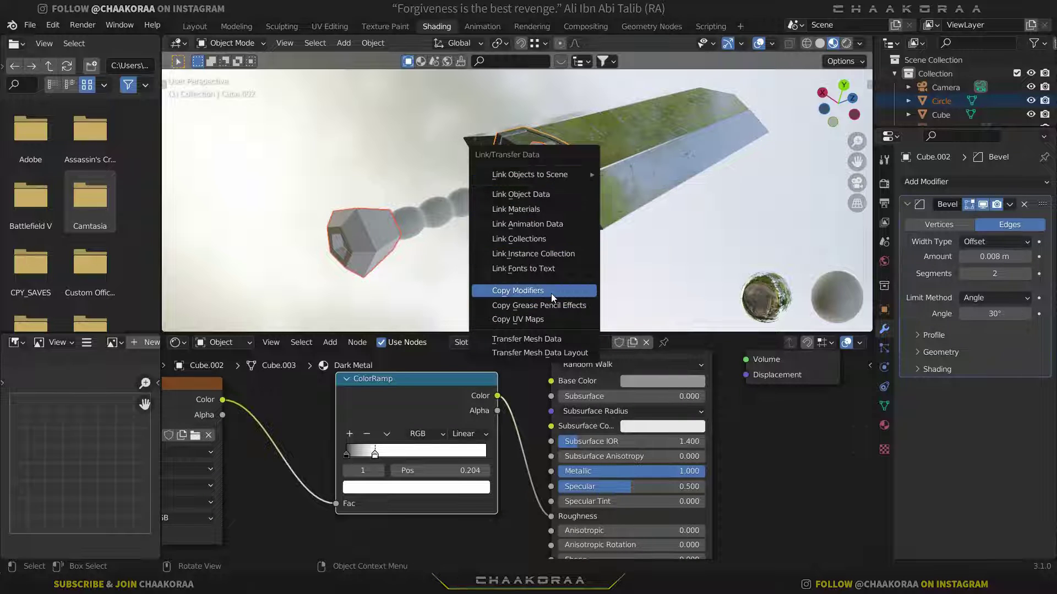
click(562, 206)
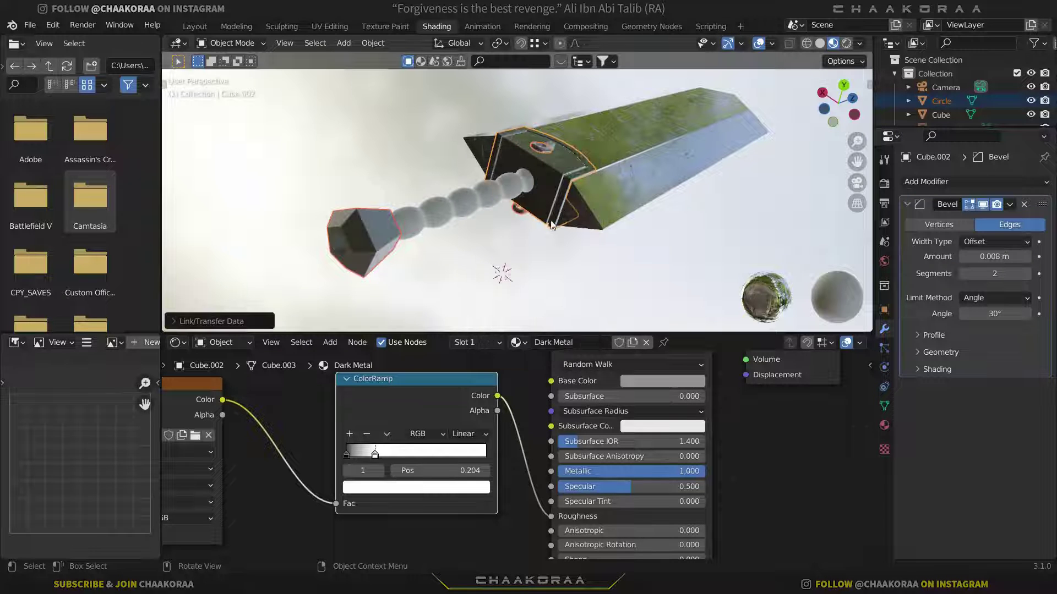
middle_drag(506, 221, 403, 259)
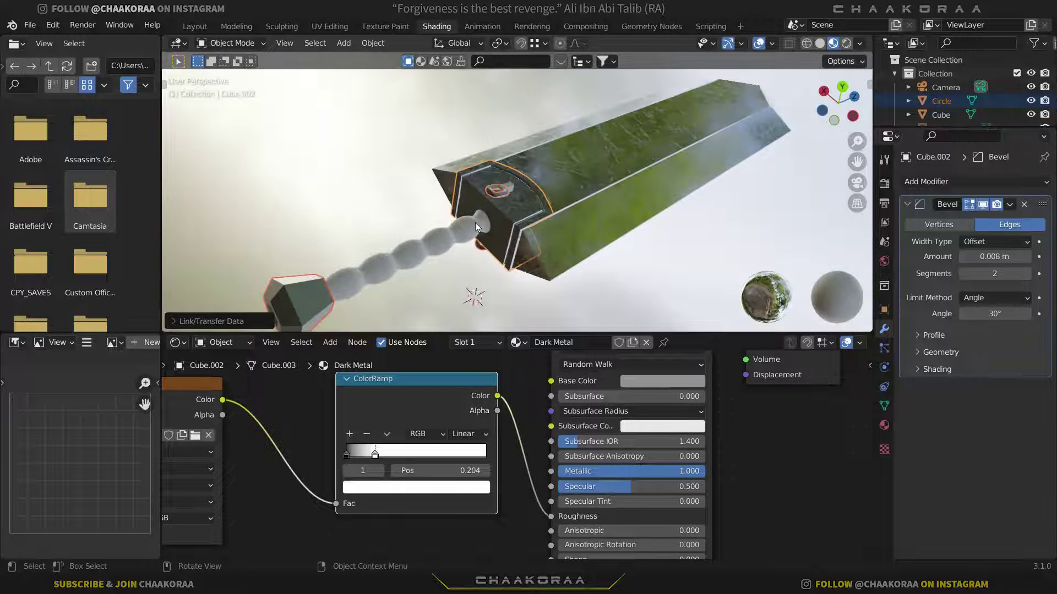
- Unwrap the guard's chain link with Smart UV Project at the default settings
click(500, 197)
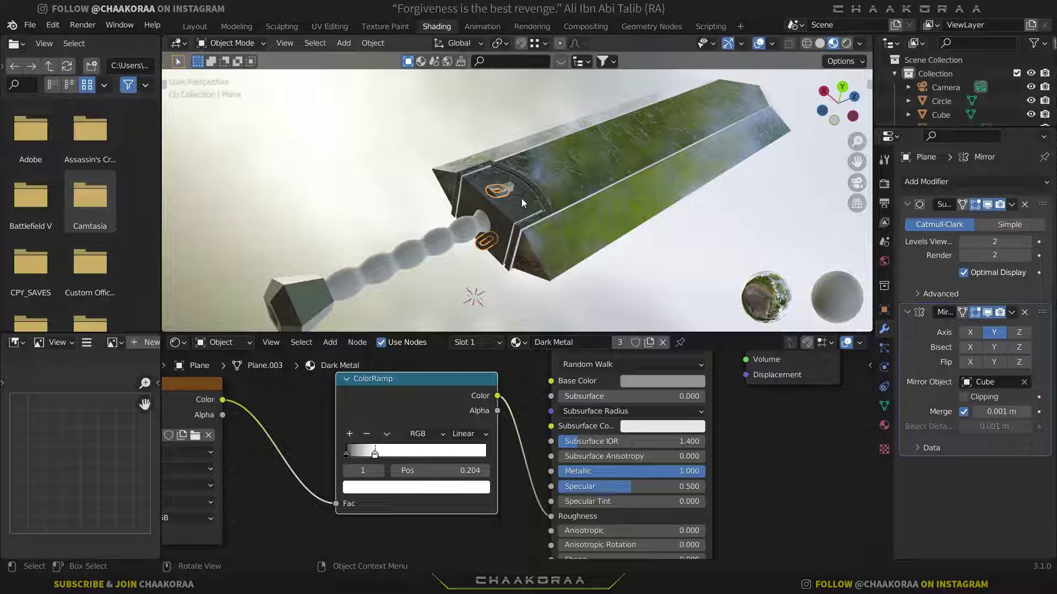
scroll(502, 199, up, 6)
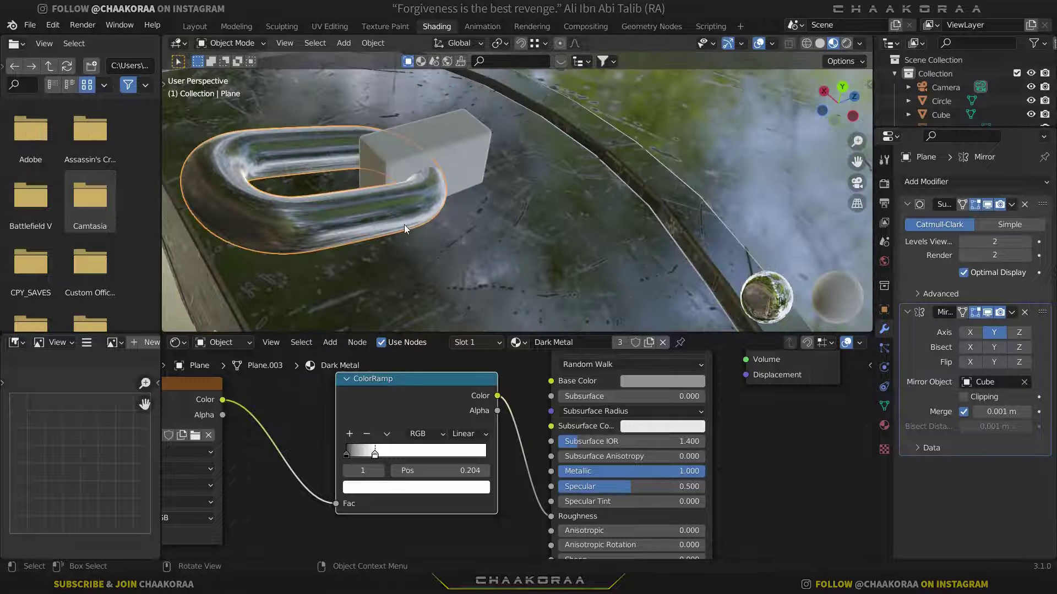
middle_drag(405, 223, 419, 209)
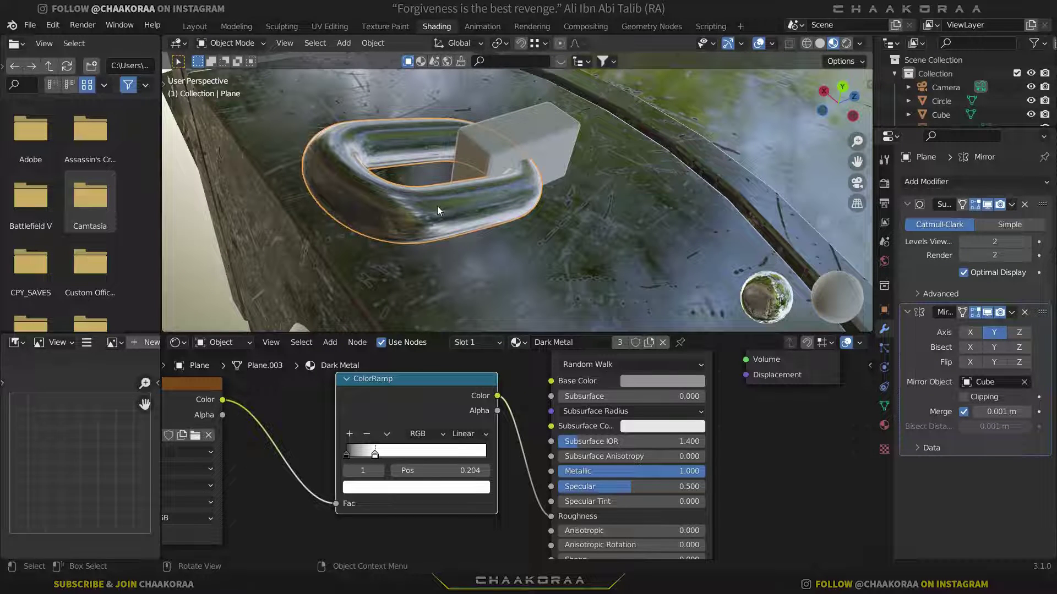
key(Tab)
scroll(515, 211, down, 10)
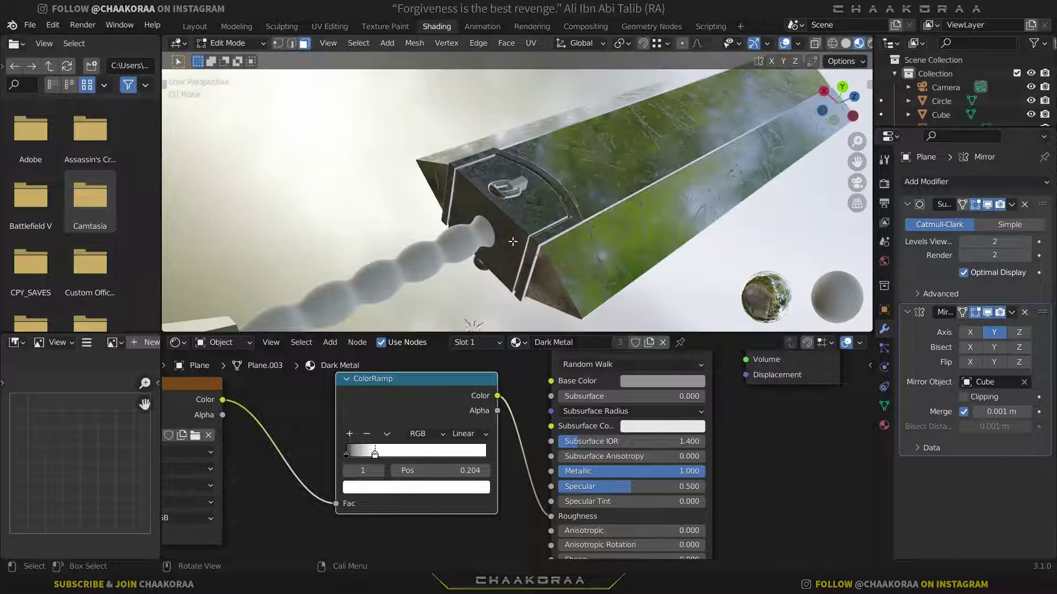
scroll(513, 240, down, 3)
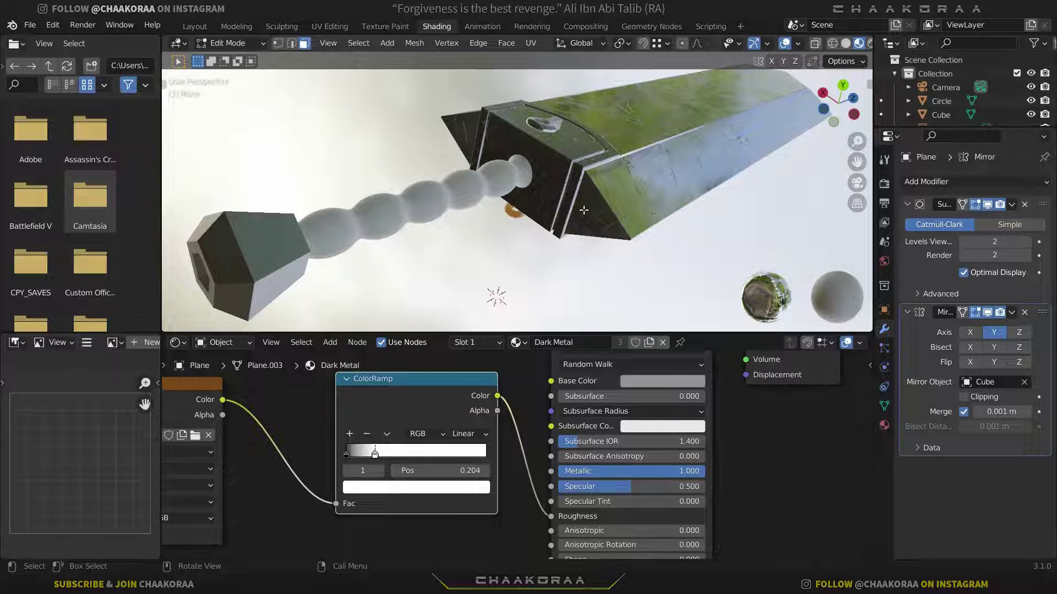
key(u)
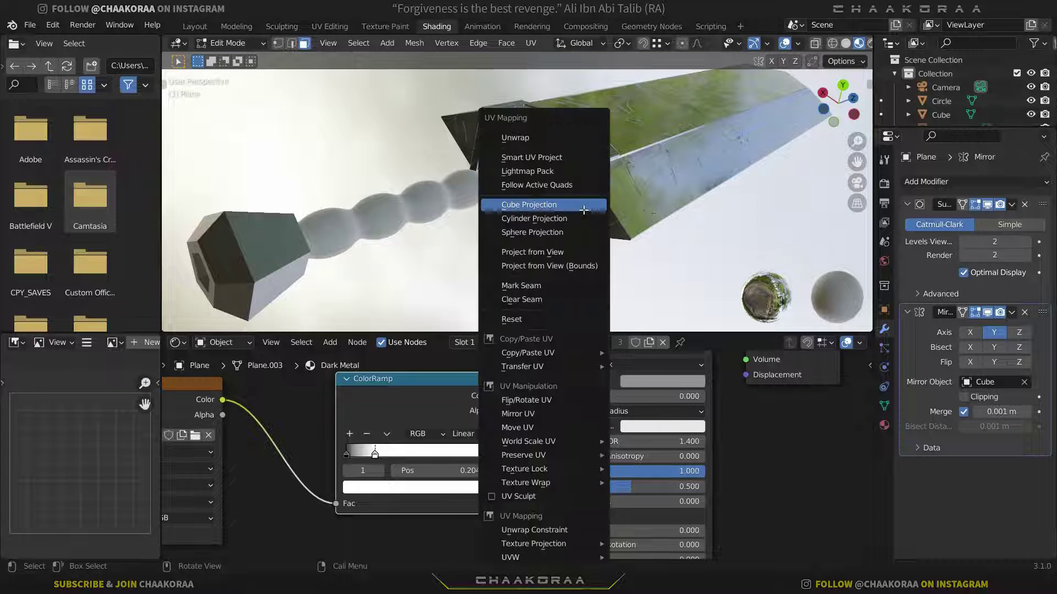
click(576, 163)
key(Return)
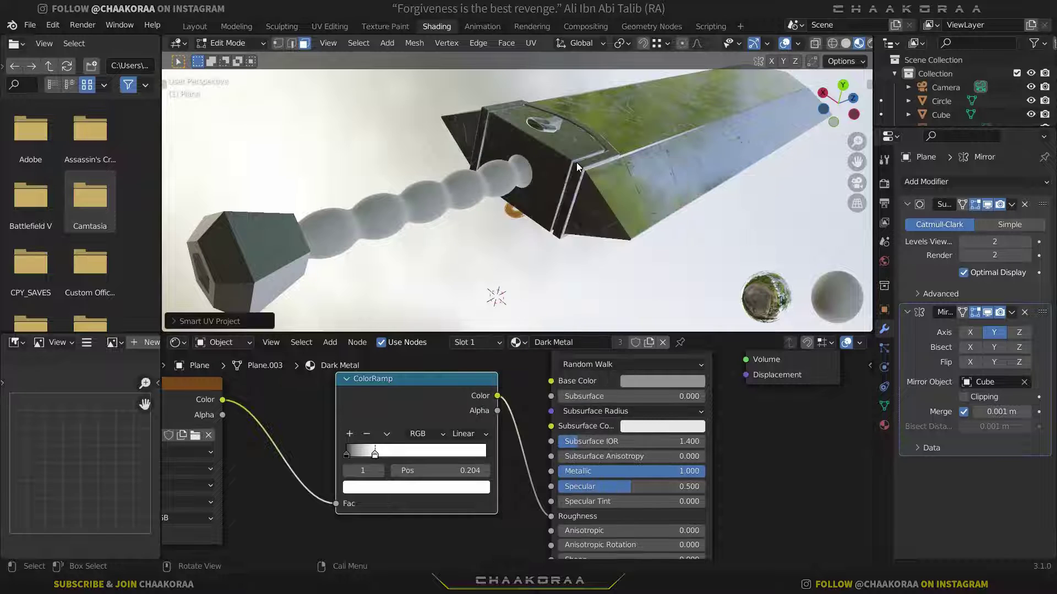
key(Tab)
- Unwrap all faces of the pommel with Smart UV Project at the default settings
click(281, 249)
key(Tab)
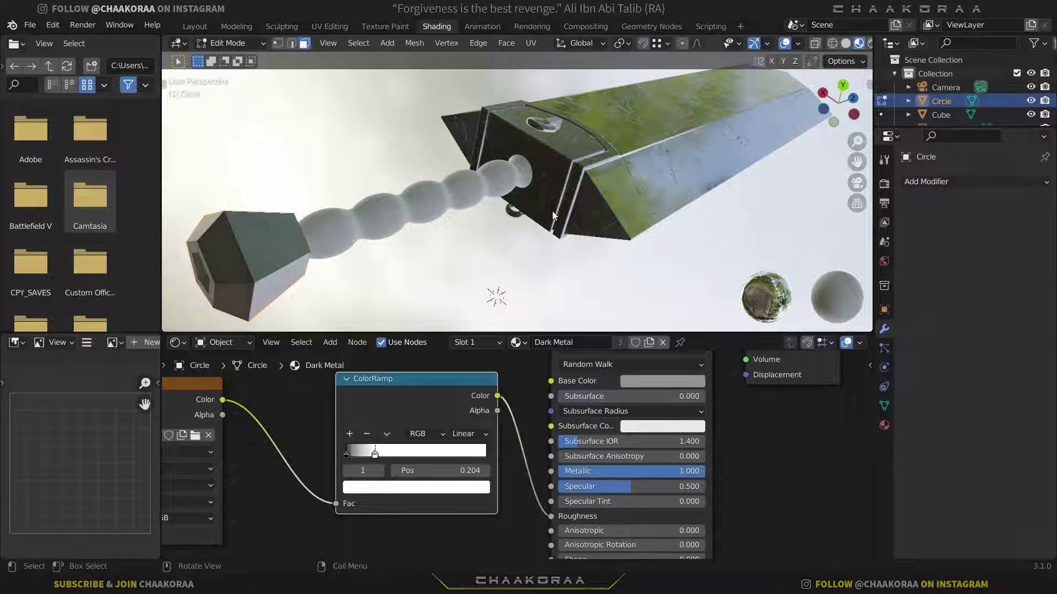
key(a)
key(u)
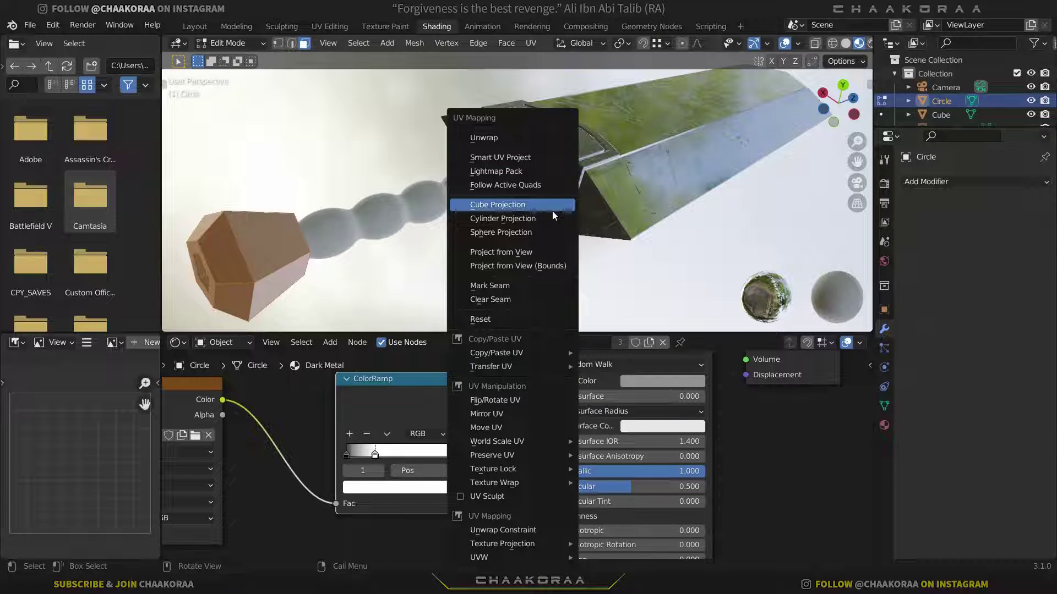
click(539, 157)
key(Return)
key(Tab)
- Link the blade's Light Metal material to the small block that holds the chain link on the guard
middle_drag(435, 217, 477, 198)
scroll(476, 199, up, 4)
middle_drag(431, 241, 380, 270)
click(380, 272)
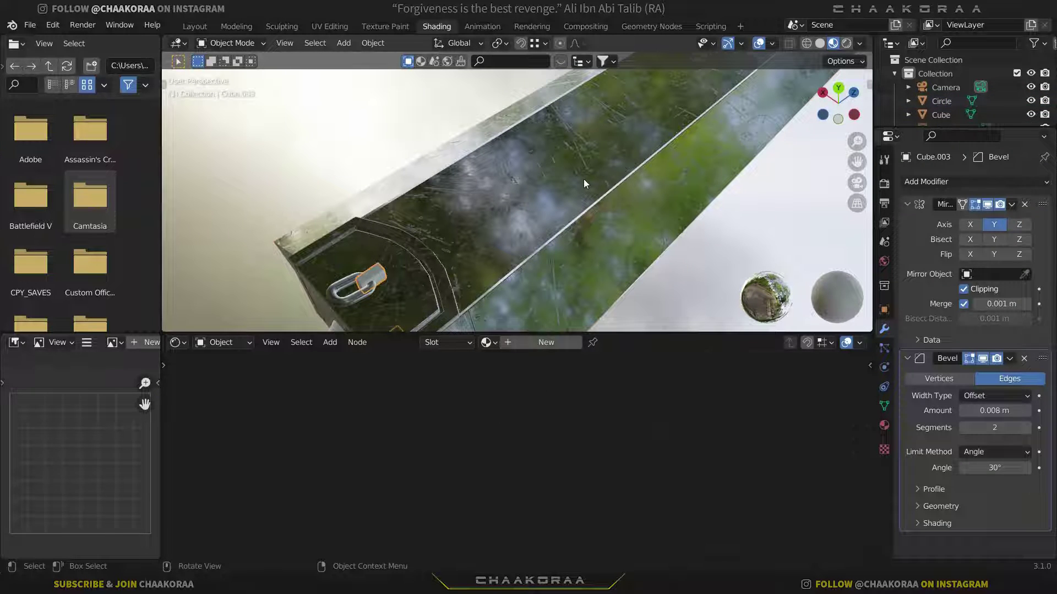
shift+click(583, 180)
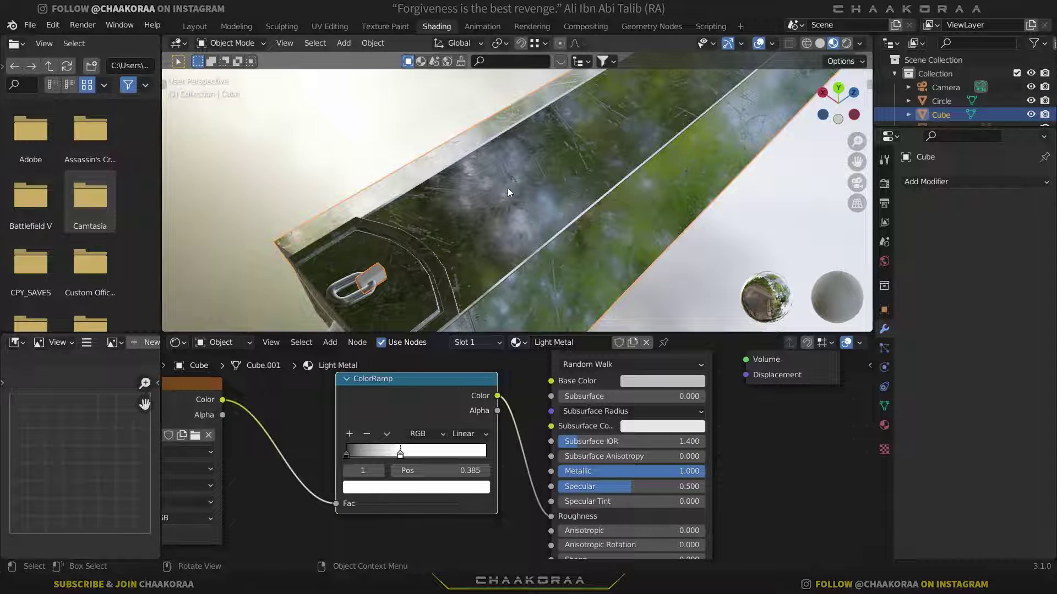
click(387, 275)
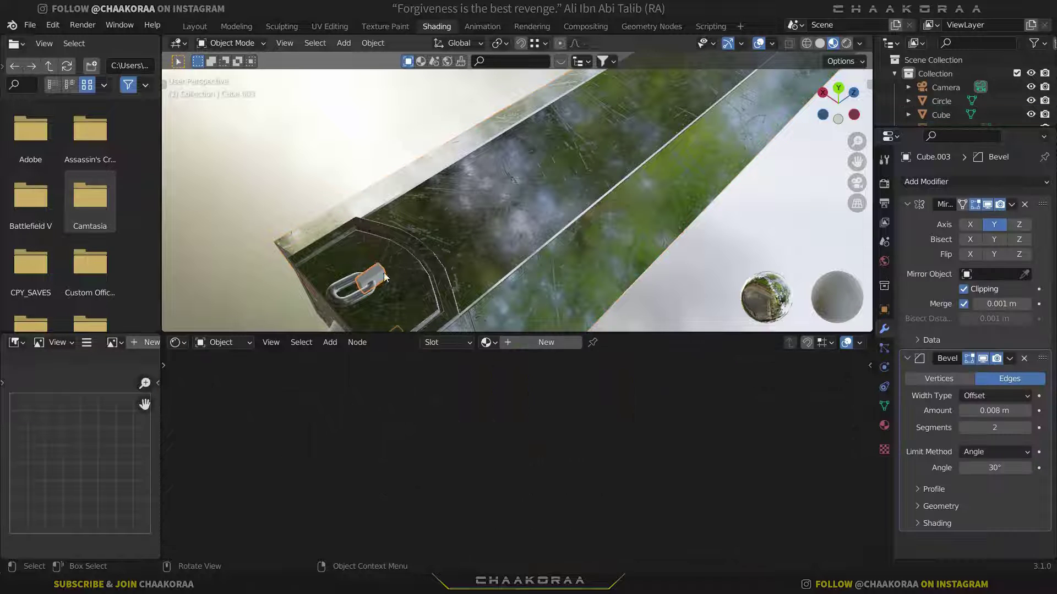
shift+click(548, 205)
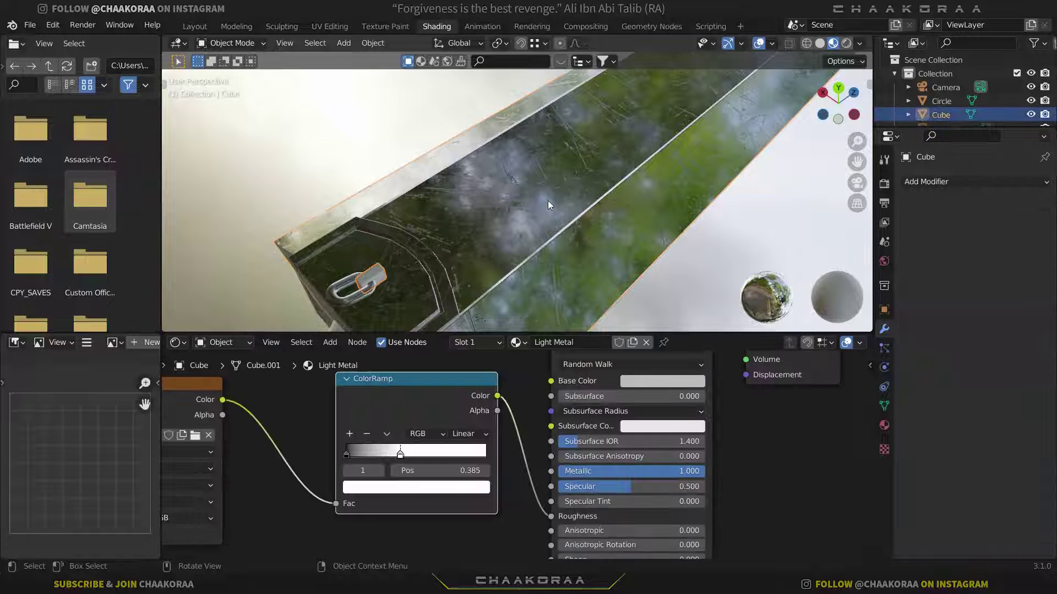
key(ctrl+l)
click(616, 157)
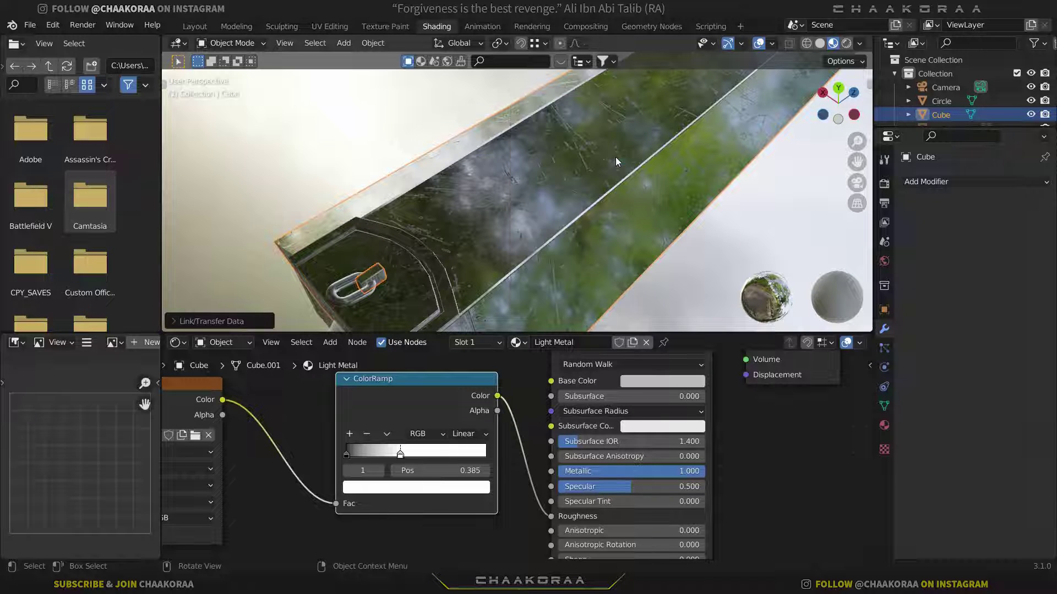
- Unwrap the small block holding the chain link with Smart UV Project at the default settings
click(388, 277)
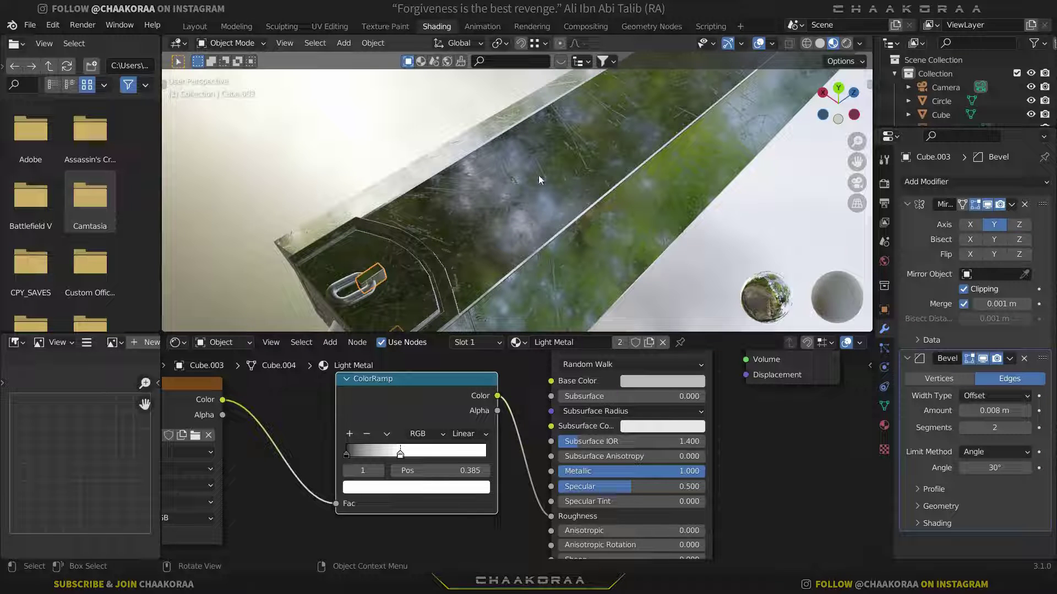
key(Tab)
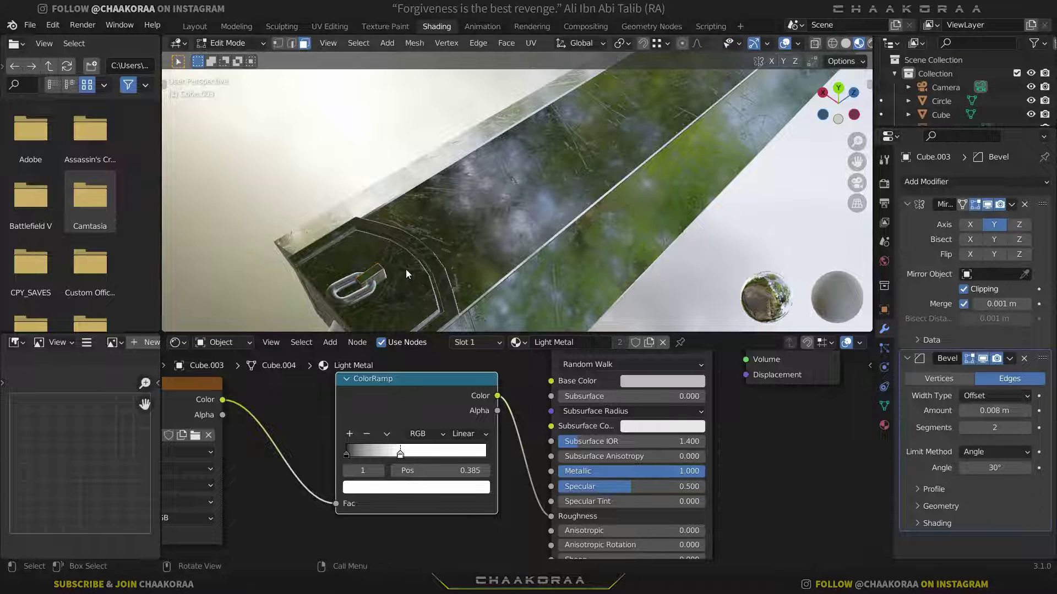
key(u)
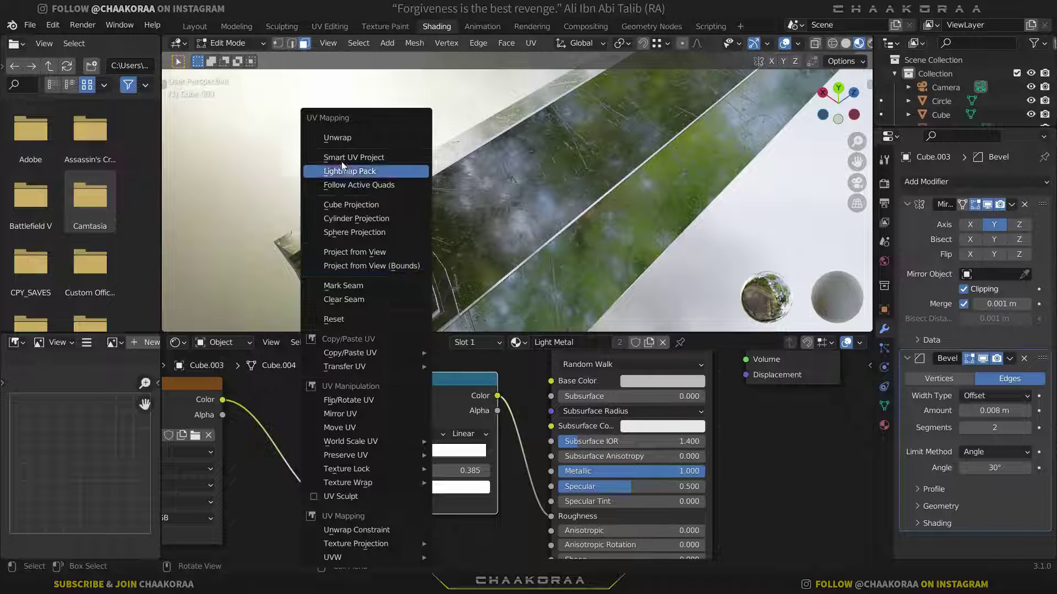
click(345, 157)
key(Return)
key(Tab)
- Create a new material on the ribbed handle grip and name it Leater
middle_drag(418, 242, 496, 129)
click(448, 189)
scroll(448, 190, down, 4)
middle_drag(462, 209, 502, 196)
scroll(502, 196, up, 2)
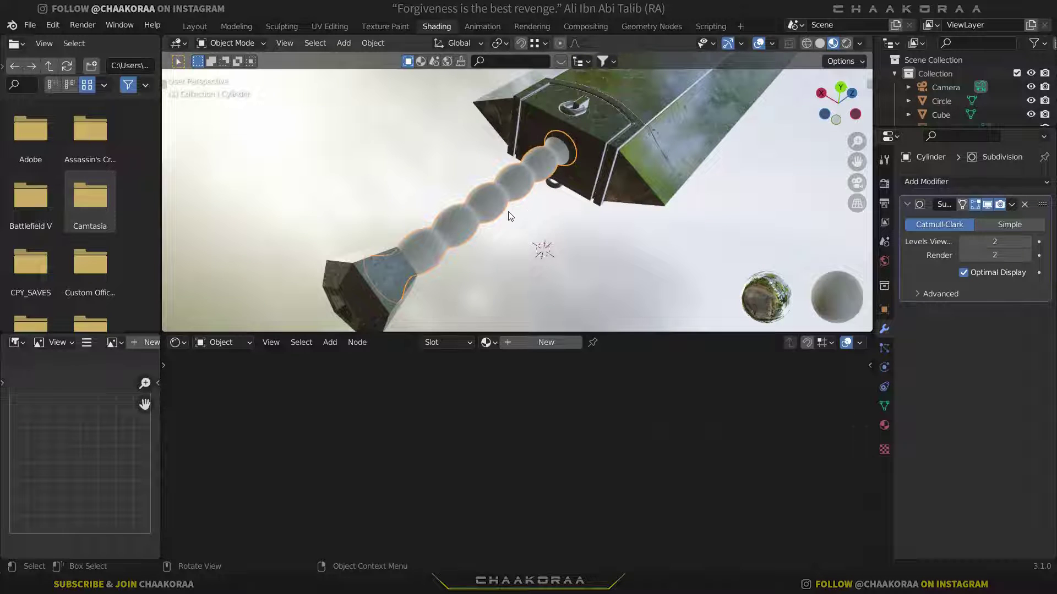
click(528, 346)
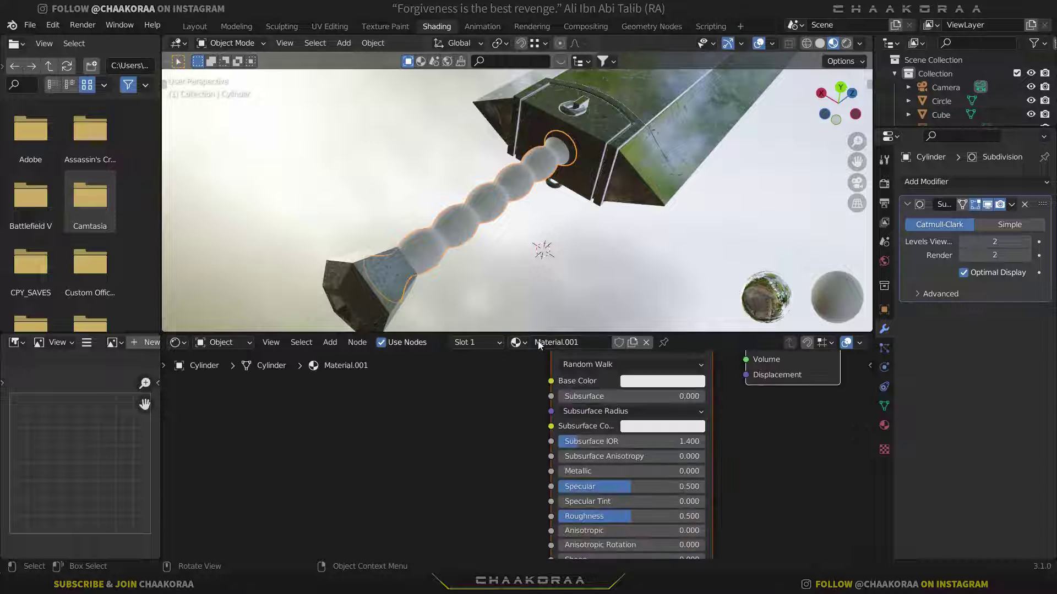
double_click(584, 342)
text(Leater)
key(Return)
- Set the Base Color of the grip's Leater material to a muted blue-violet and inspect the grip
middle_drag(553, 425, 477, 455)
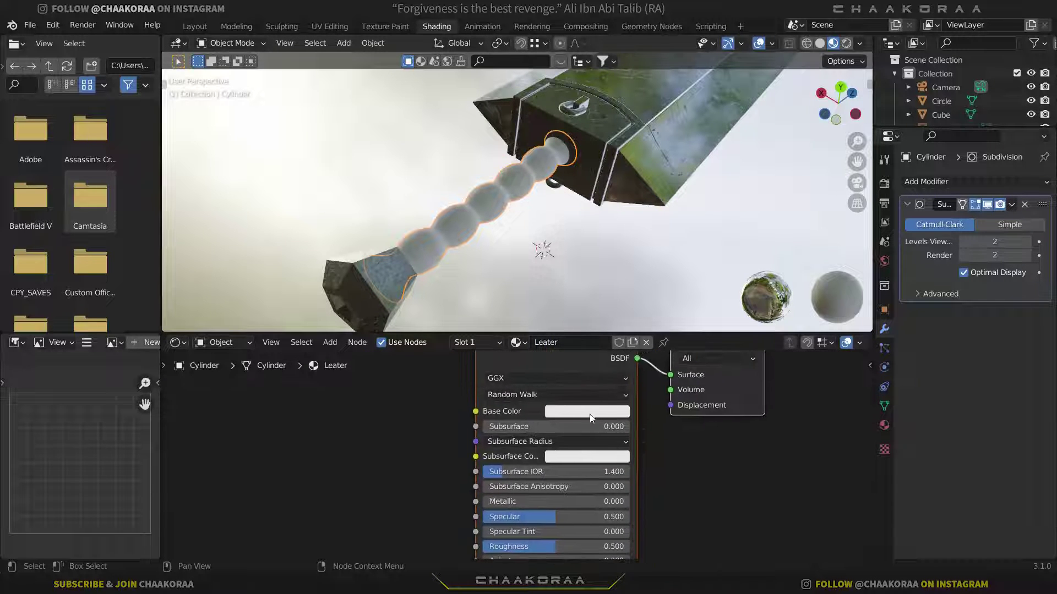
click(596, 410)
mouse_move(608, 262)
mouse_down()
mouse_move(660, 240)
mouse_move(661, 257)
mouse_move(613, 261)
mouse_up()
scroll(476, 216, up, 8)
middle_drag(479, 215, 486, 216)
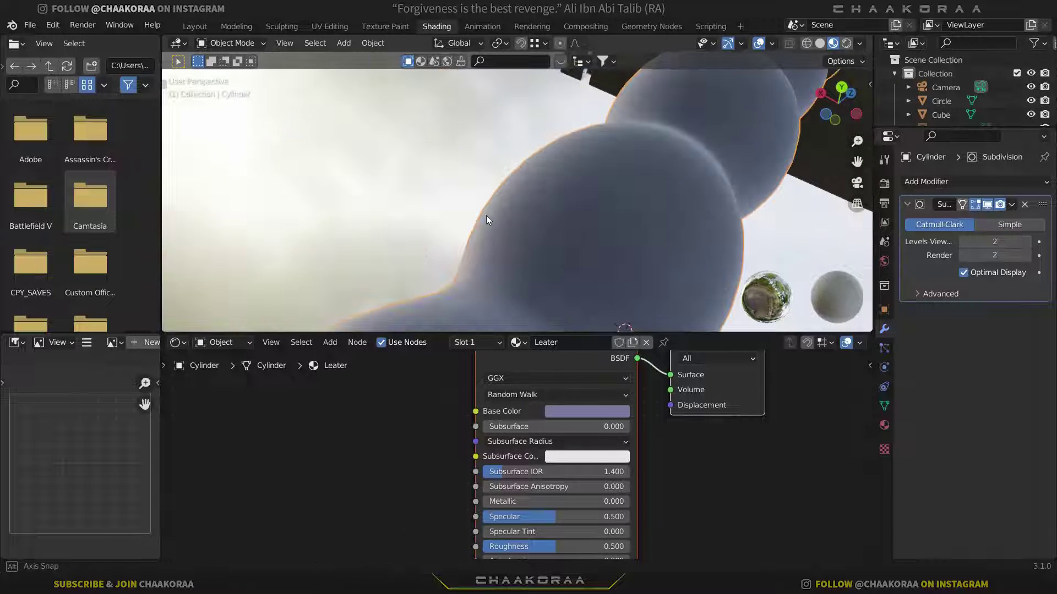
scroll(601, 209, down, 5)
- Lower the Roughness of the Leater material to 0.340
middle_drag(592, 470, 592, 392)
scroll(545, 448, up, 2)
middle_drag(545, 448, 570, 422)
middle_drag(567, 464, 609, 446)
drag(616, 426, 590, 431)
- Add a Noise Texture node to the Leater material, well to the left of the Principled BSDF node
middle_drag(684, 439, 809, 447)
key(shift+a)
click(477, 411)
text(noise)
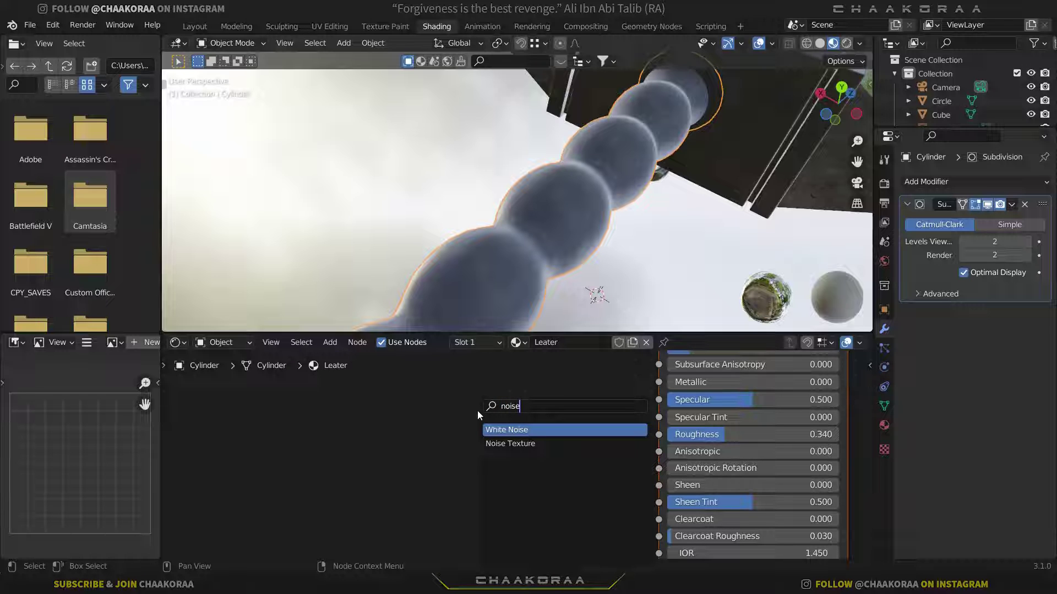
key(Down)
key(Return)
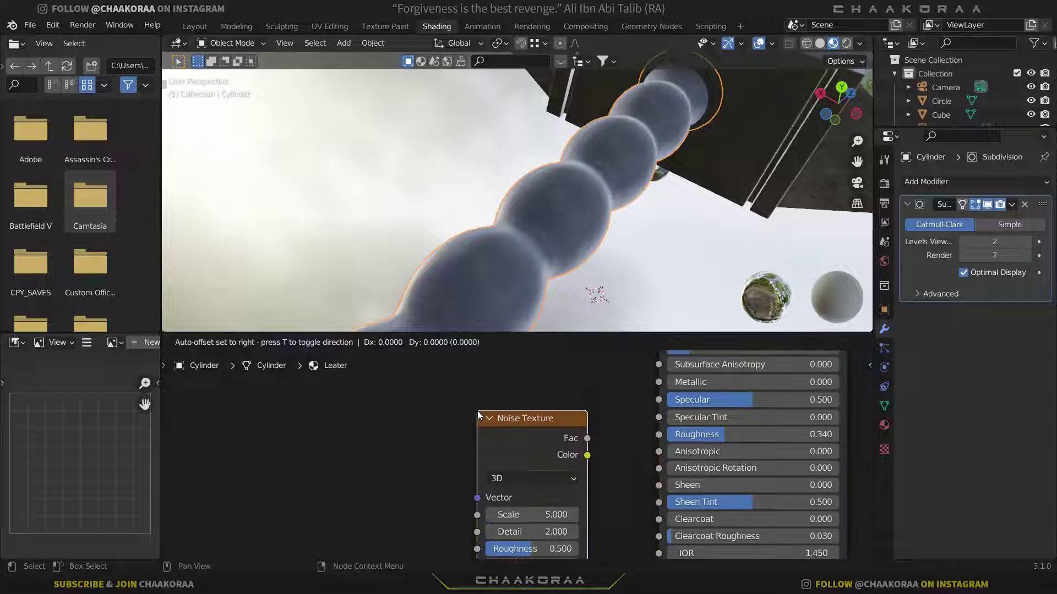
click(321, 412)
- Add a ColorRamp node between the Noise Texture and the Principled BSDF of the Leater material
key(shift+a)
click(447, 415)
text(color ramp)
key(Return)
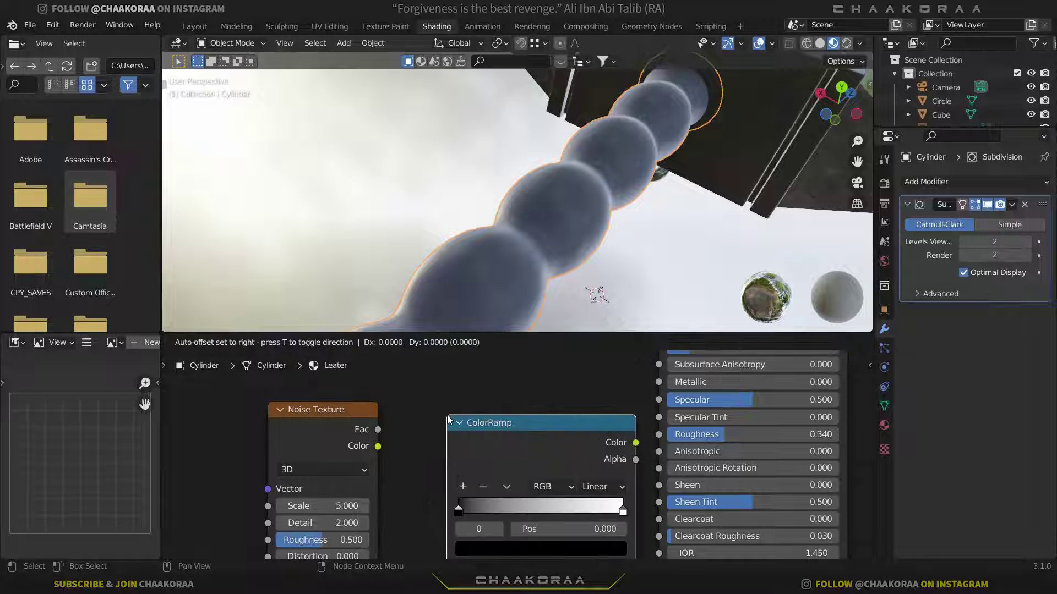
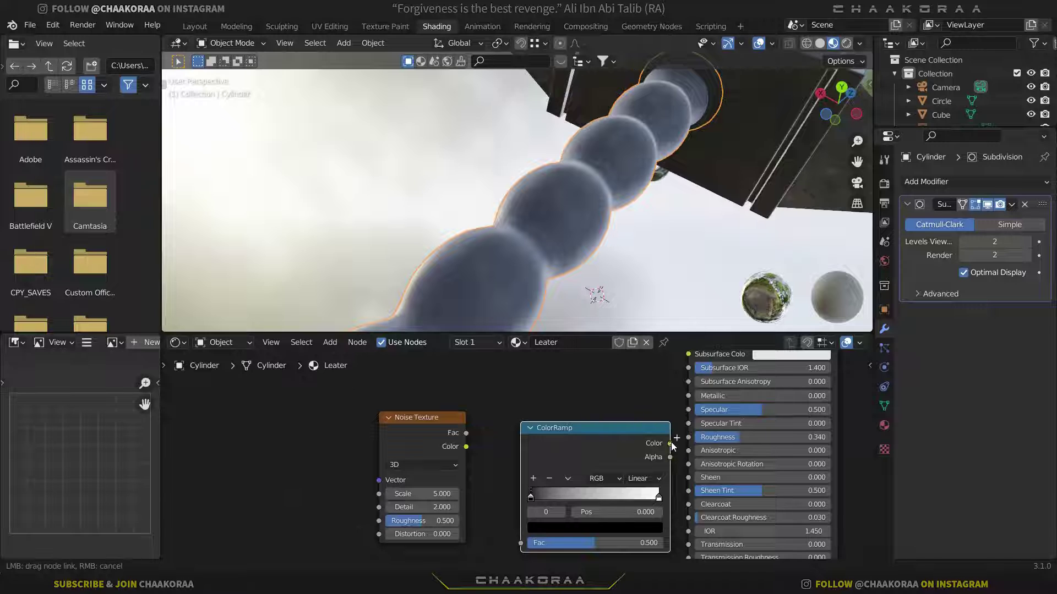
- Link the ColorRamp's Color to the Principled BSDF's Roughness and the Noise Texture's Color to the ColorRamp's Fac
drag(672, 442, 688, 437)
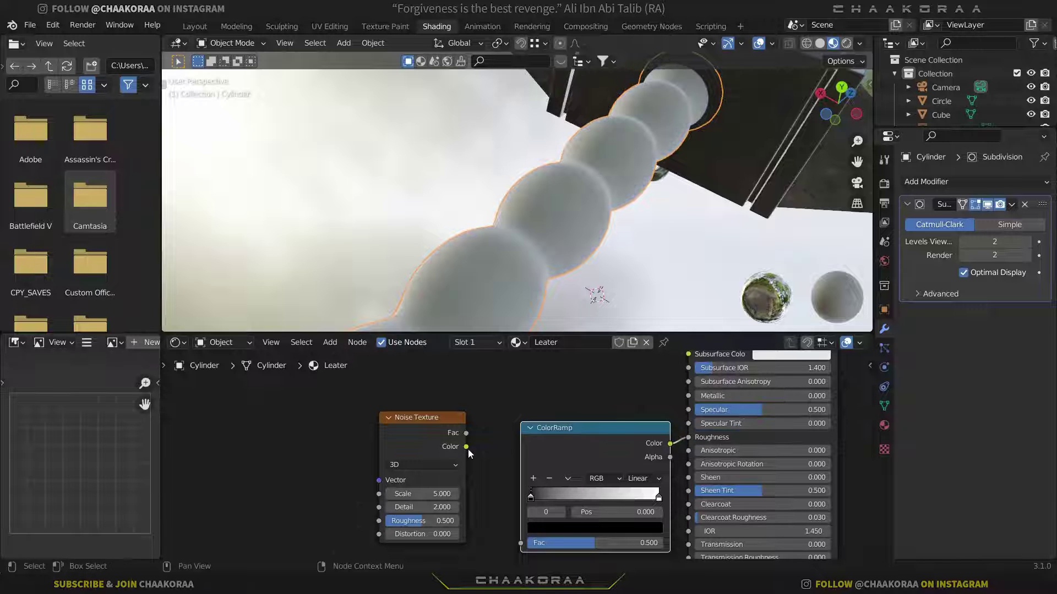
drag(466, 446, 522, 492)
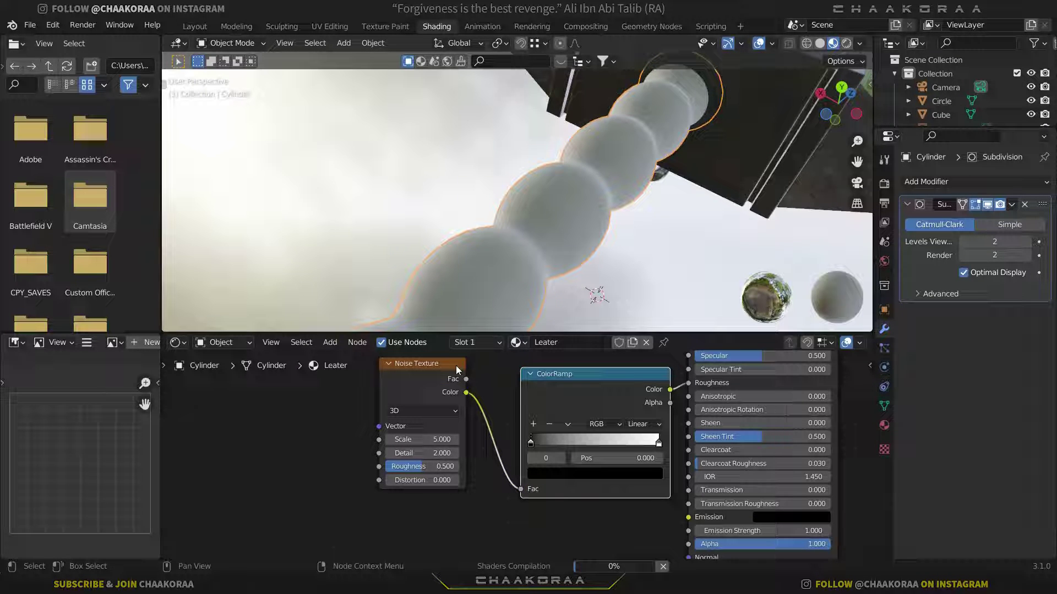
- Add Mapping and Texture Coordinate nodes ahead of the Noise Texture and feed the Mapping node with Object coordinates
middle_drag(457, 370, 534, 396)
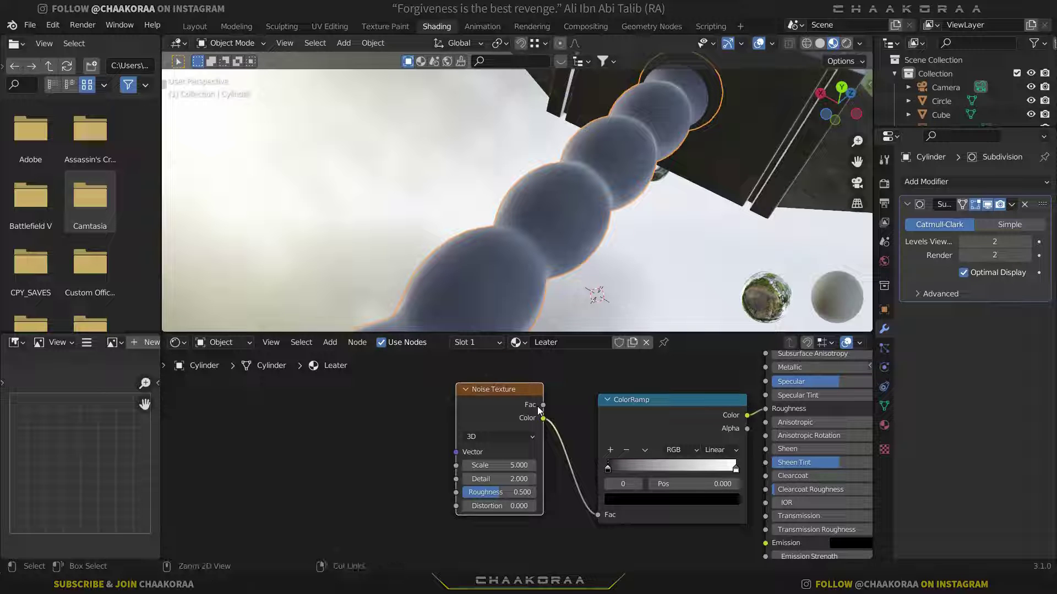
key(ctrl+t)
scroll(398, 447, down, 1)
middle_drag(304, 412, 397, 415)
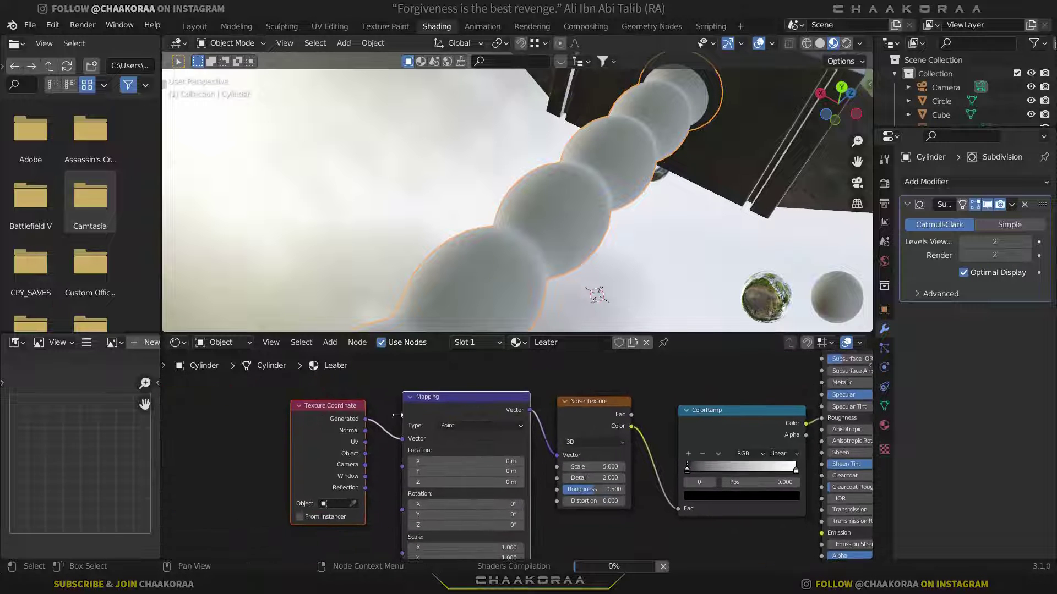
scroll(345, 450, up, 3)
middle_drag(278, 418, 413, 419)
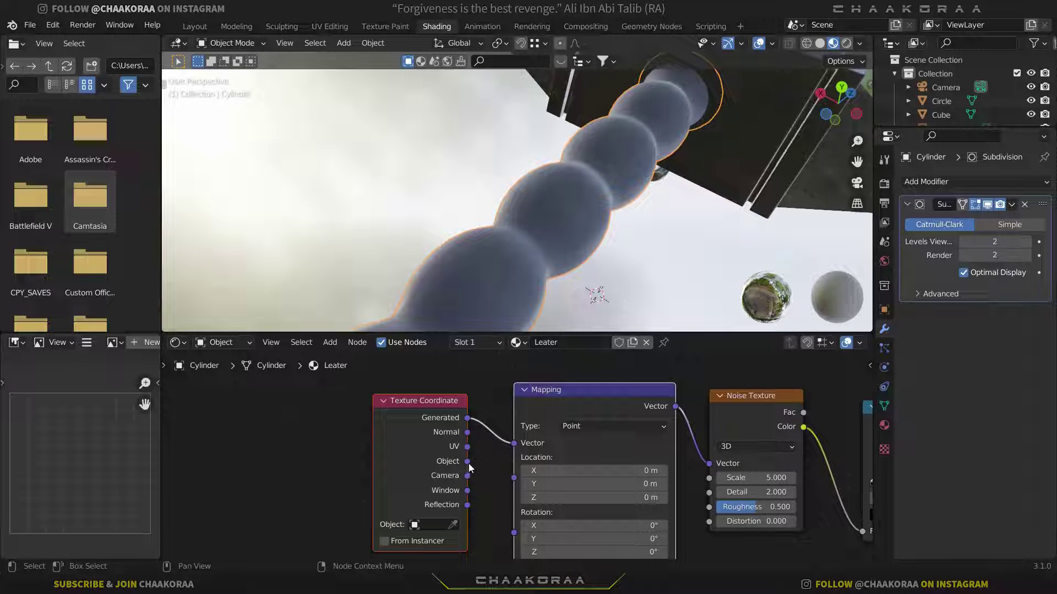
drag(467, 462, 516, 449)
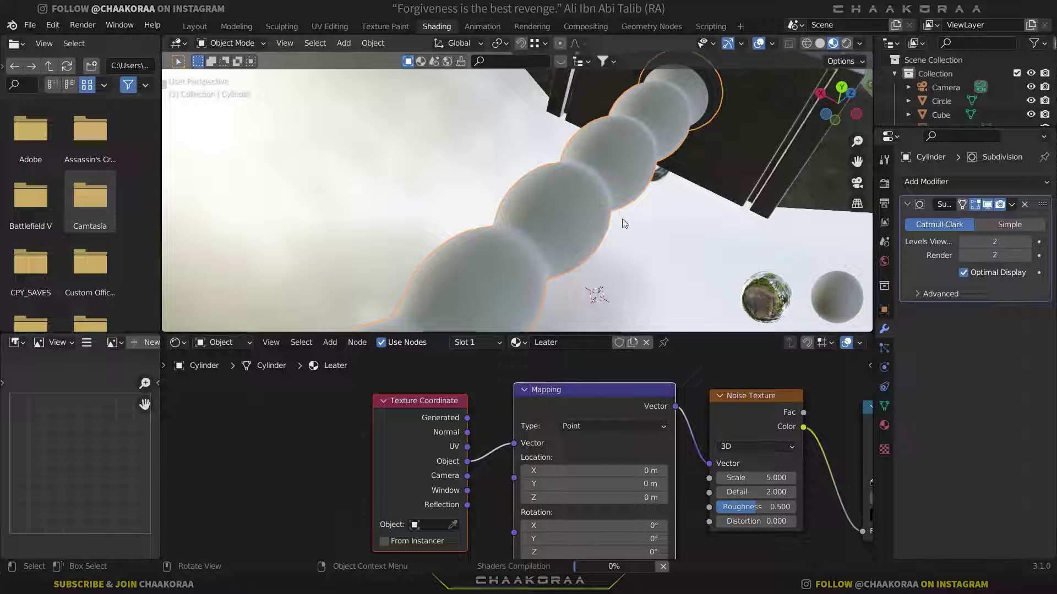
- Set the Noise Texture's Scale to 28.200 and its Detail to 11.800
middle_drag(665, 406, 456, 406)
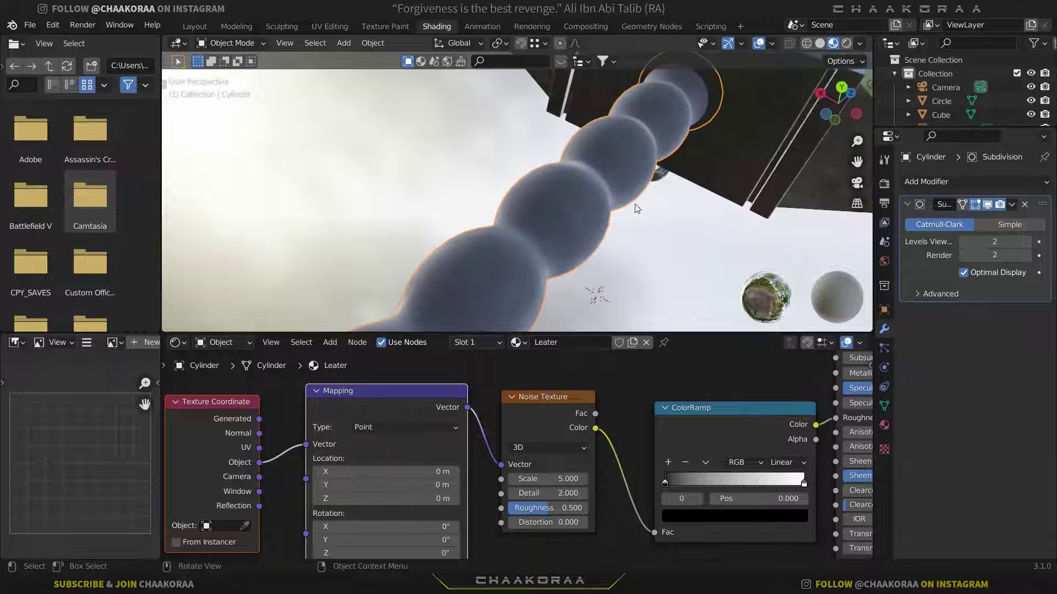
middle_drag(592, 229, 555, 222)
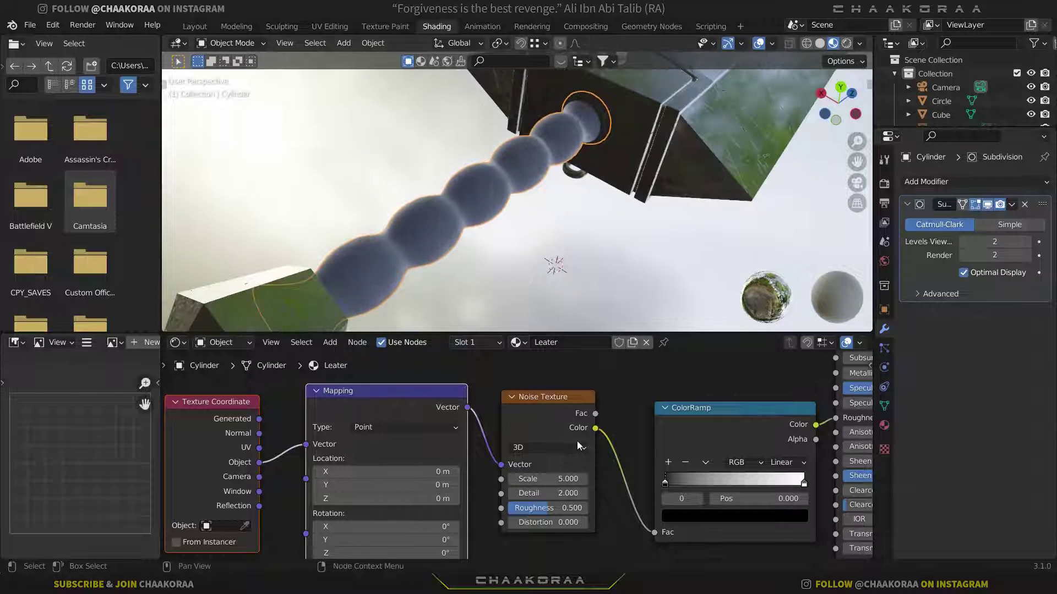
drag(551, 477, 584, 477)
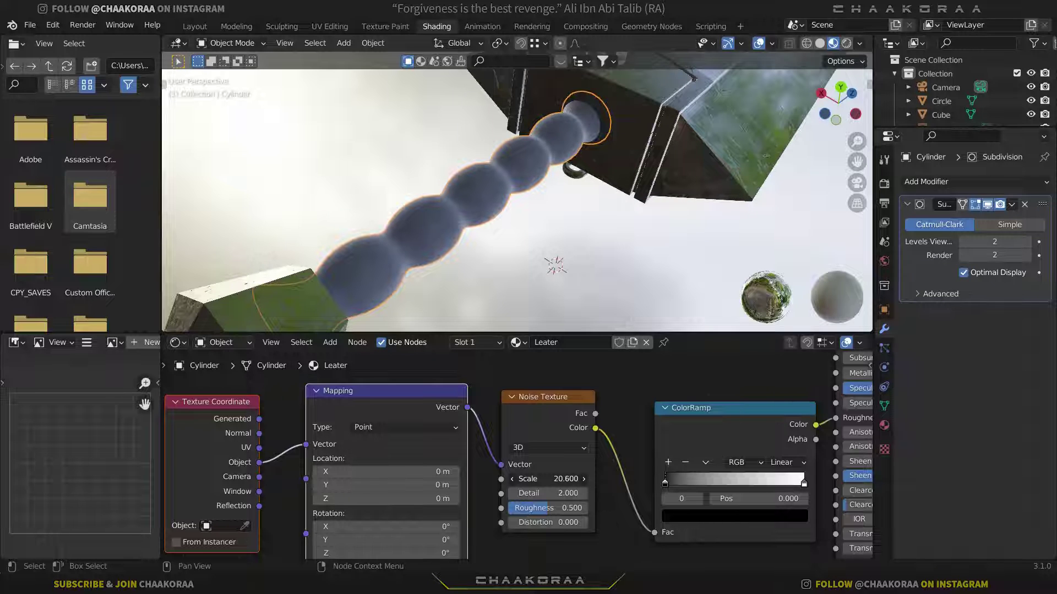
drag(540, 493, 562, 494)
middle_drag(445, 223, 639, 198)
- Darken the grip's Base Color to a deep blue-violet with H 0.695, S 0.731, V 0.062 and inspect the grip
middle_drag(615, 389, 357, 480)
middle_drag(717, 398, 688, 414)
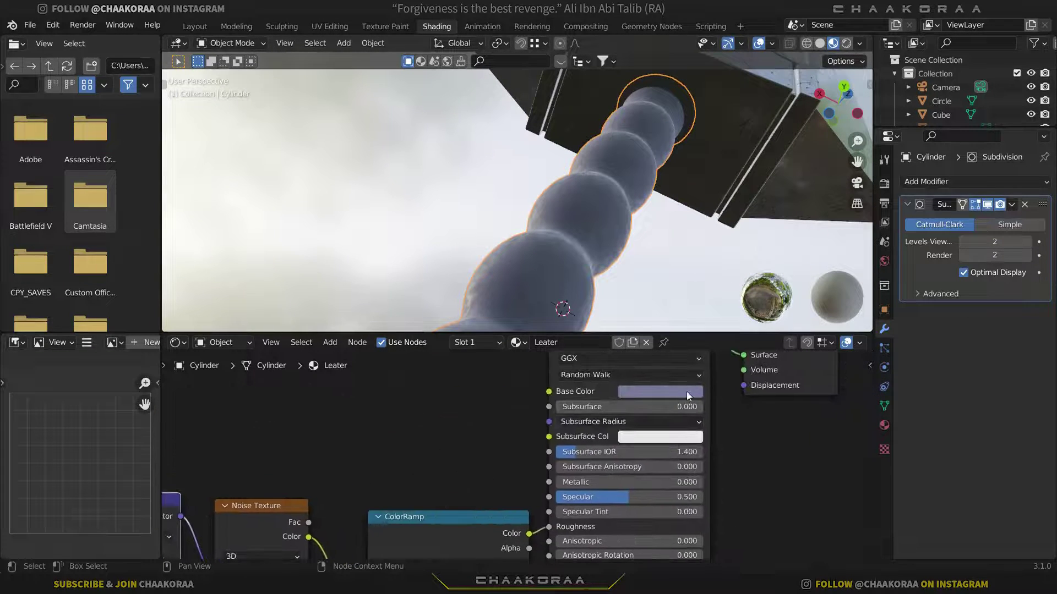
click(685, 392)
drag(734, 246, 734, 264)
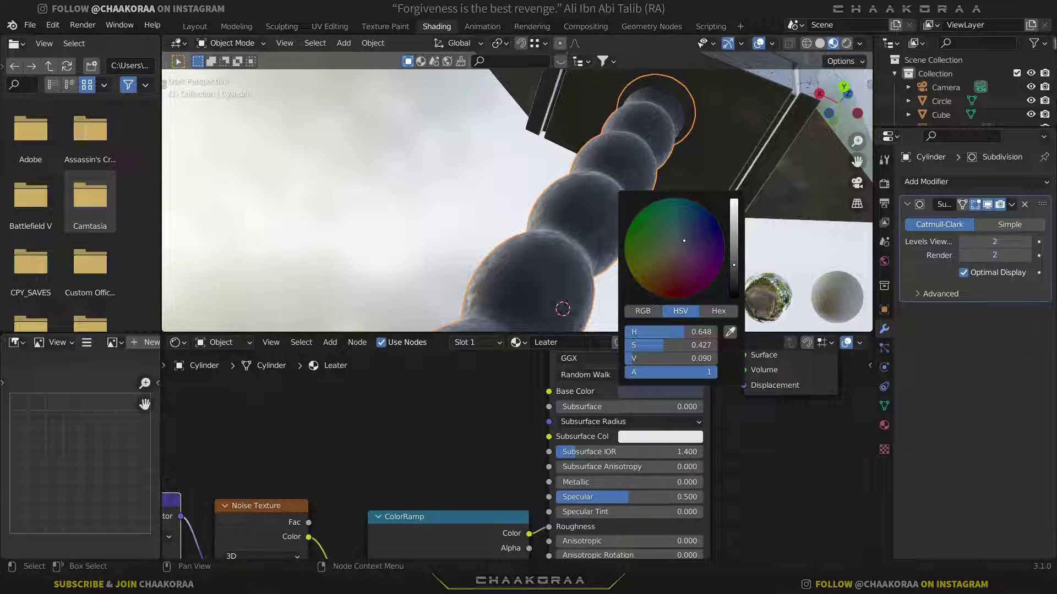
drag(688, 241, 691, 237)
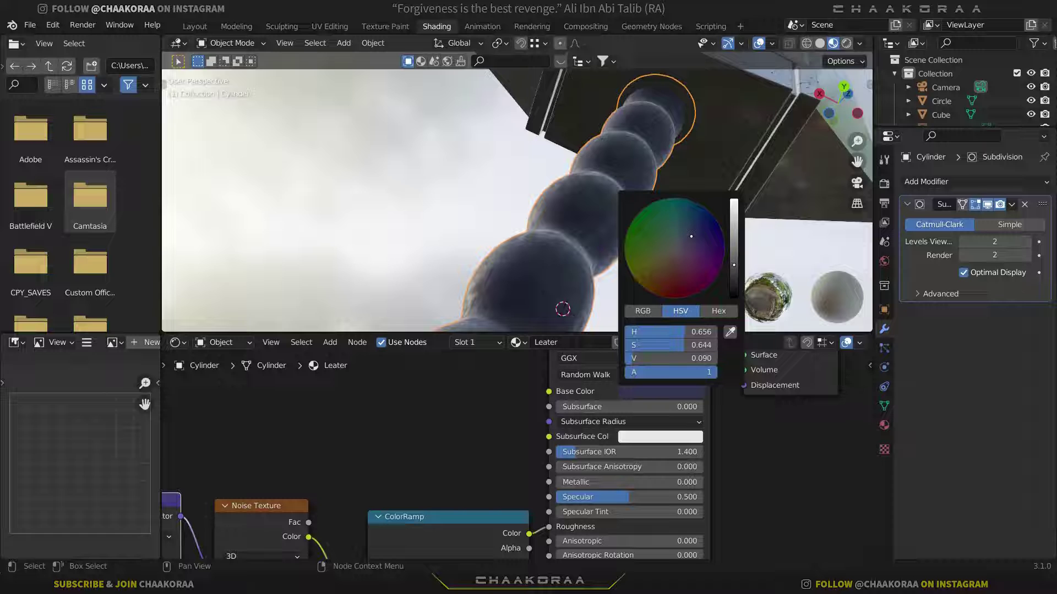
middle_drag(528, 183, 488, 206)
scroll(448, 214, up, 4)
click(653, 391)
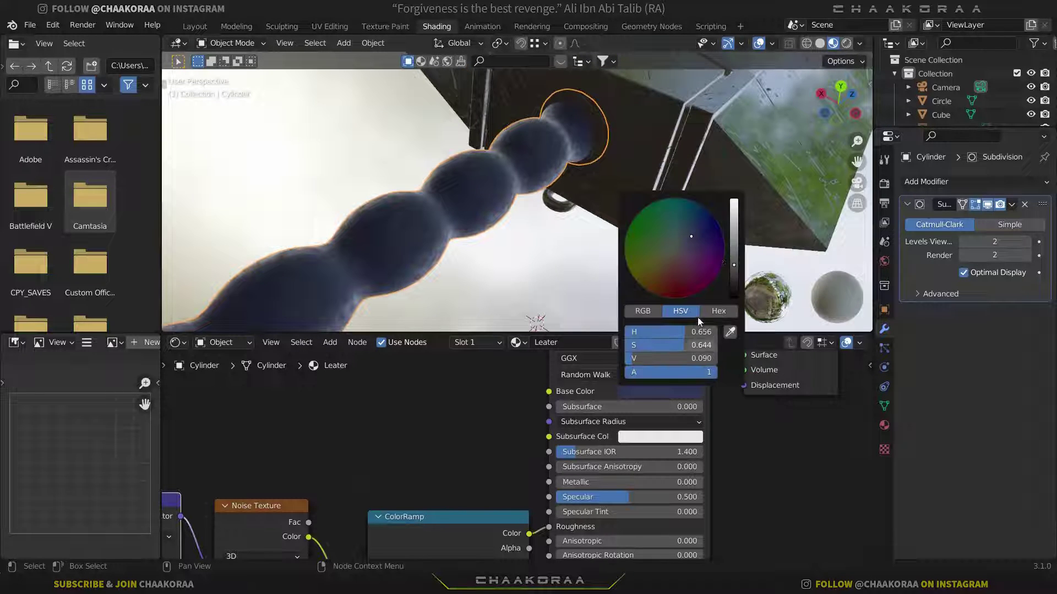
drag(734, 269, 734, 272)
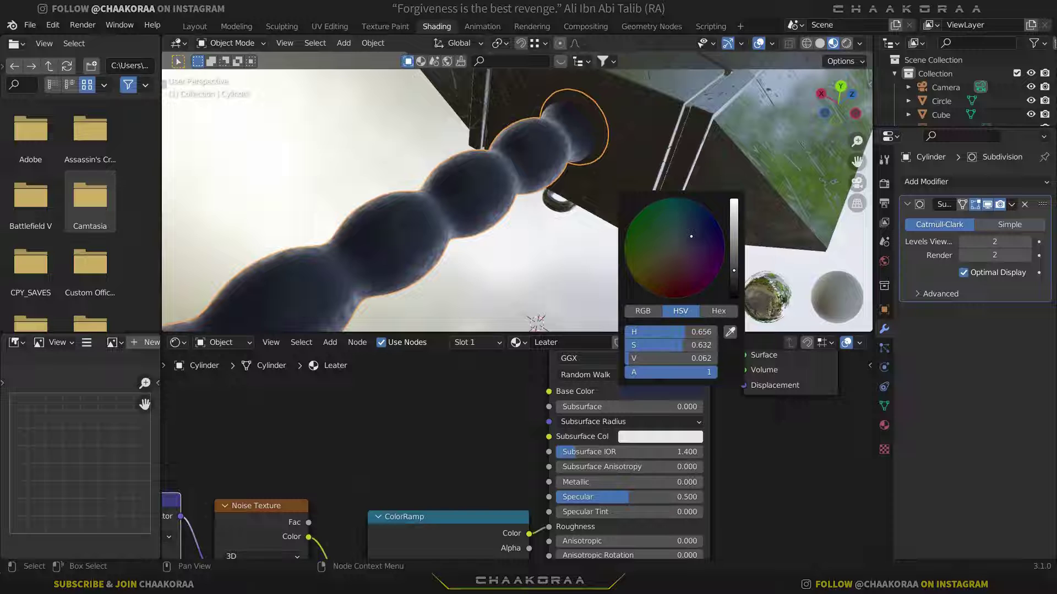
drag(695, 236, 699, 241)
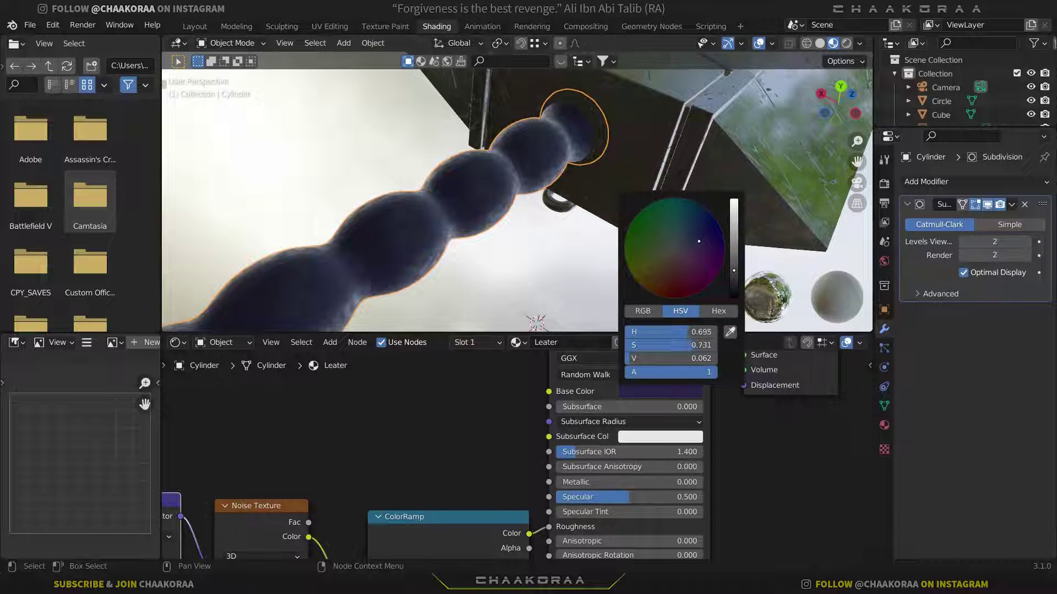
scroll(484, 236, down, 4)
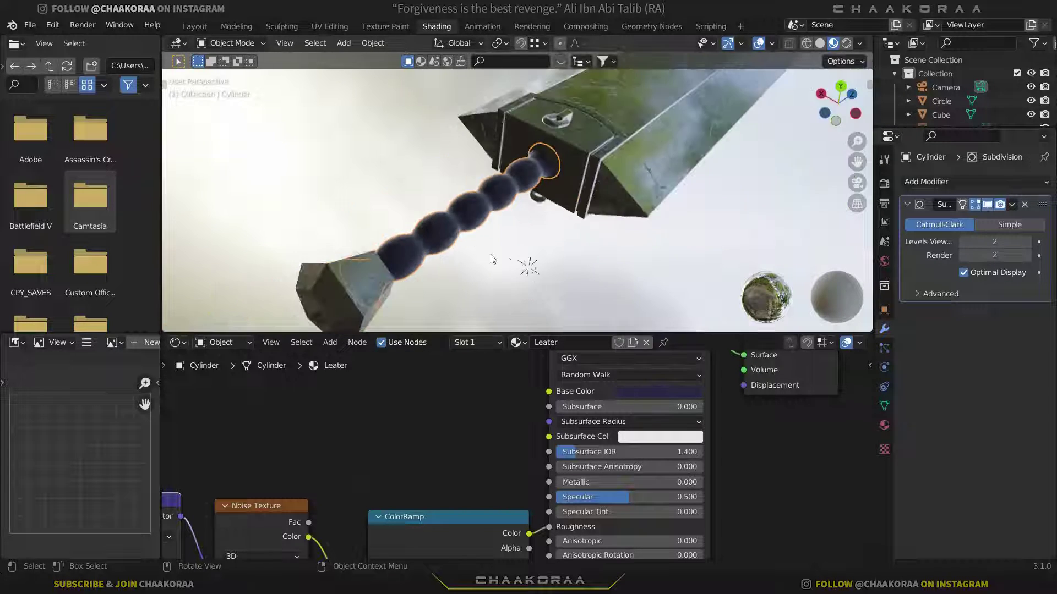
middle_drag(485, 237, 501, 247)
middle_drag(533, 282, 491, 228)
scroll(477, 232, up, 4)
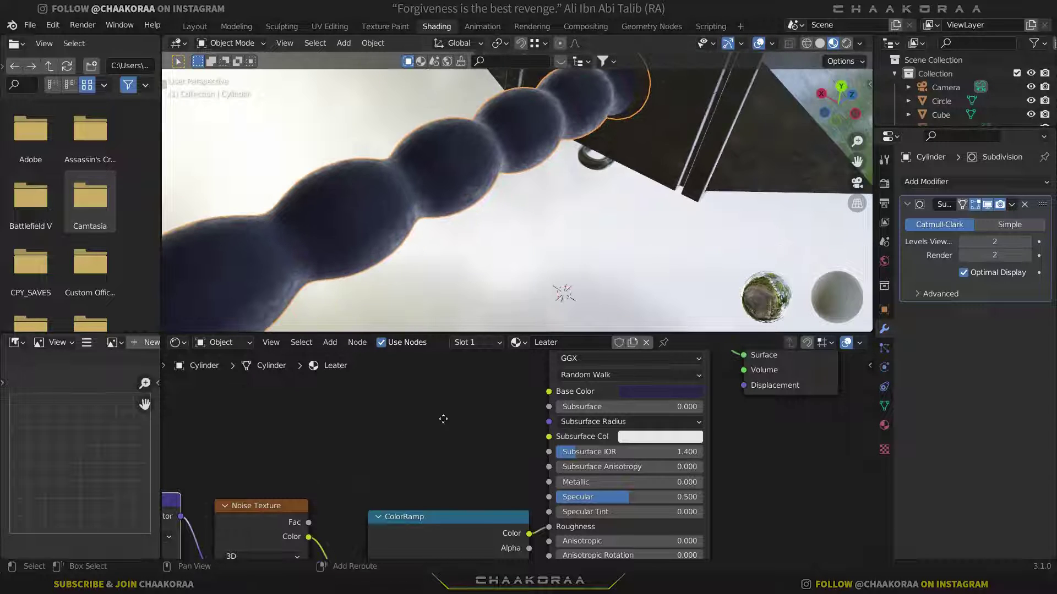
- Set the Noise Texture's Roughness to 0.533 in the Leater material
middle_drag(421, 431, 545, 392)
middle_drag(462, 208, 477, 203)
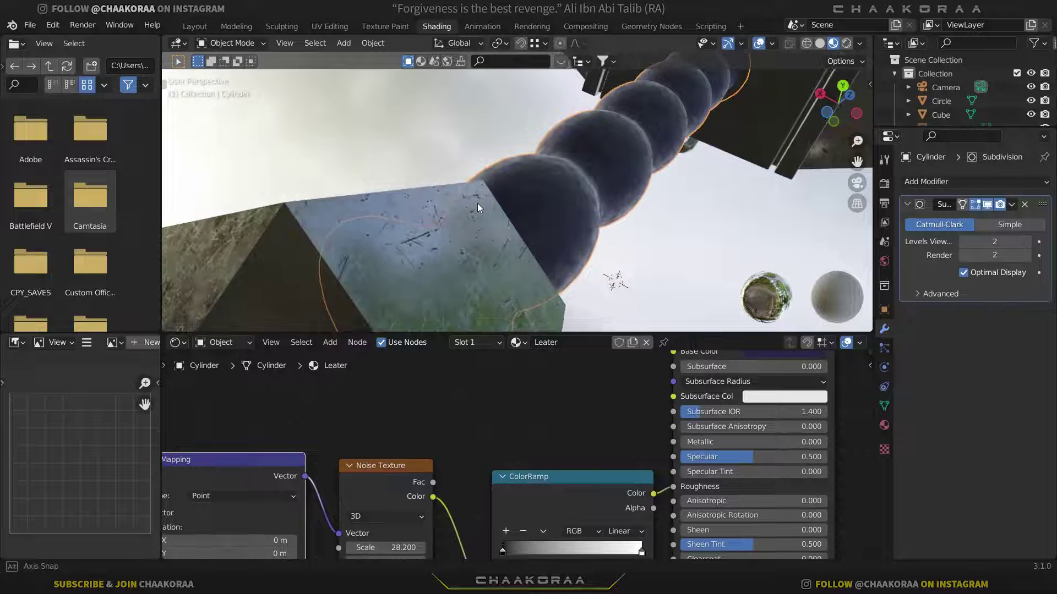
middle_drag(444, 530, 478, 452)
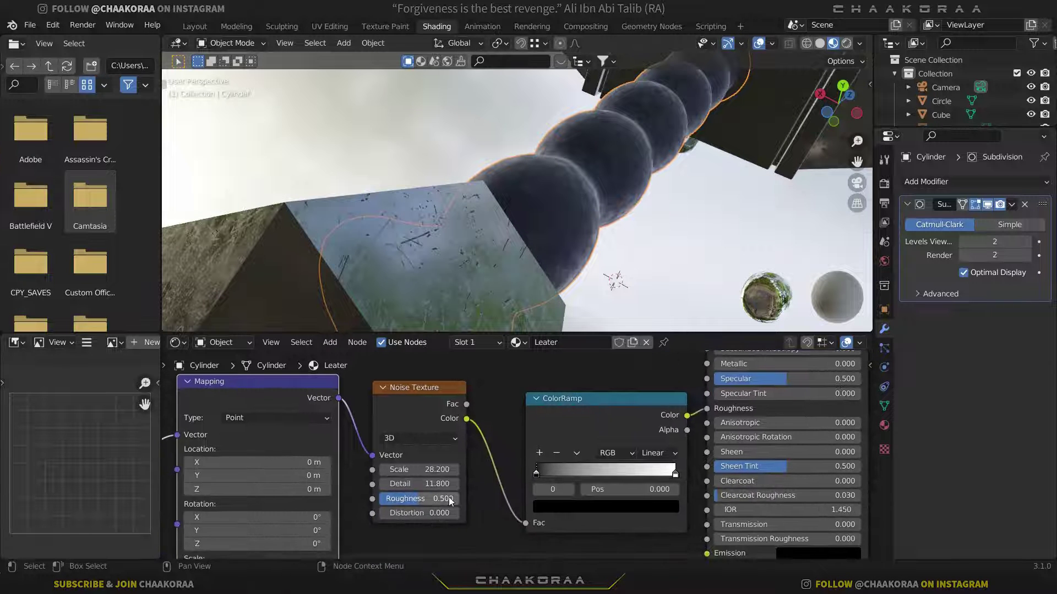
mouse_move(448, 497)
mouse_down()
mouse_move(468, 497)
mouse_move(405, 498)
mouse_up()
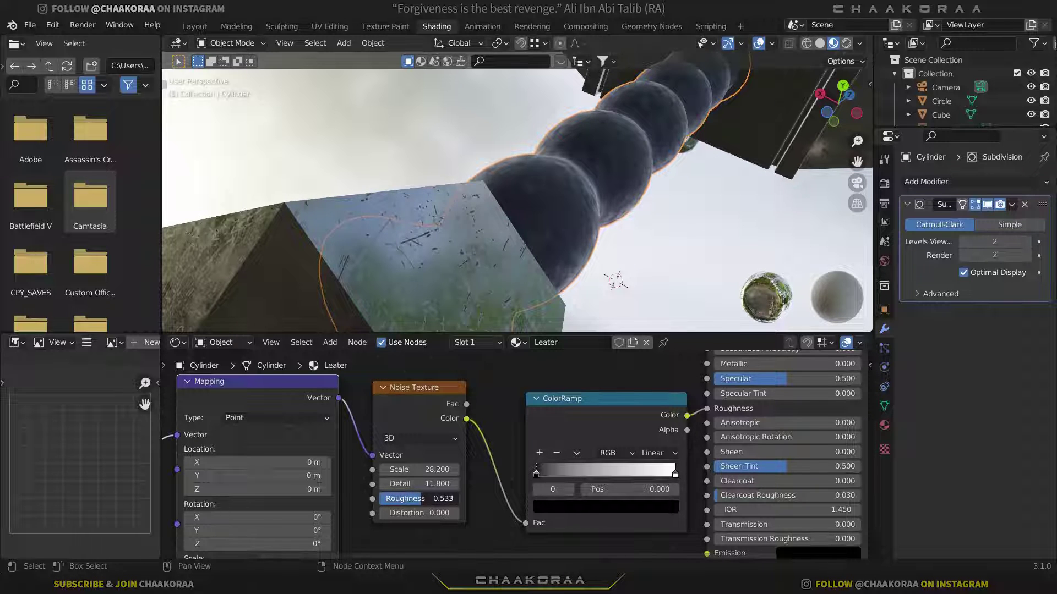
- Move the ColorRamp's black stop to position 0.204, keeping the white stop at the far end, and check the grip
middle_drag(623, 406, 577, 395)
drag(576, 395, 546, 394)
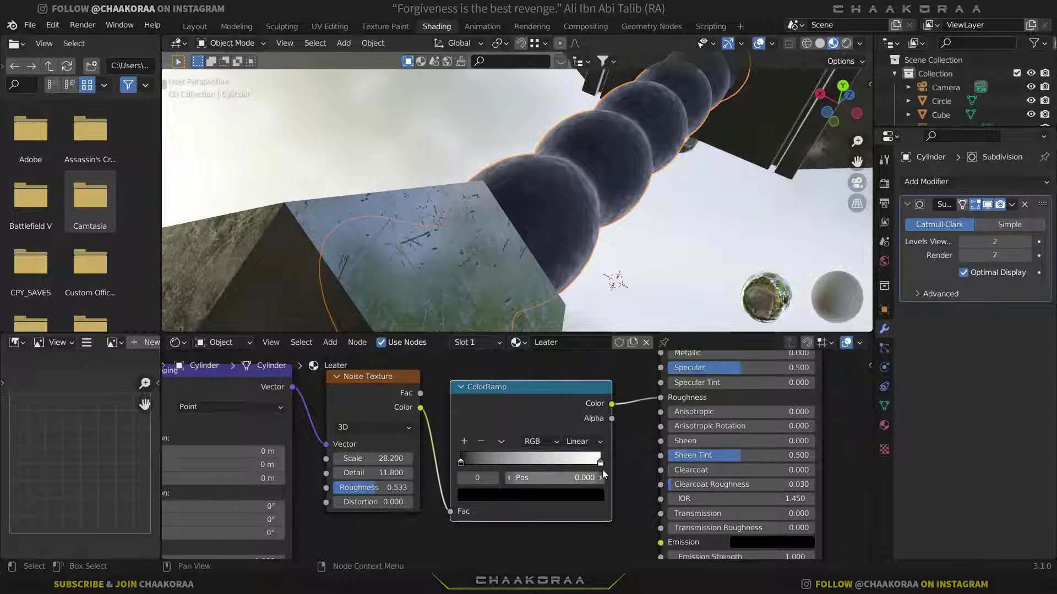
mouse_move(601, 464)
mouse_down()
mouse_move(576, 466)
mouse_move(602, 467)
mouse_up()
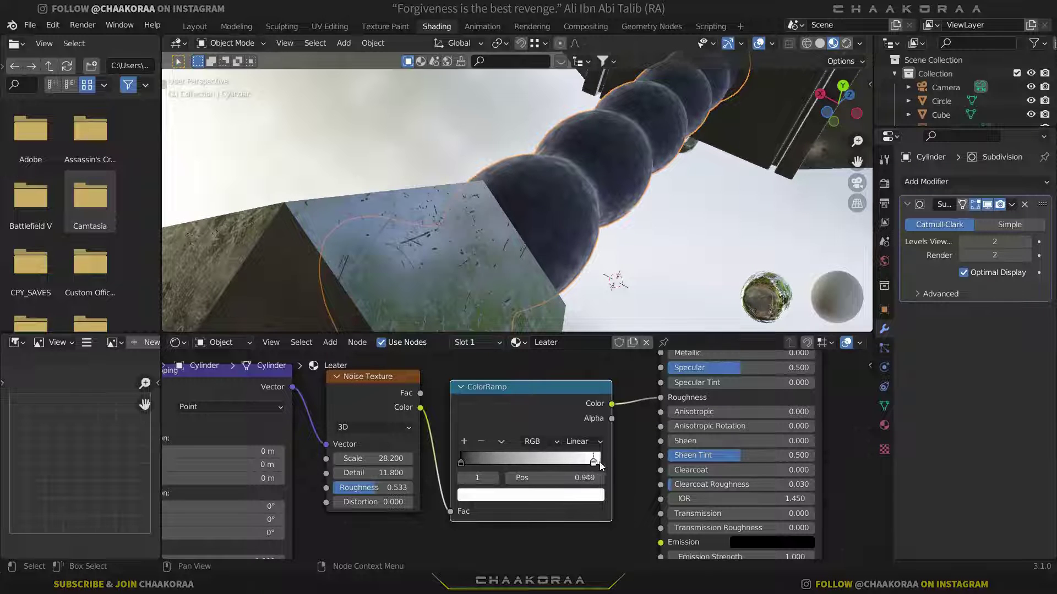
drag(461, 464, 490, 461)
scroll(608, 198, down, 3)
middle_drag(608, 198, 476, 186)
scroll(480, 187, up, 1)
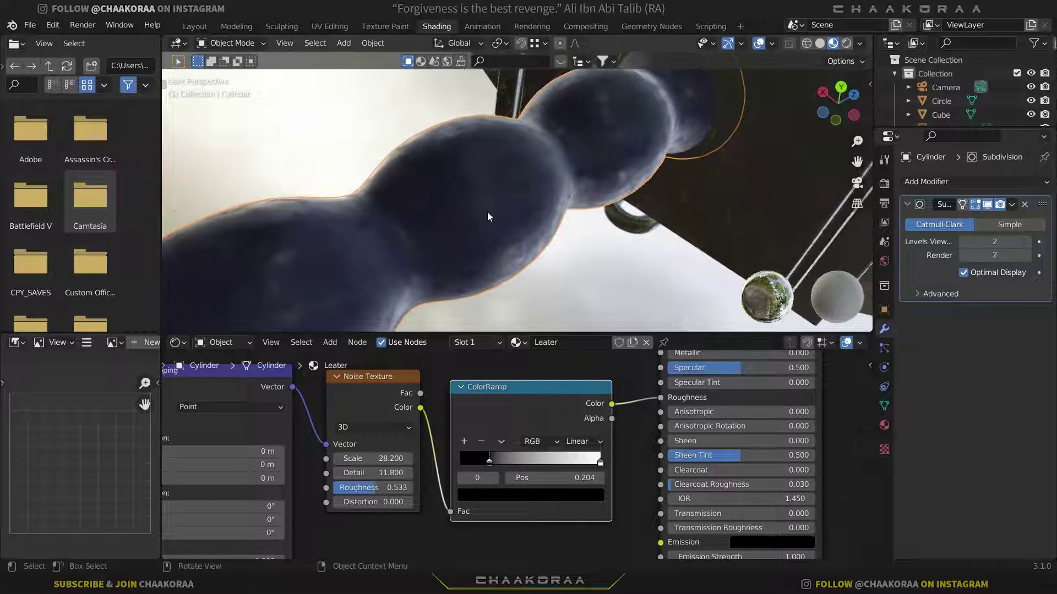
- Examine the grip's leather and the metal surfaces across the whole sword from several distances and angles
scroll(488, 219, down, 7)
middle_drag(489, 363, 630, 363)
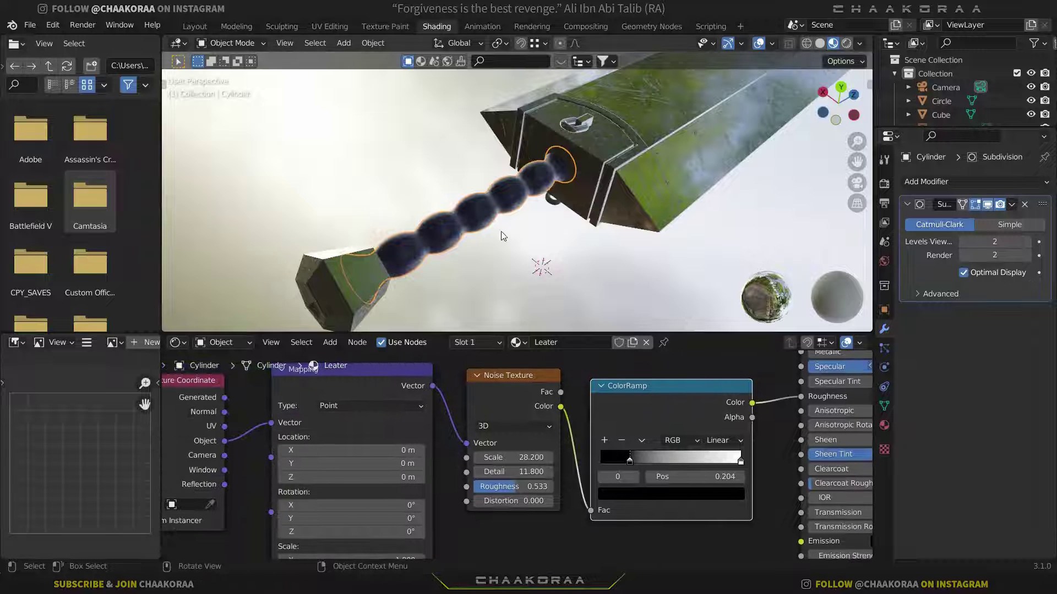
scroll(498, 220, down, 3)
scroll(497, 209, up, 5)
scroll(494, 203, down, 5)
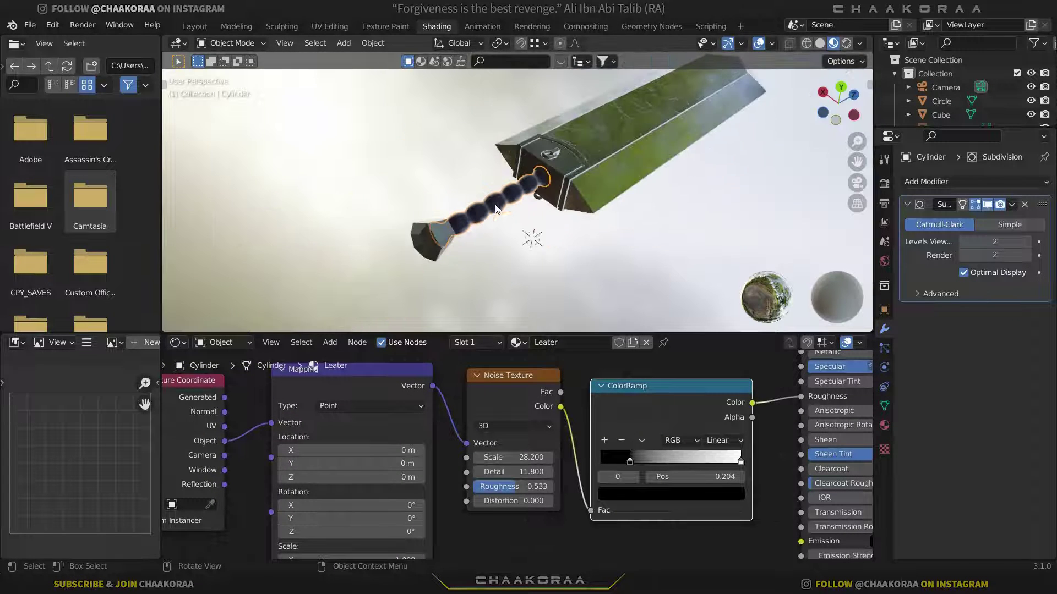
middle_drag(494, 204, 580, 236)
scroll(493, 259, up, 3)
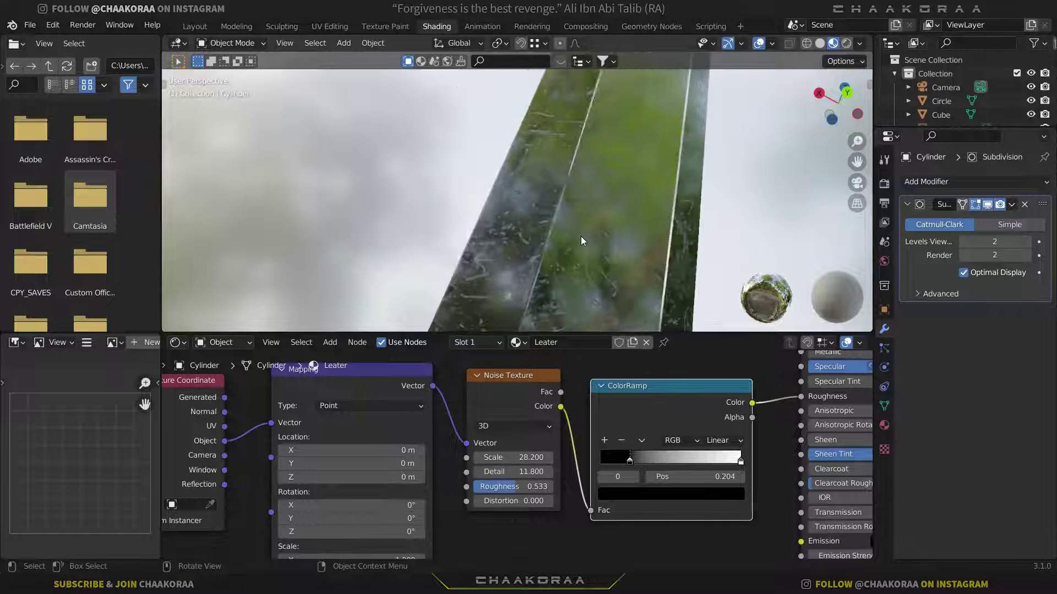
scroll(581, 247, up, 2)
middle_drag(585, 294, 558, 220)
scroll(598, 203, down, 3)
scroll(598, 207, down, 2)
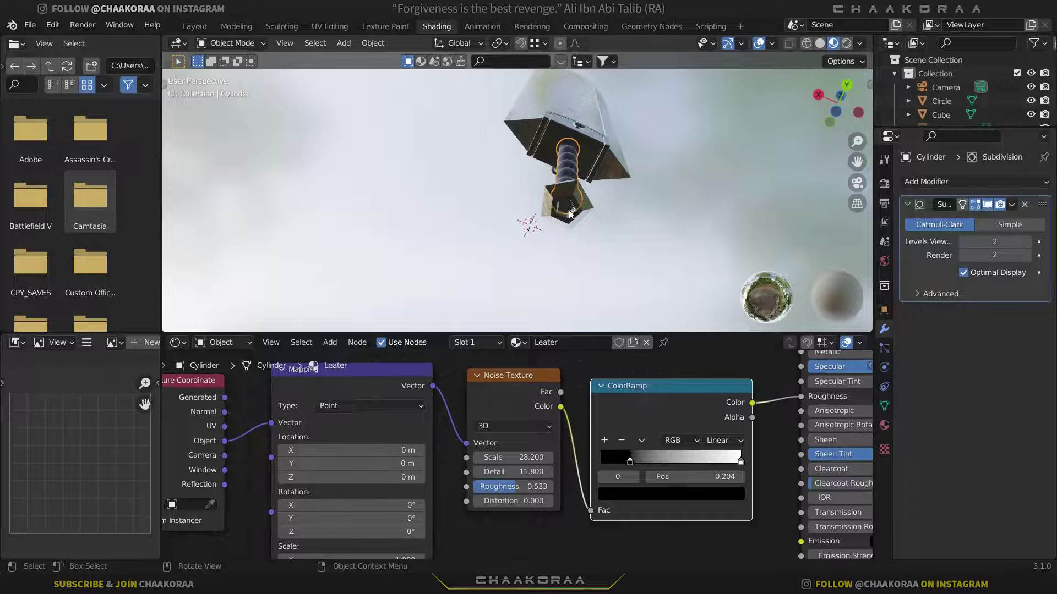
- Put the blade object Cube into Edit Mode and deselect all of its faces
click(569, 213)
scroll(573, 206, up, 2)
middle_drag(642, 224, 492, 179)
click(498, 179)
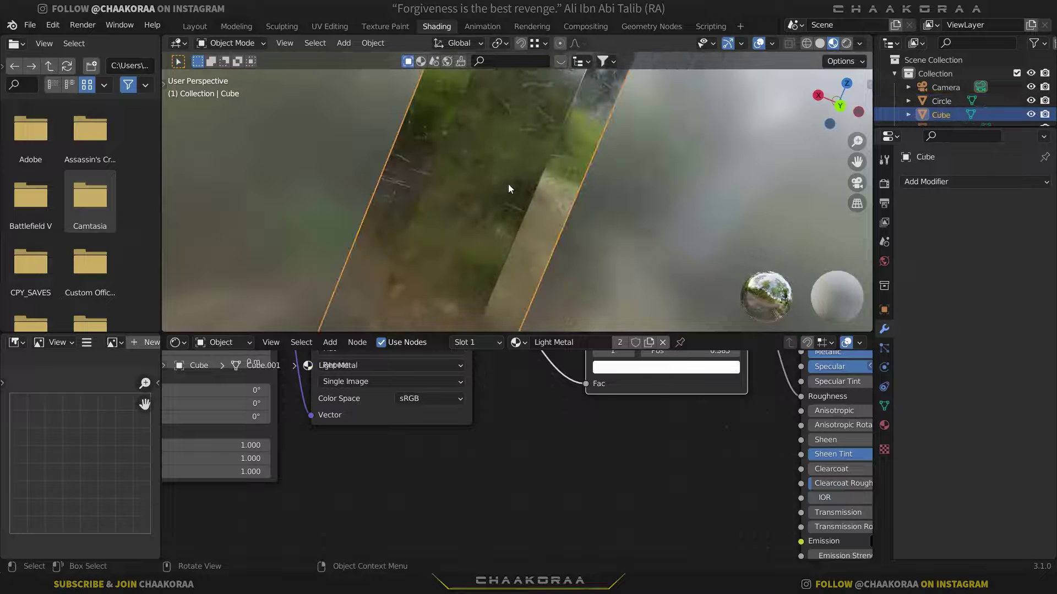
key(Tab)
scroll(519, 168, down, 2)
scroll(519, 168, up, 8)
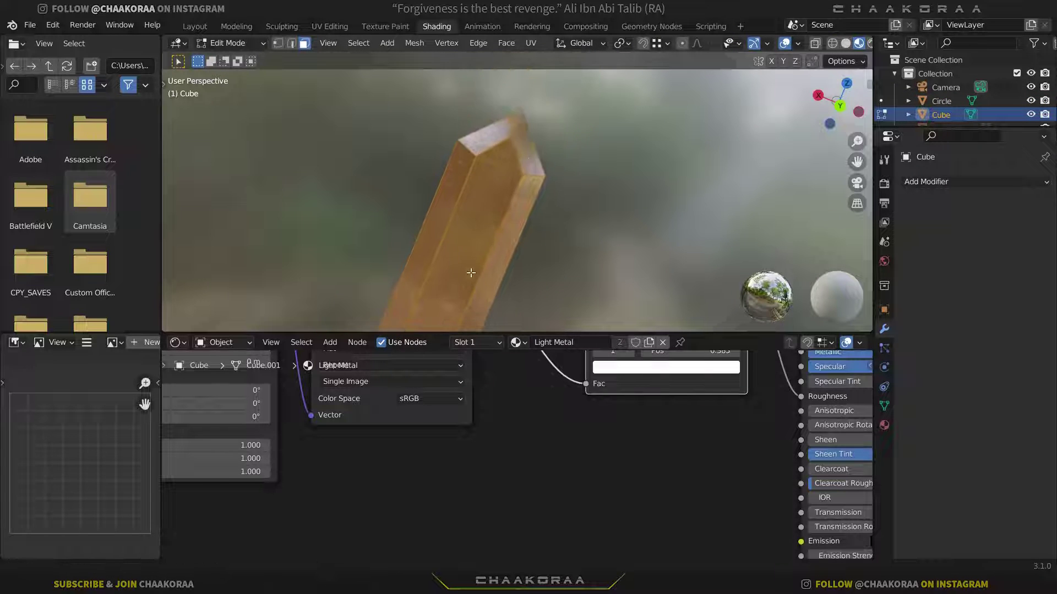
scroll(495, 176, up, 2)
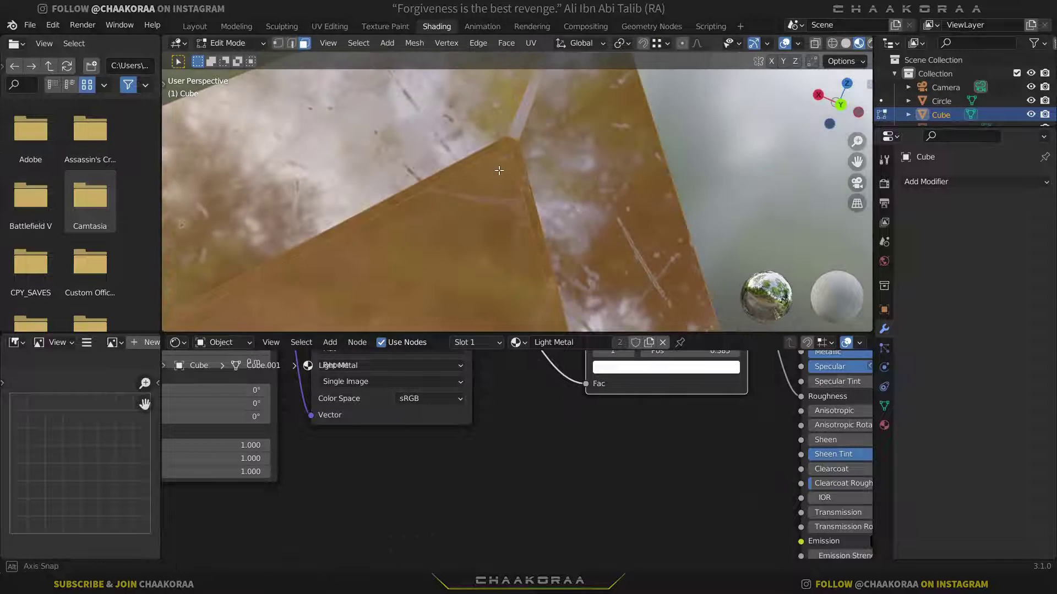
key(alt+a)
- Select the thin bevel faces that outline the flat face at the blade's tip
alt+click(512, 144)
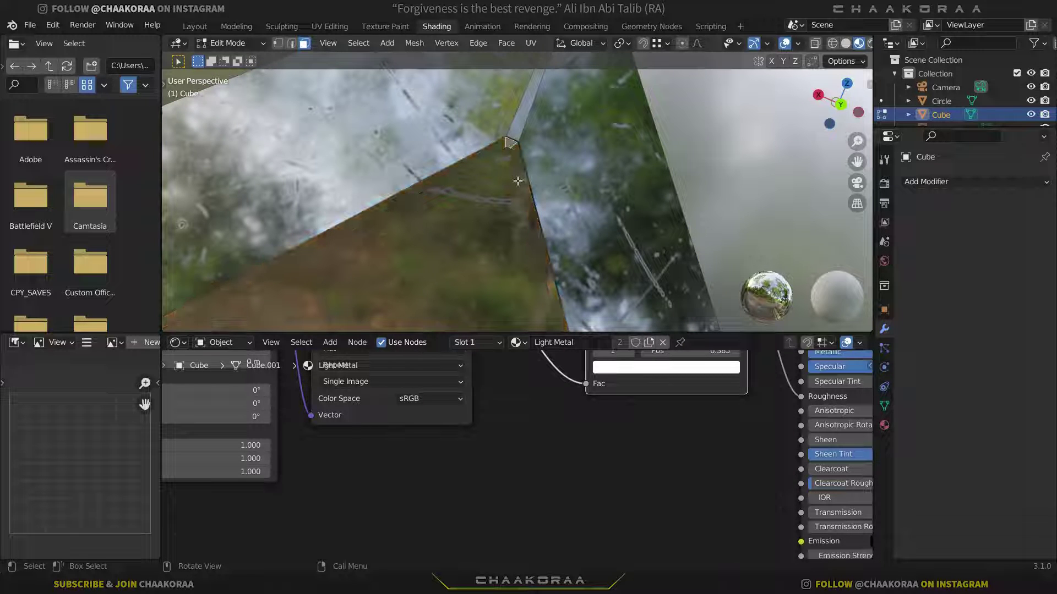
alt+click(514, 145)
scroll(495, 255, down, 9)
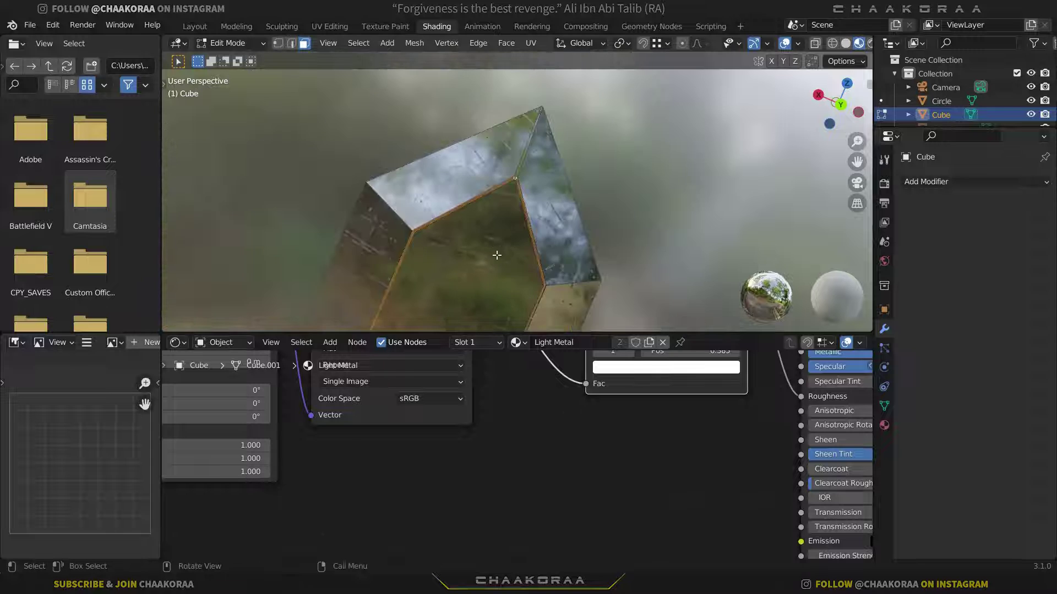
shift+middle_drag(495, 255, 591, 187)
scroll(614, 142, up, 3)
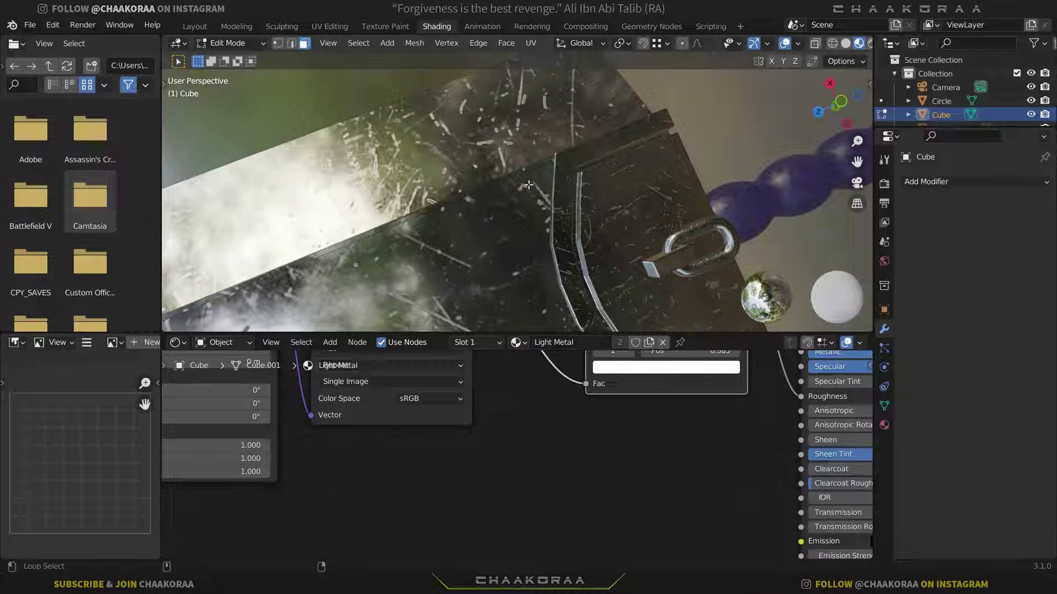
alt+click(542, 164)
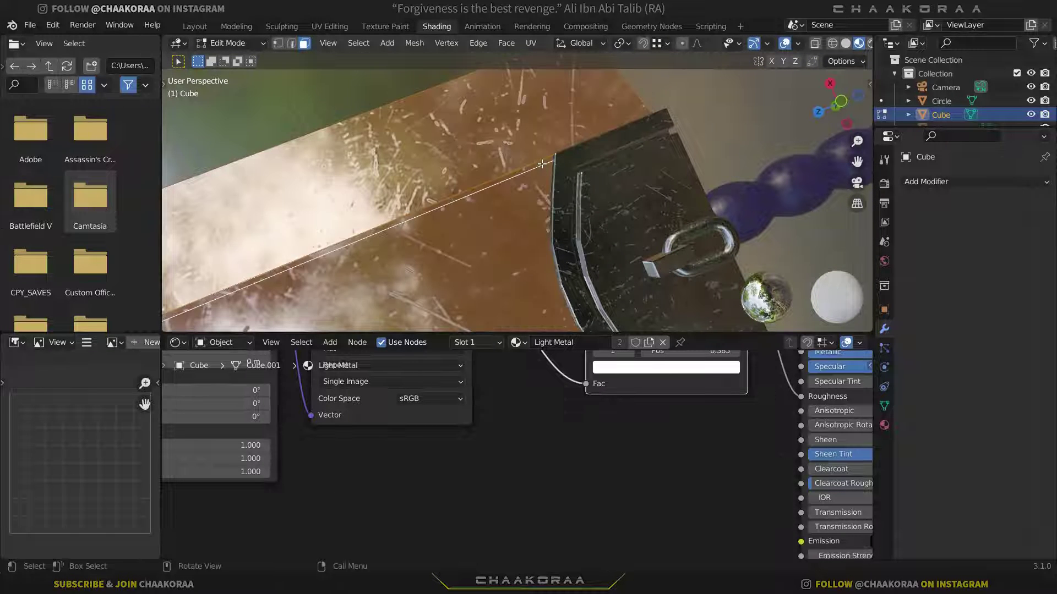
key(ctrl+z)
scroll(548, 153, up, 3)
alt+click(548, 153)
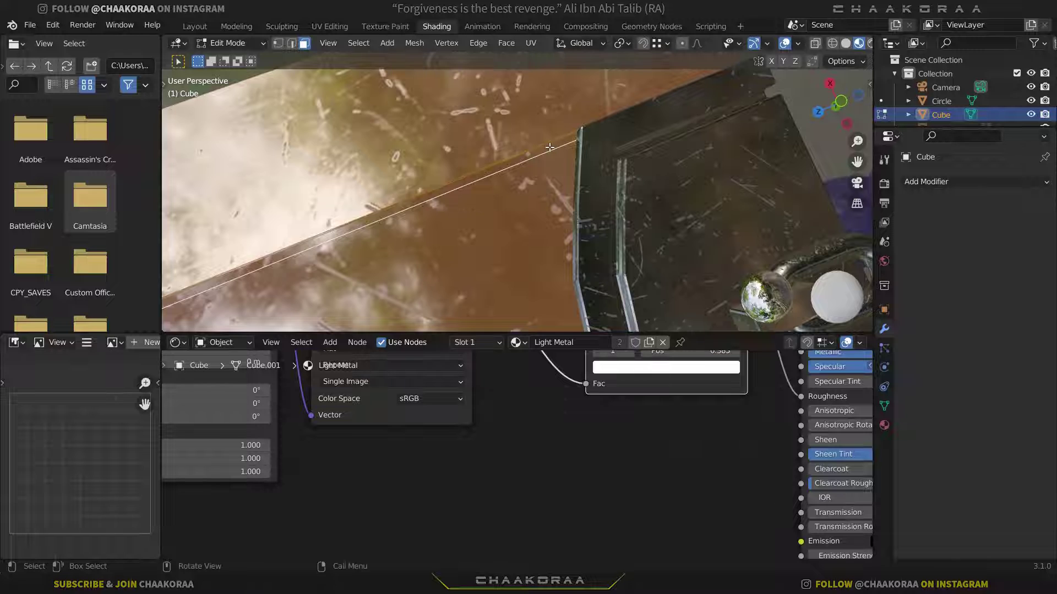
scroll(351, 248, down, 4)
key(ctrl+z)
scroll(351, 247, down, 4)
- Isolate the blade object Cube in local view and reopen it in Edit Mode facing its dark end face
middle_drag(351, 247, 542, 174)
alt+click(603, 176)
key(Tab)
key(slash)
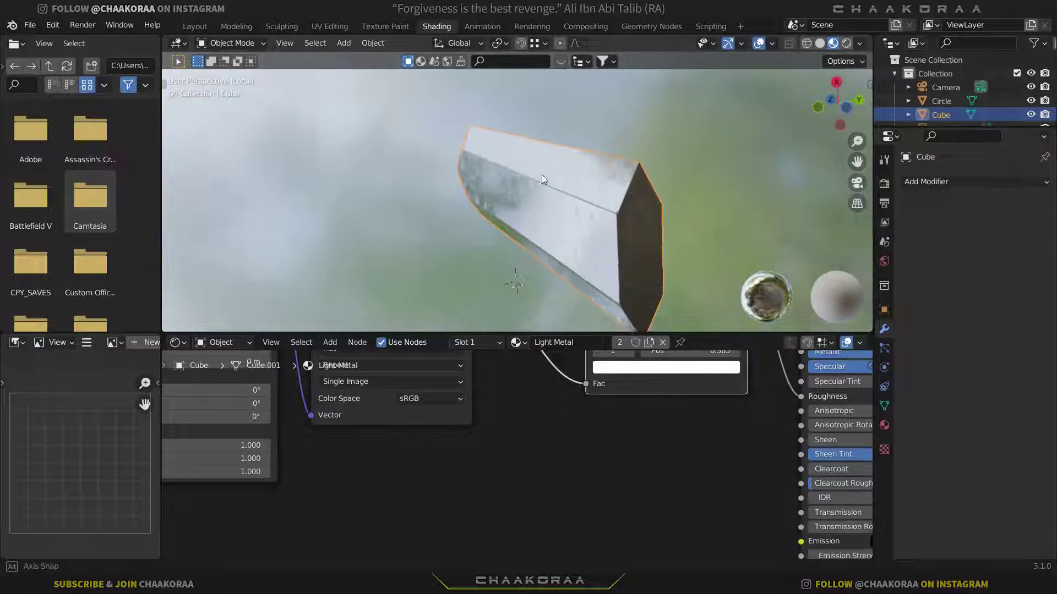
key(Tab)
middle_drag(655, 219, 543, 155)
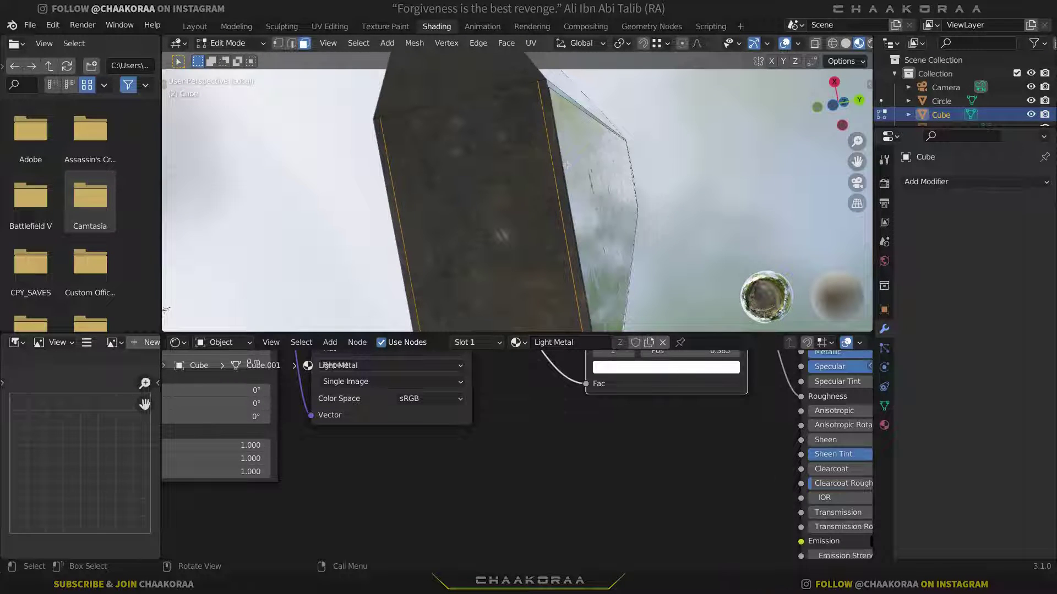
- Deselect the stray edges along the sides and corners of the blade's dark end face in edge select mode
key(2)
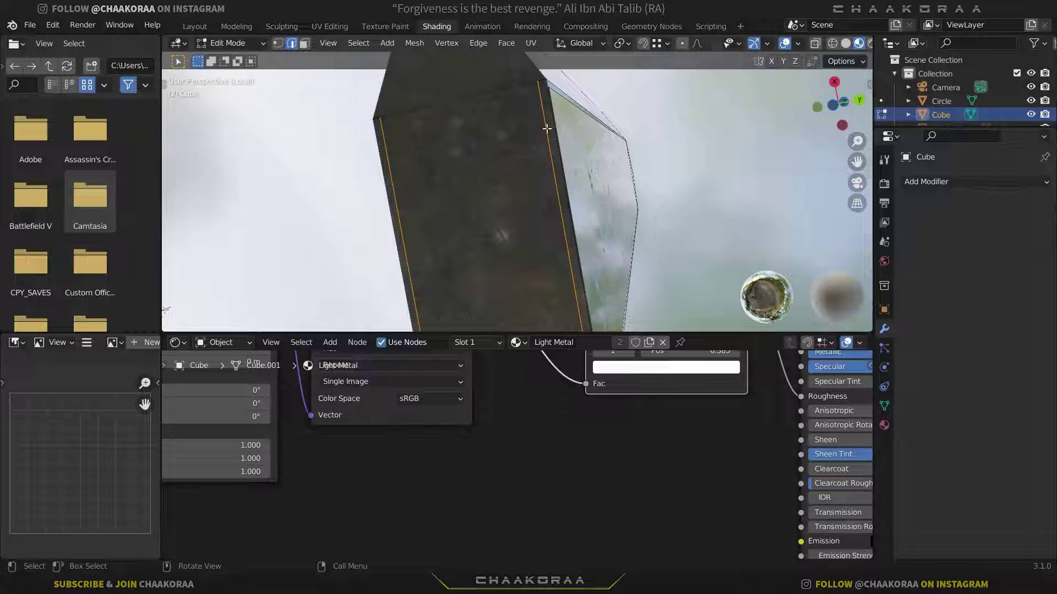
key(ctrl+z)
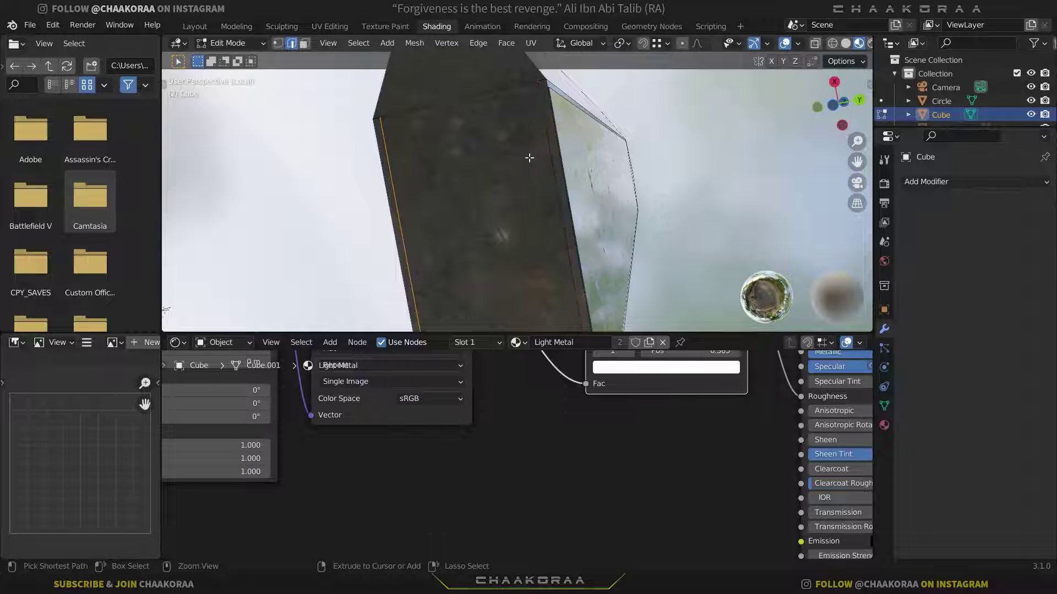
ctrl+drag(431, 172, 391, 209)
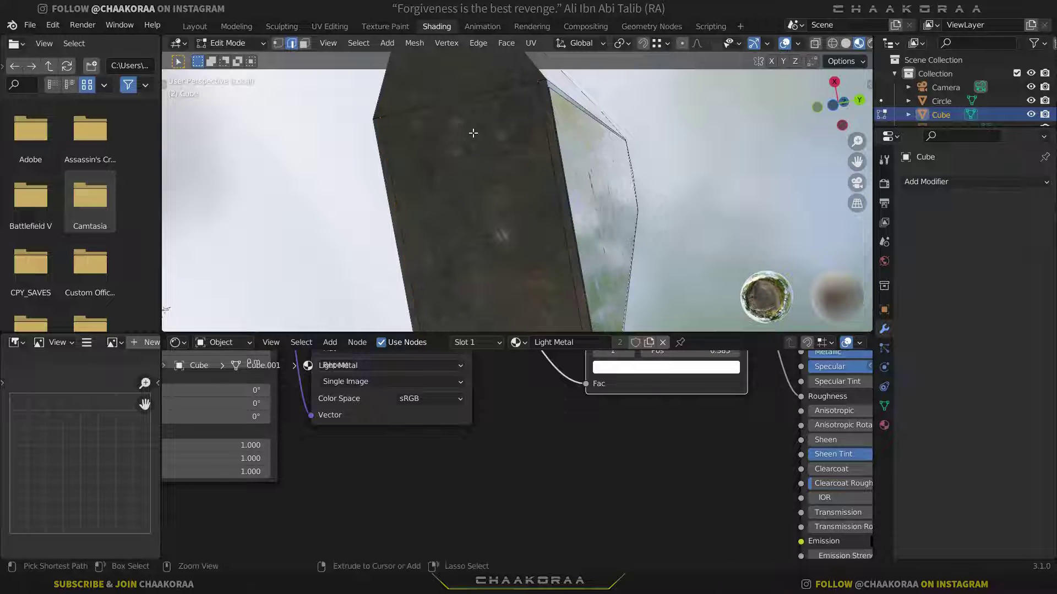
middle_drag(502, 118, 505, 124)
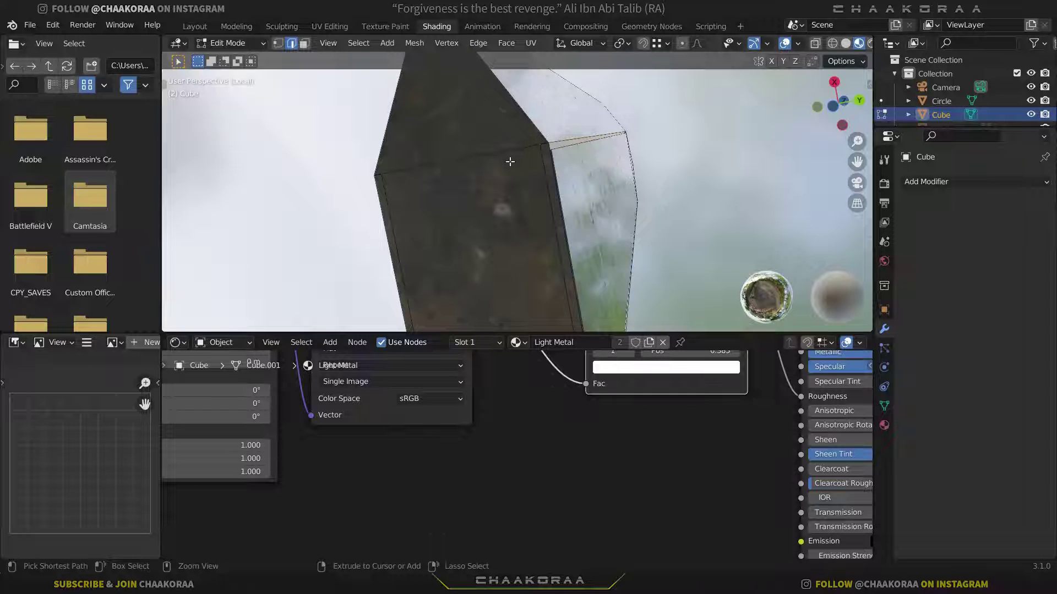
middle_drag(469, 155, 474, 151)
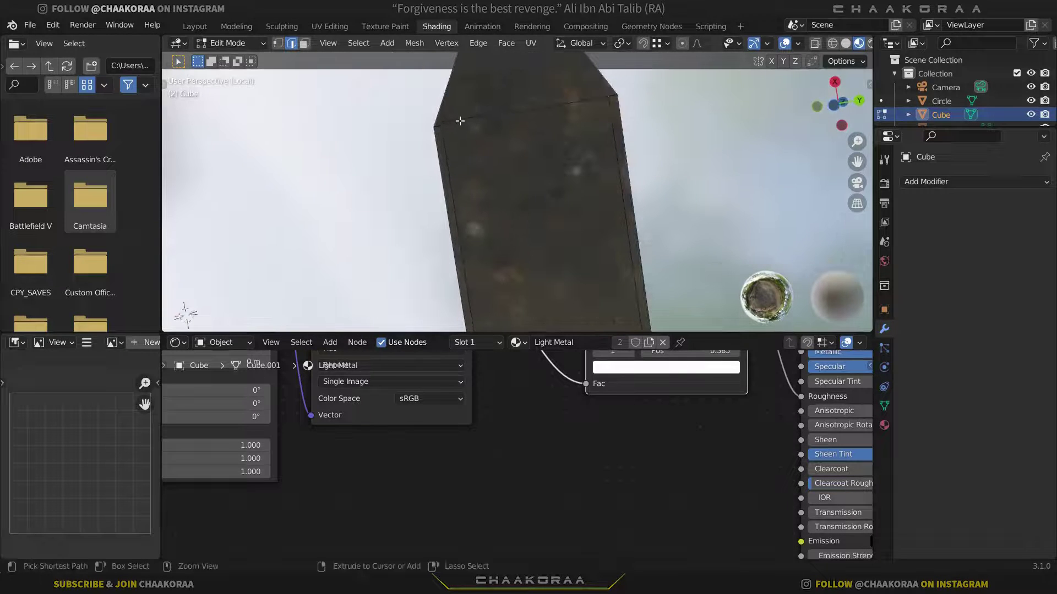
ctrl+drag(458, 119, 440, 130)
middle_drag(500, 205, 502, 141)
- Deselect the stray vertices at the end face's corners in vertex select mode, keeping only the blade's bevel strips selected
key(1)
ctrl+drag(648, 190, 619, 208)
ctrl+drag(492, 211, 474, 228)
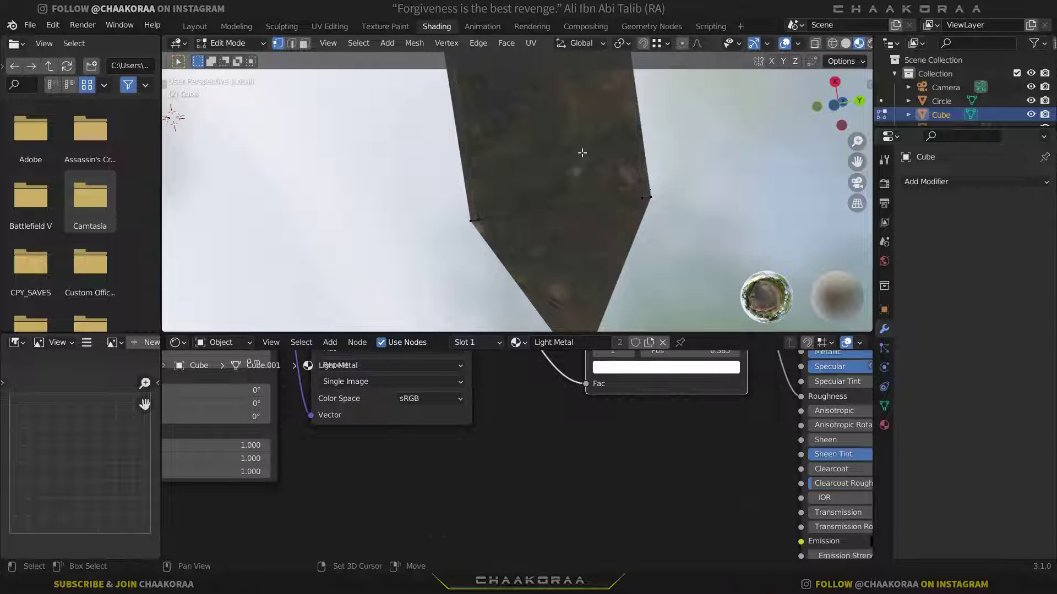
middle_drag(516, 200, 553, 119)
ctrl+click(553, 119)
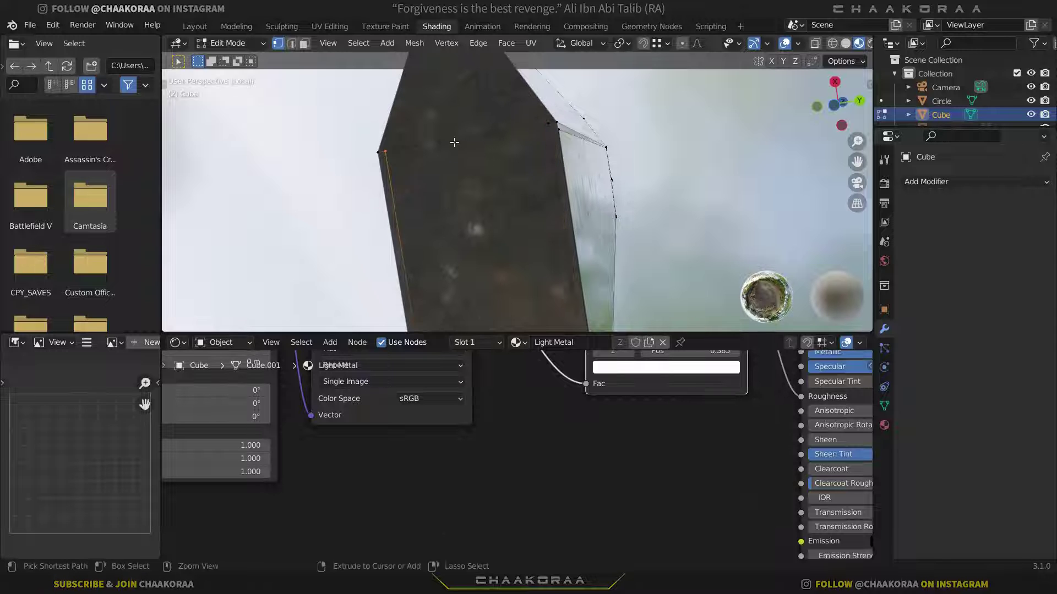
key(b)
ctrl+drag(397, 165, 398, 166)
middle_drag(572, 166, 495, 182)
key(3)
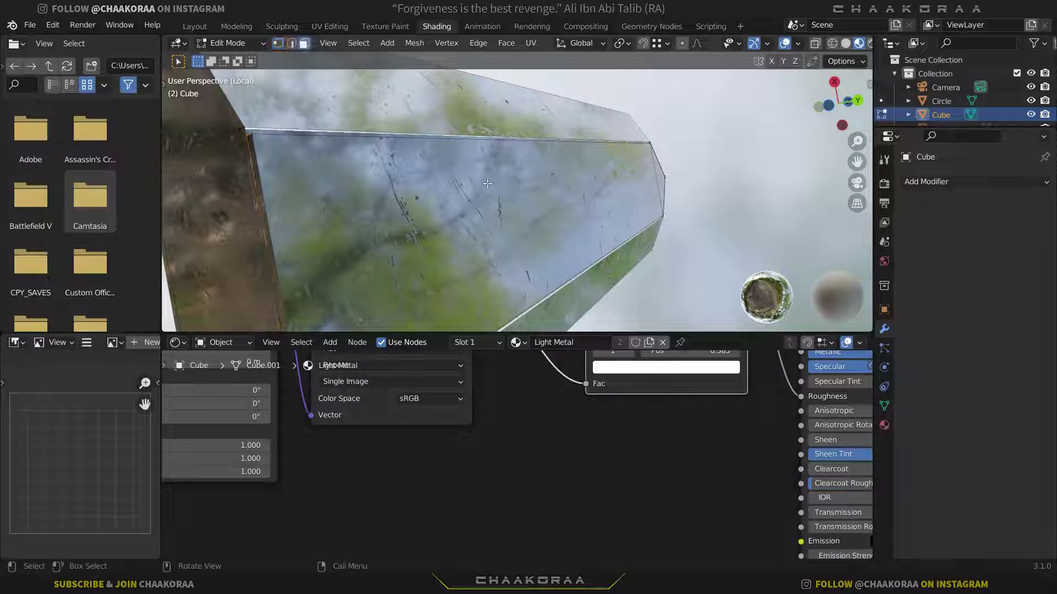
middle_drag(428, 196, 396, 174)
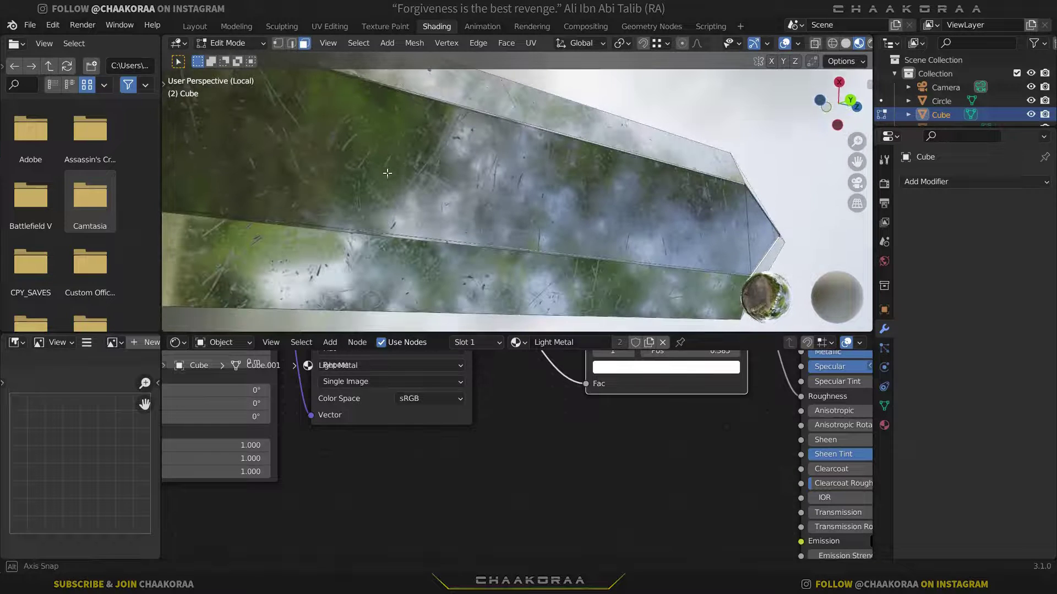
key(1)
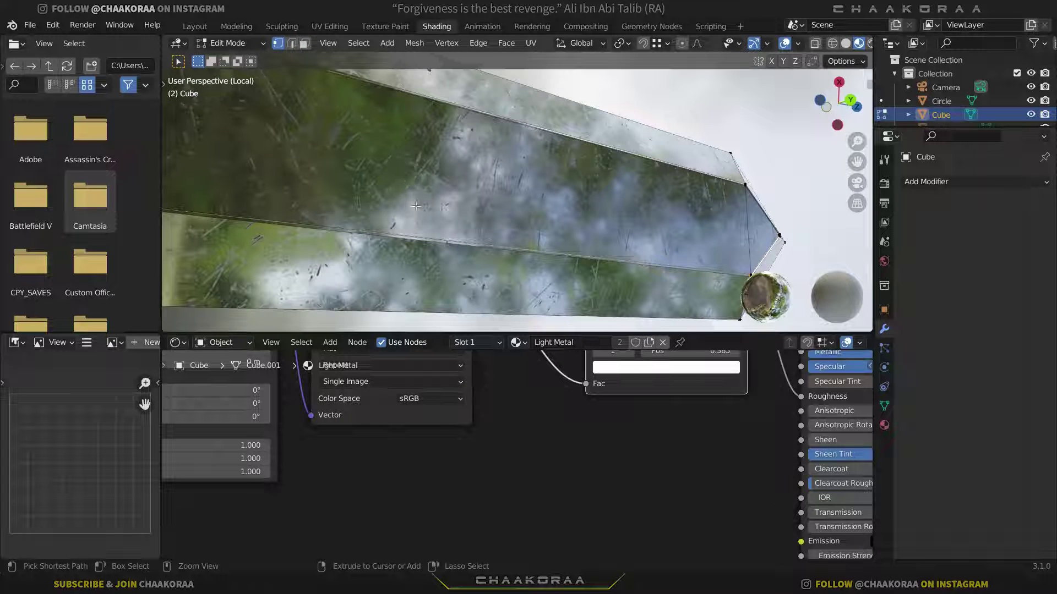
middle_drag(415, 206, 407, 163)
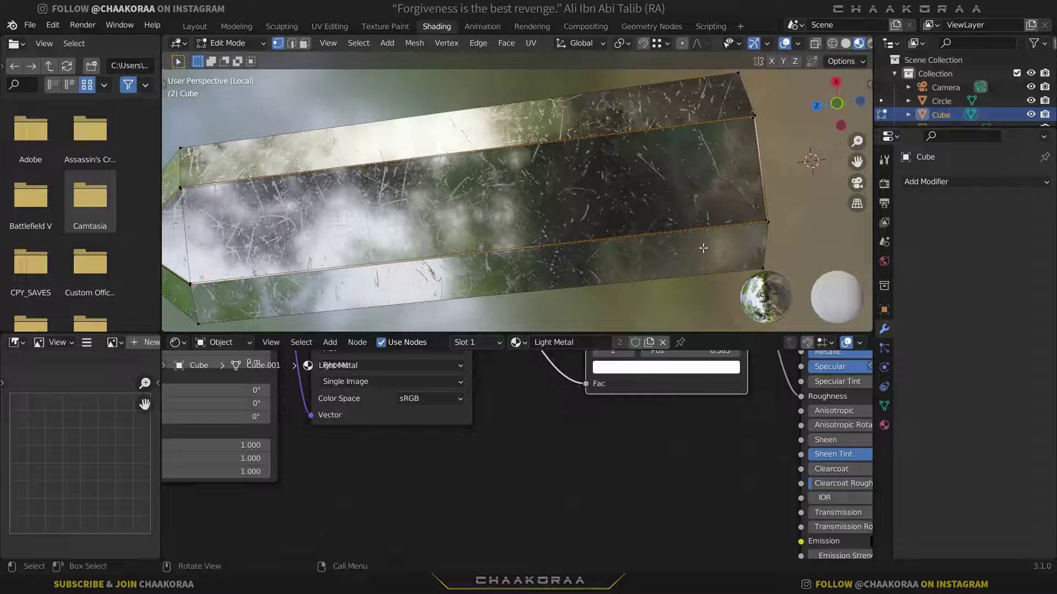
- Add a second material slot with a new material to the blade and assign it to the selected bevel faces
click(885, 428)
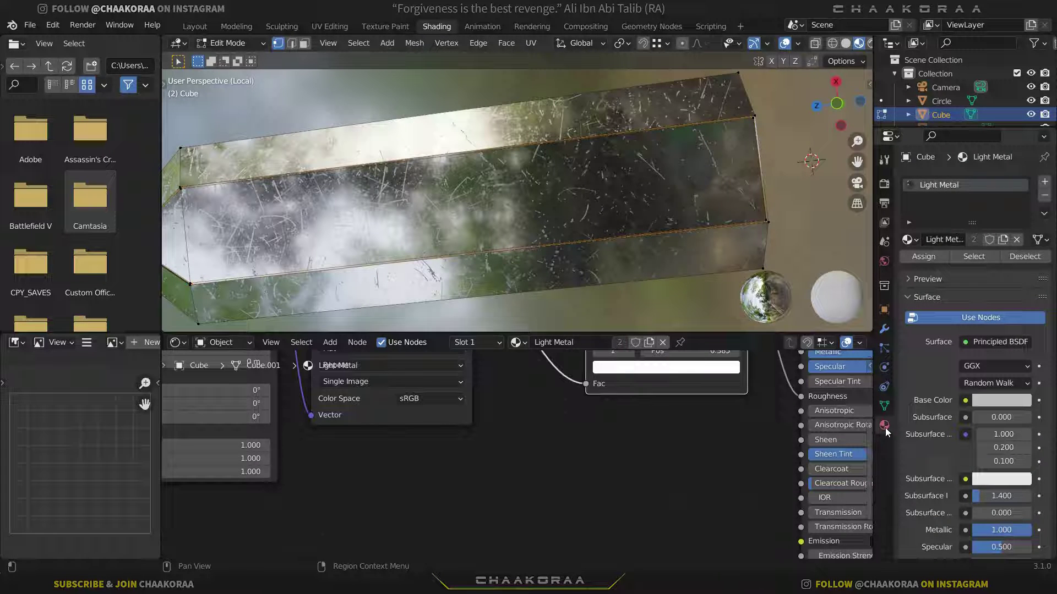
click(1045, 184)
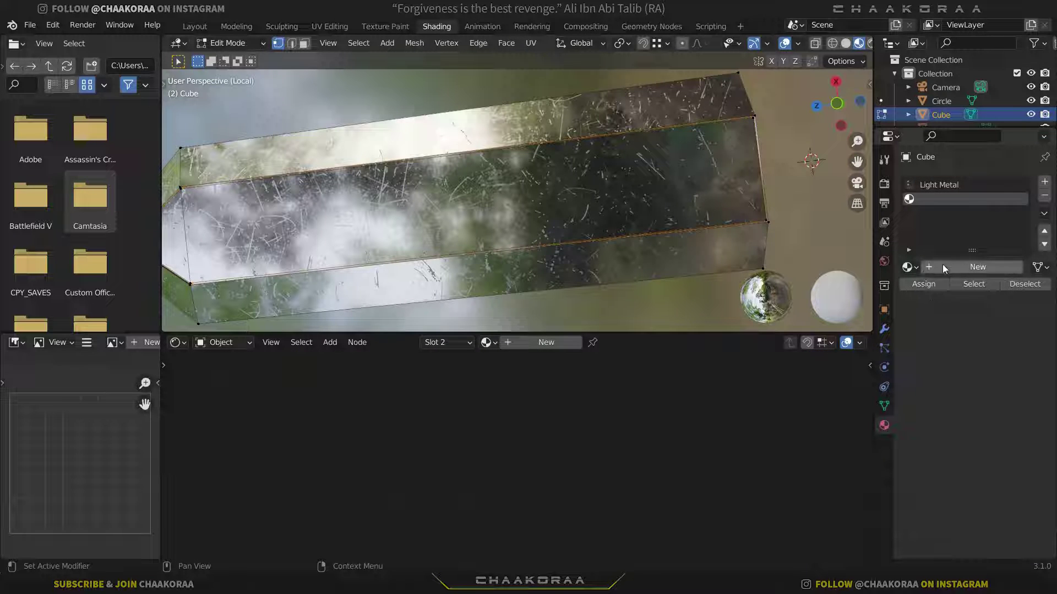
click(963, 269)
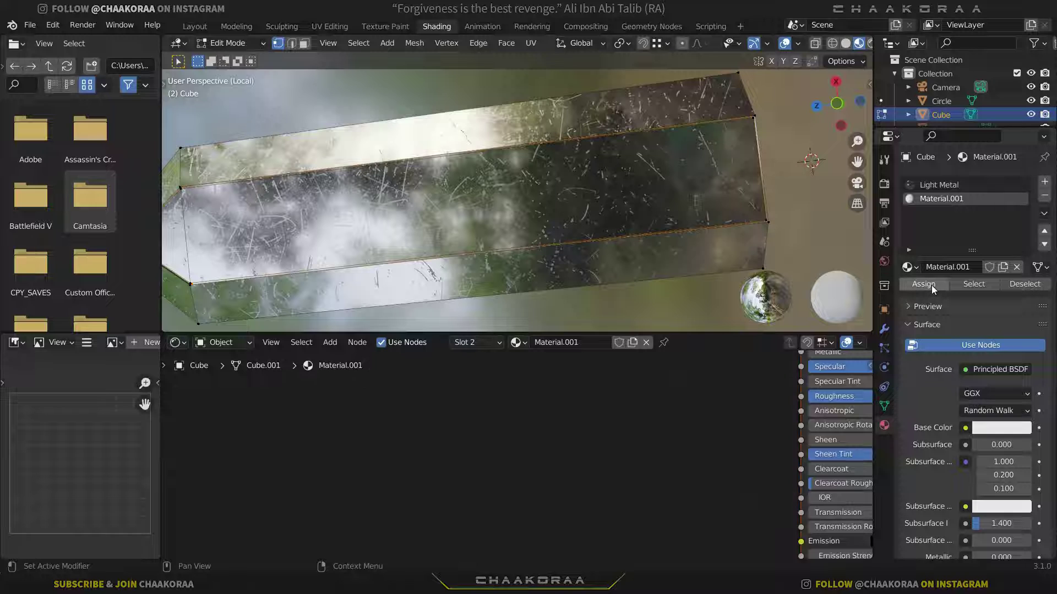
click(931, 285)
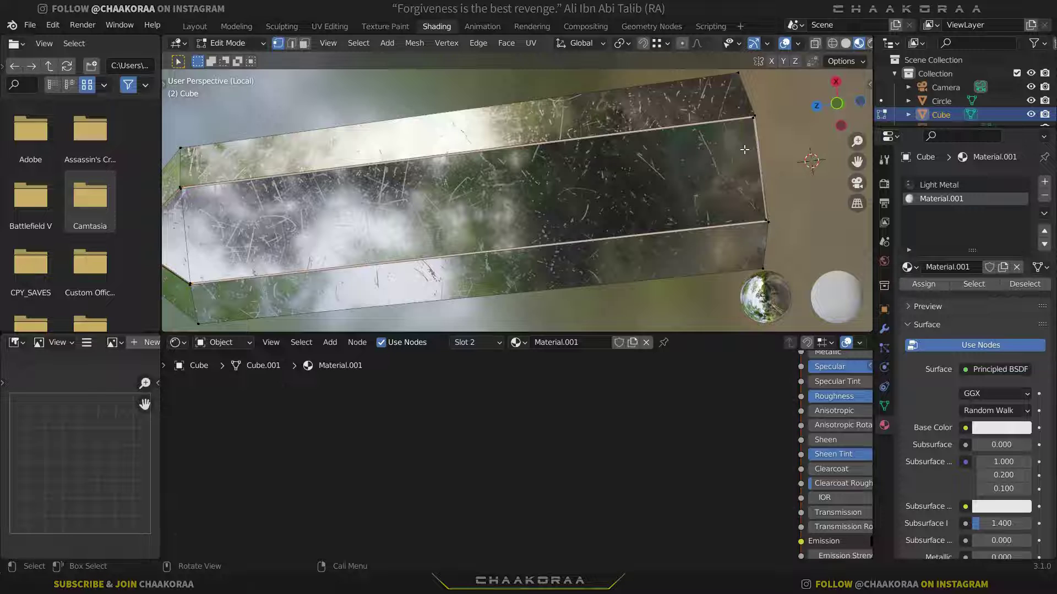
- Return the blade to Object Mode and leave local view to bring back the rest of the sword
key(Tab)
middle_drag(655, 162, 434, 217)
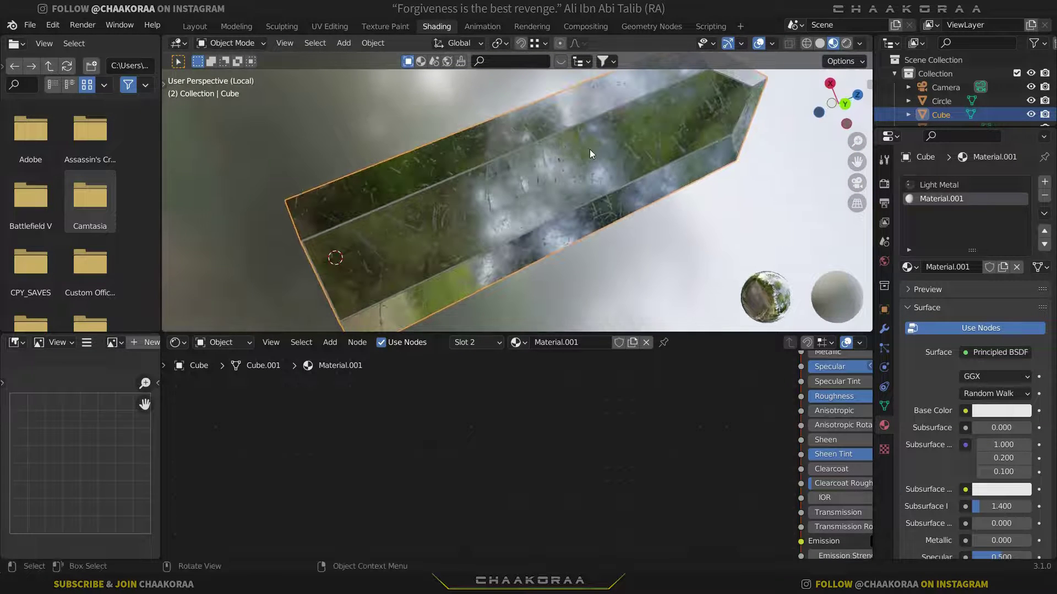
key(KP_Divide)
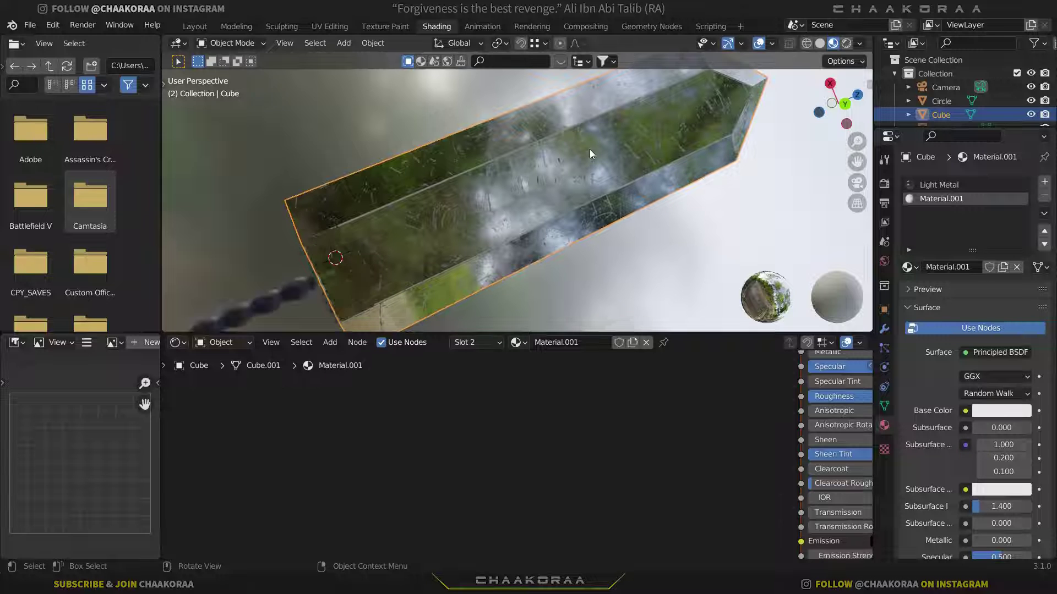
- Rename the blade's new bevel material as Light
middle_drag(589, 150, 480, 194)
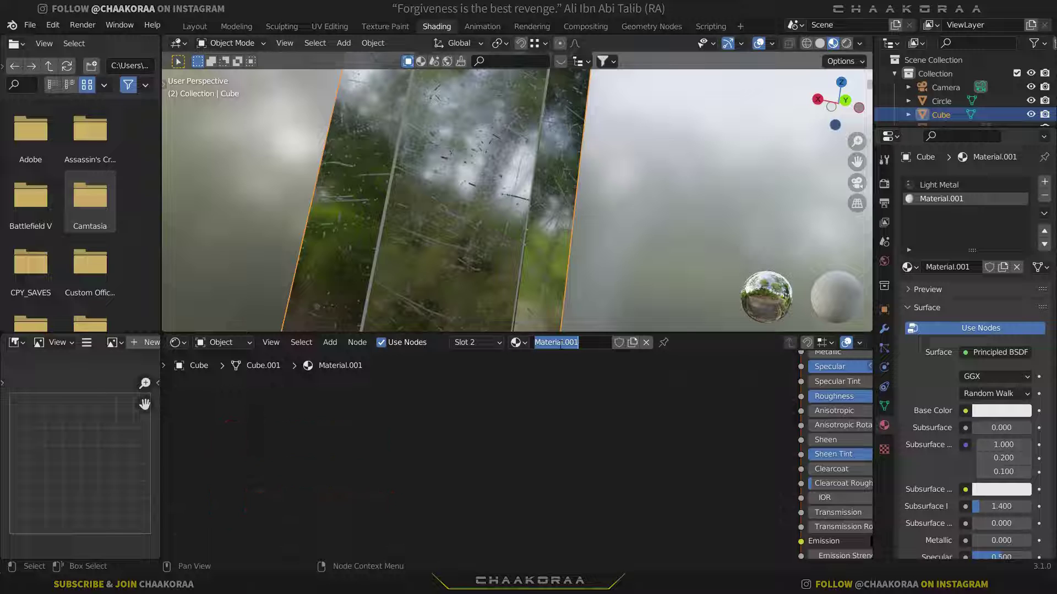
text(Light)
key(Return)
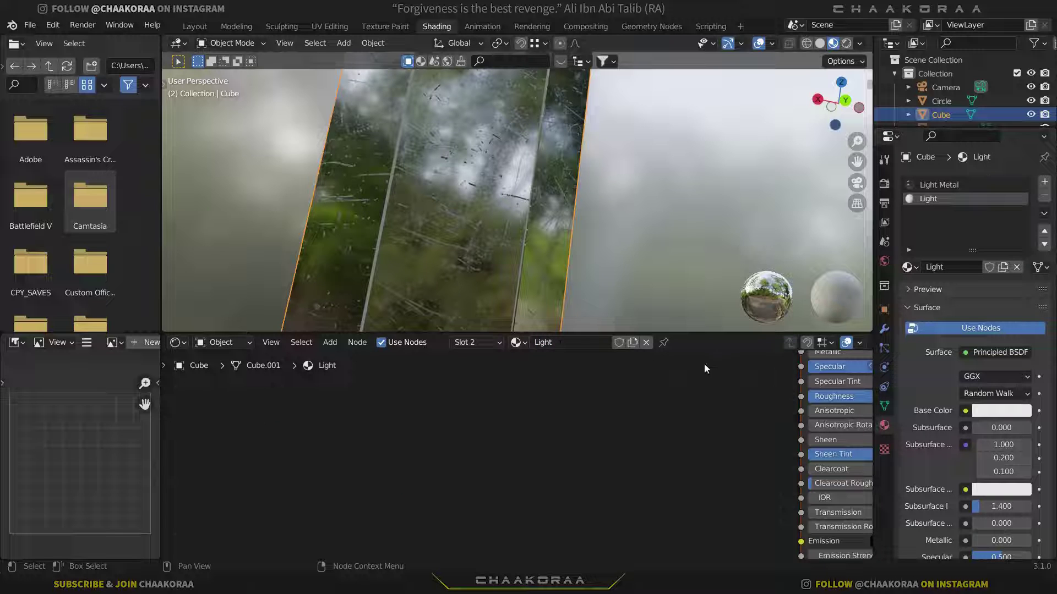
- Replace the Light material's Principled BSDF with an Emission shader connected to the Material Output's Surface input
middle_drag(704, 369, 406, 526)
scroll(540, 454, down, 3)
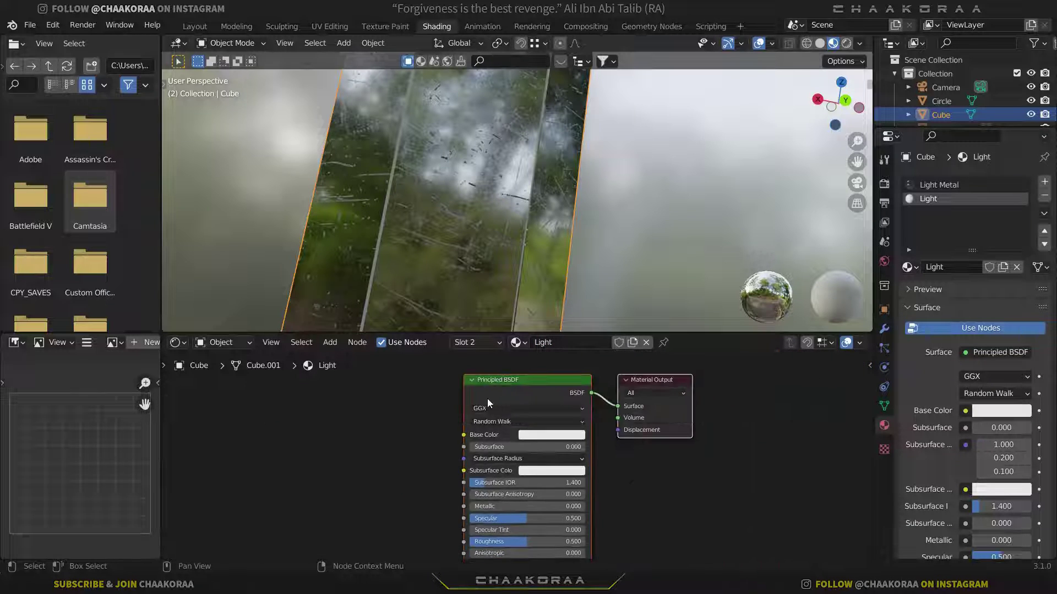
click(549, 380)
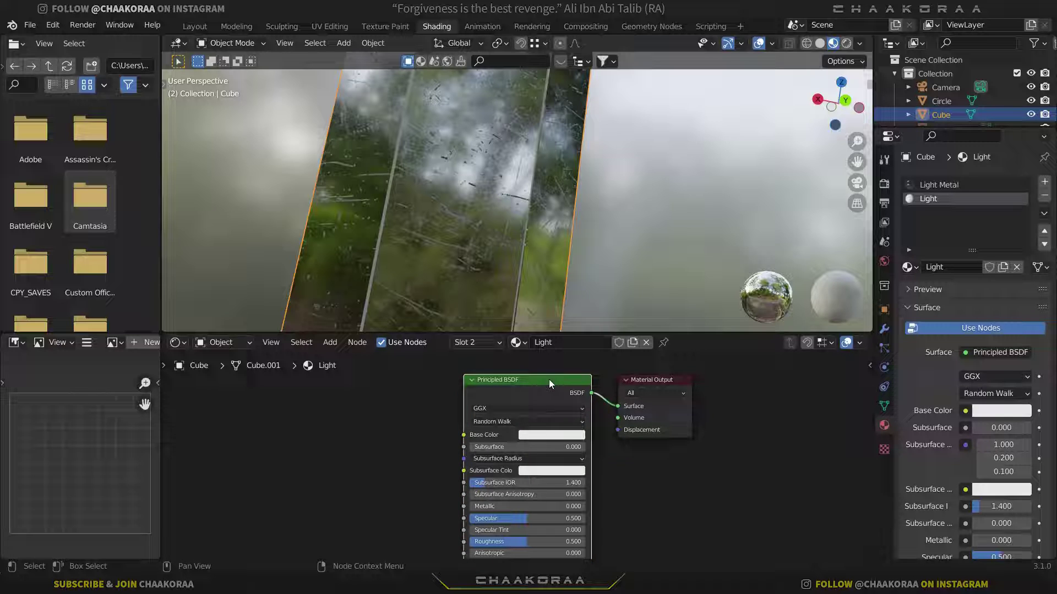
key(x)
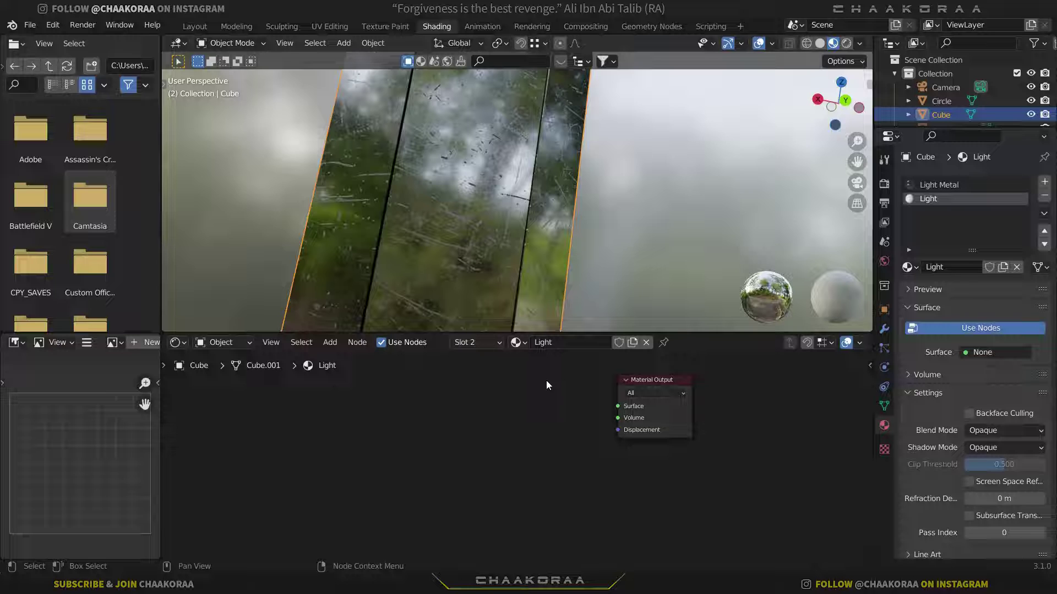
key(shift+a)
text(emi)
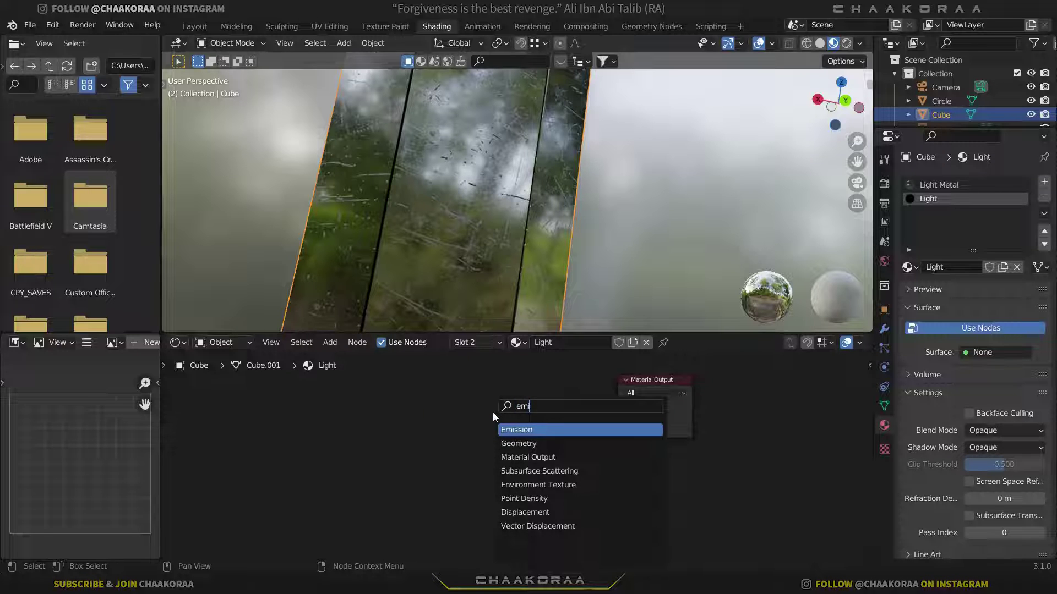
key(Return)
click(542, 431)
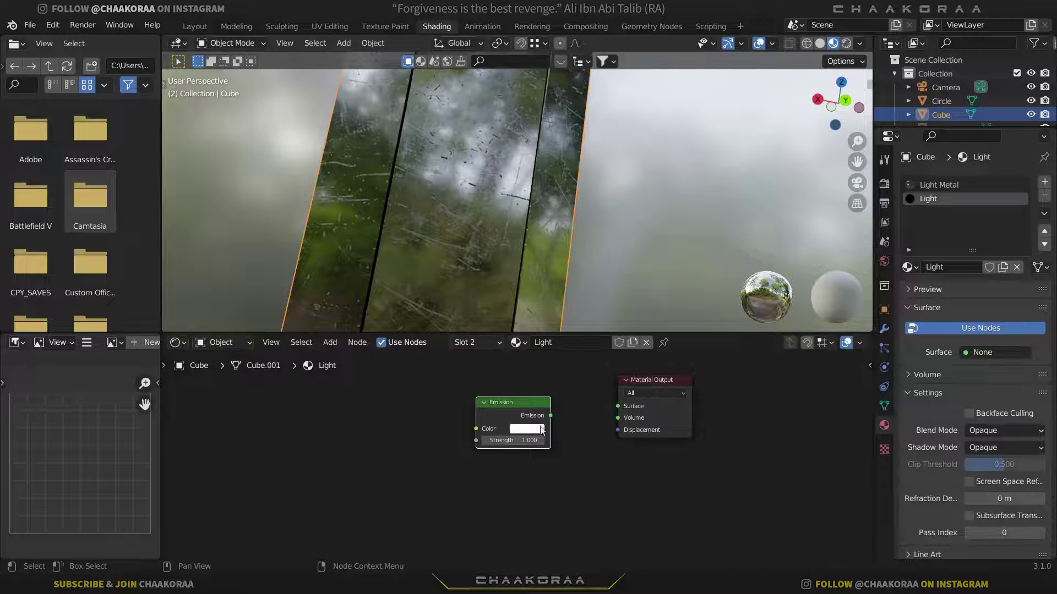
drag(551, 416, 612, 408)
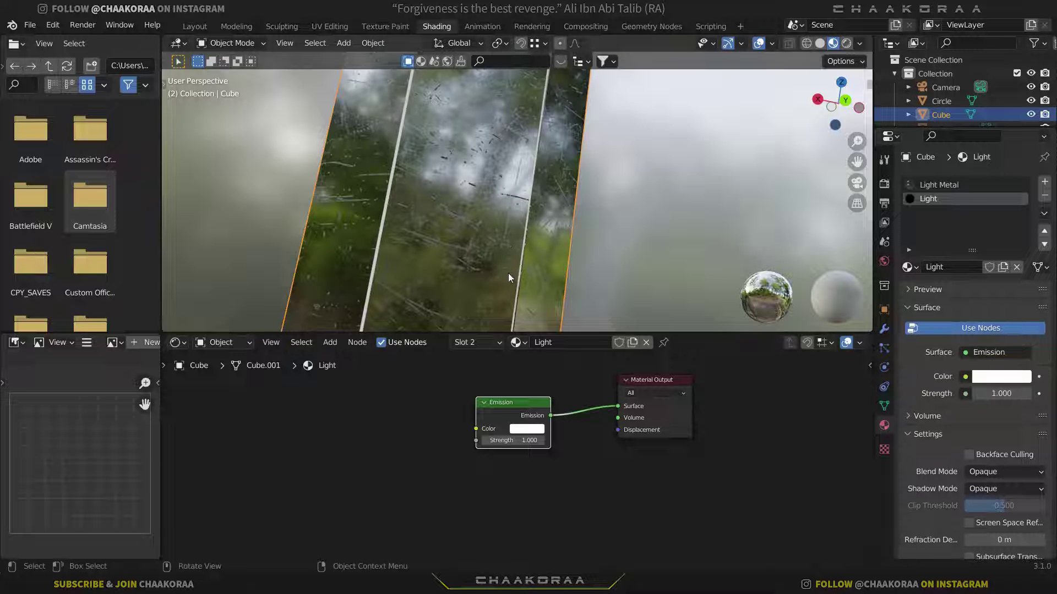
- Set the Emission shader's color to a pale cyan blue
middle_drag(477, 240, 497, 180)
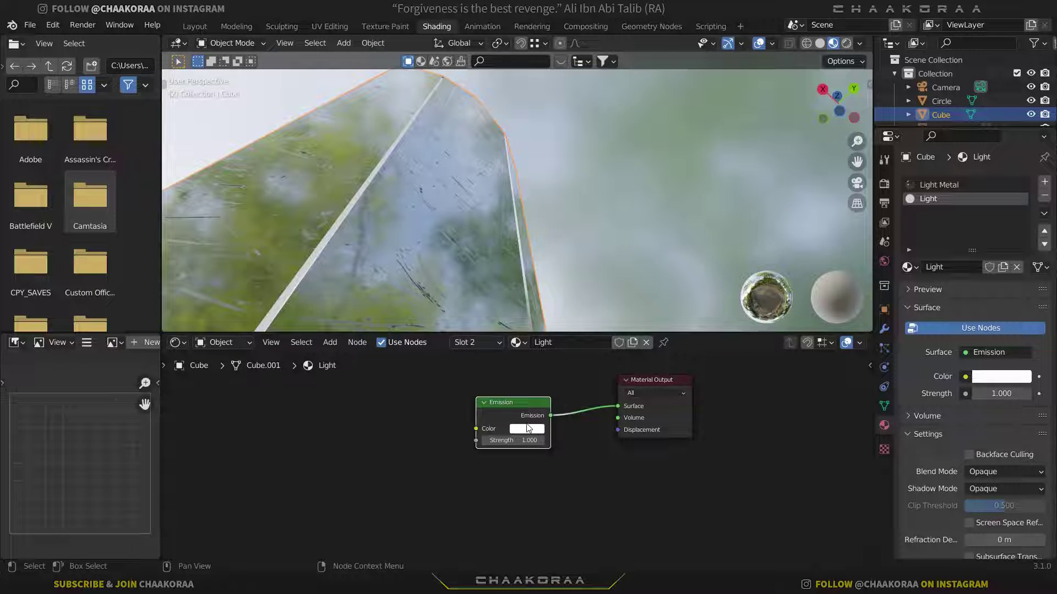
click(527, 429)
click(559, 294)
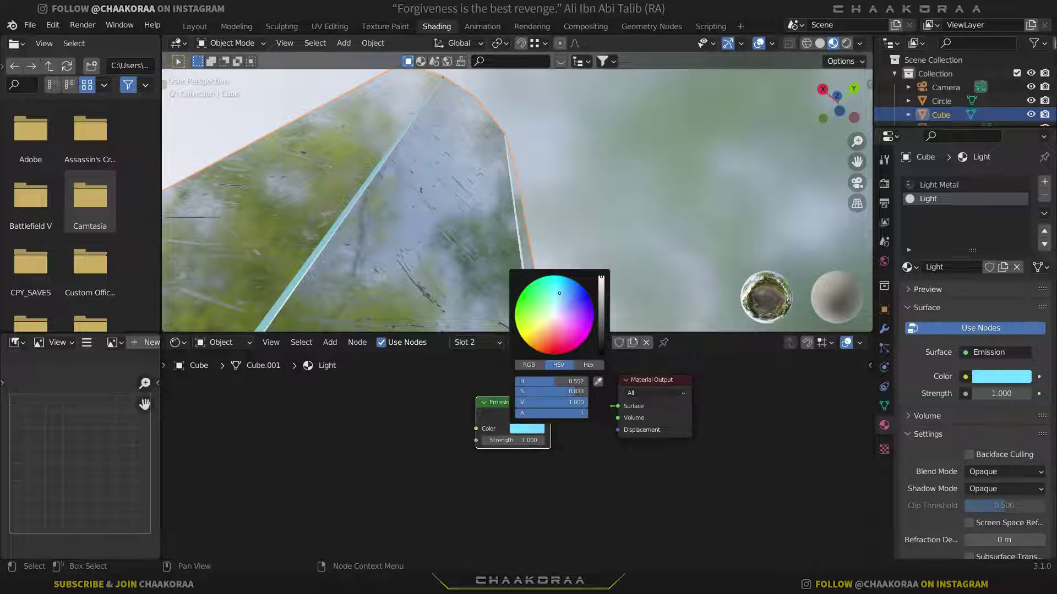
drag(560, 295, 555, 300)
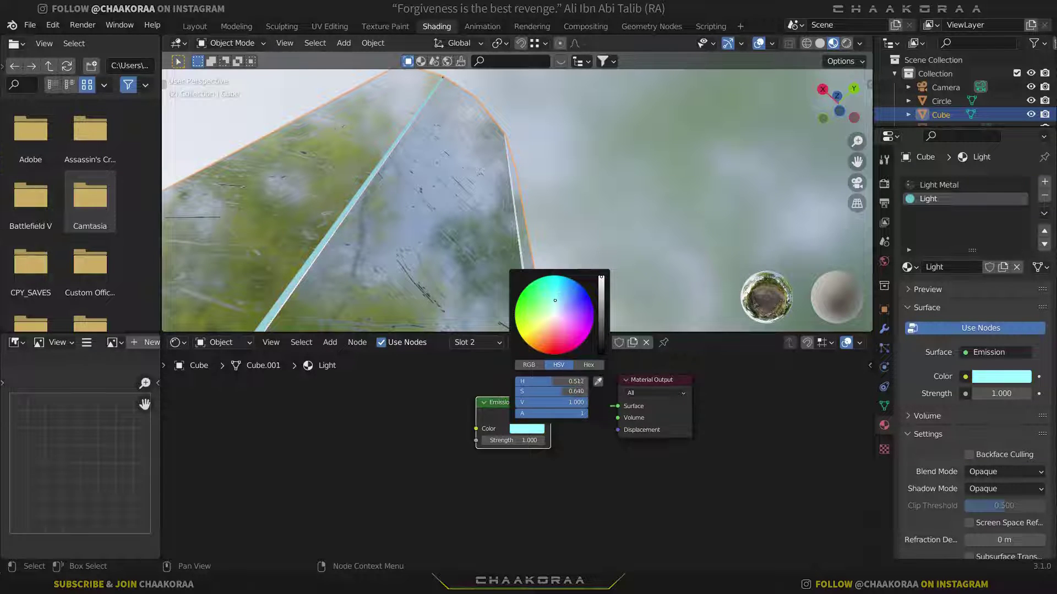
- Set the Emission strength to 5 and check the glowing bevel strips along the blade
click(518, 440)
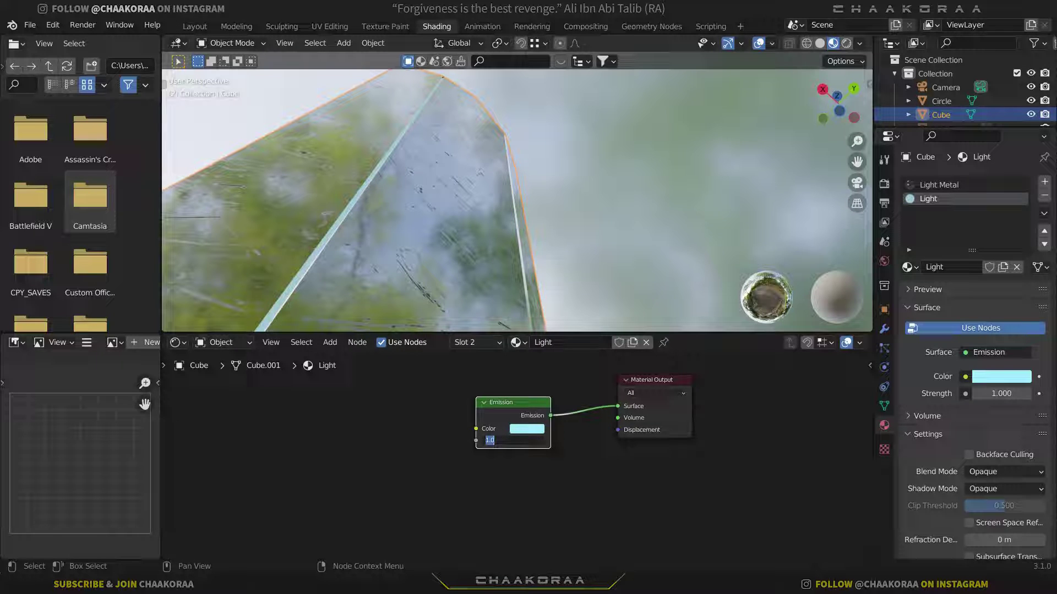
text(5)
key(Return)
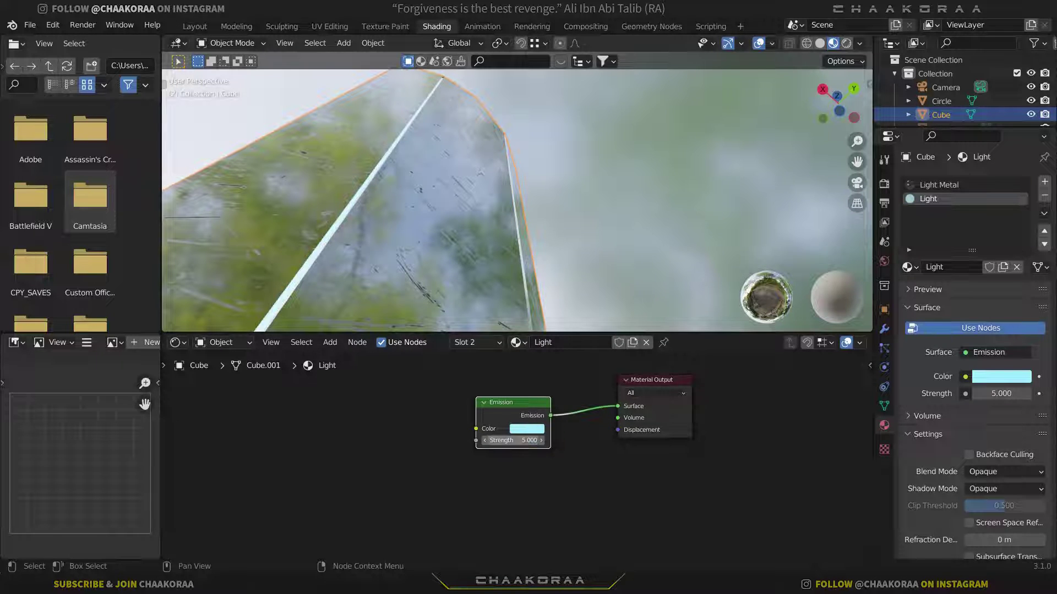
middle_drag(687, 195, 457, 191)
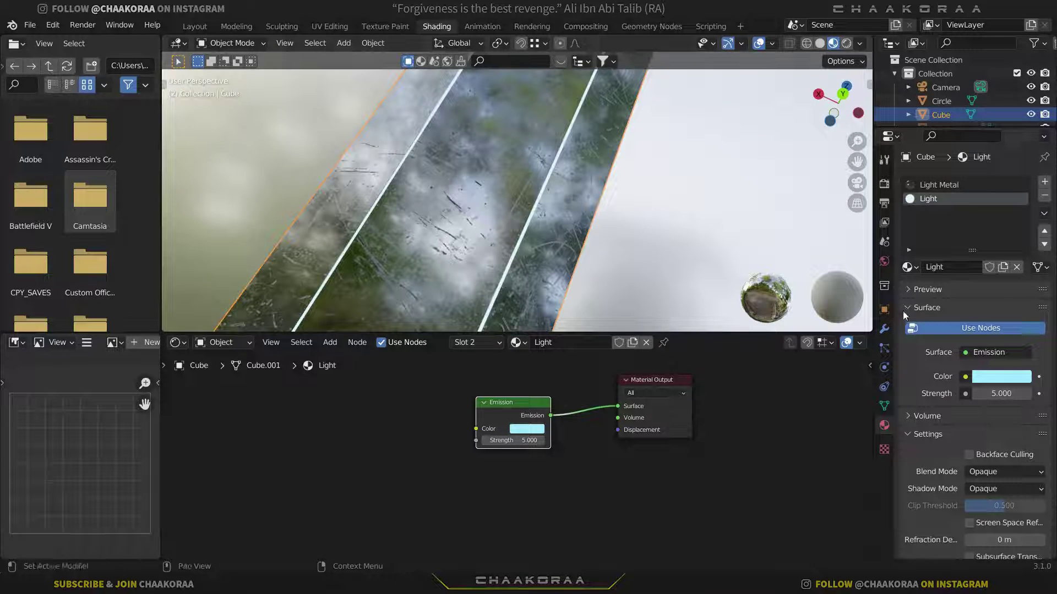
- Enable Ambient Occlusion, Bloom and Screen Space Reflections in the Eevee render settings and check the blade's glow
click(884, 186)
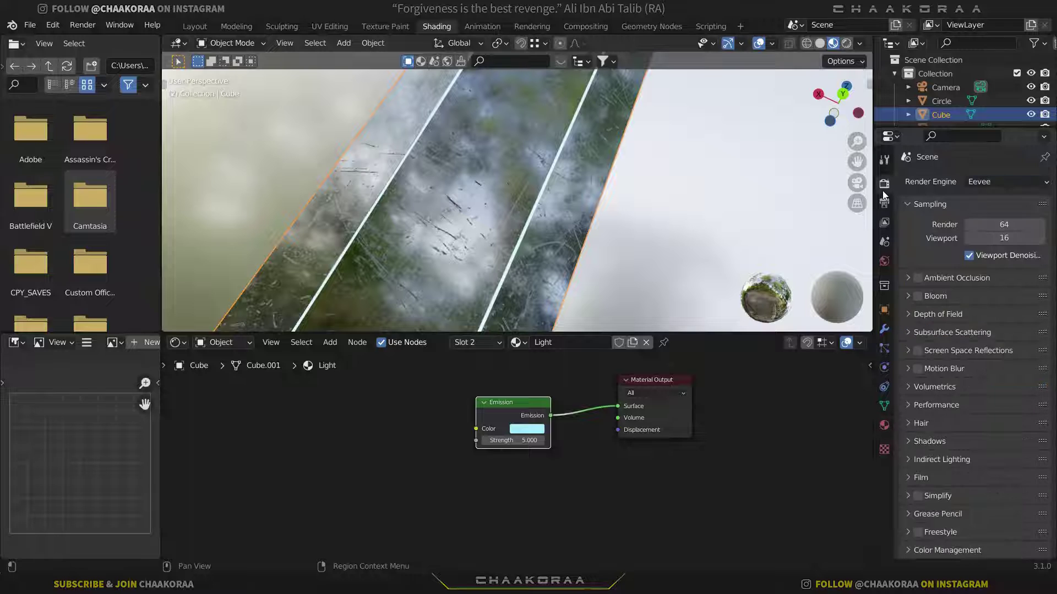
click(917, 278)
click(917, 296)
click(918, 350)
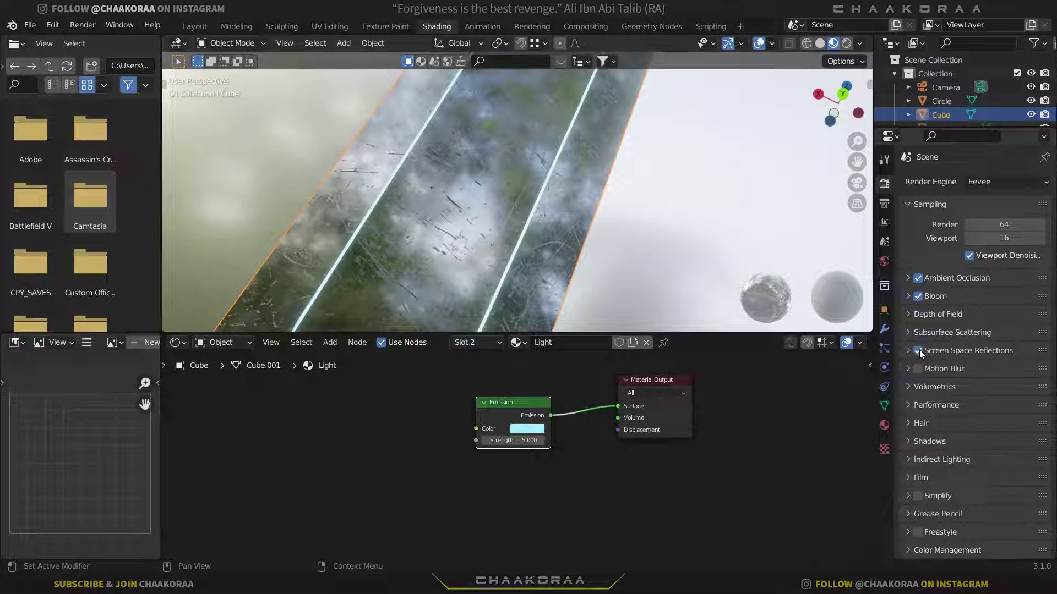
middle_drag(547, 193, 505, 176)
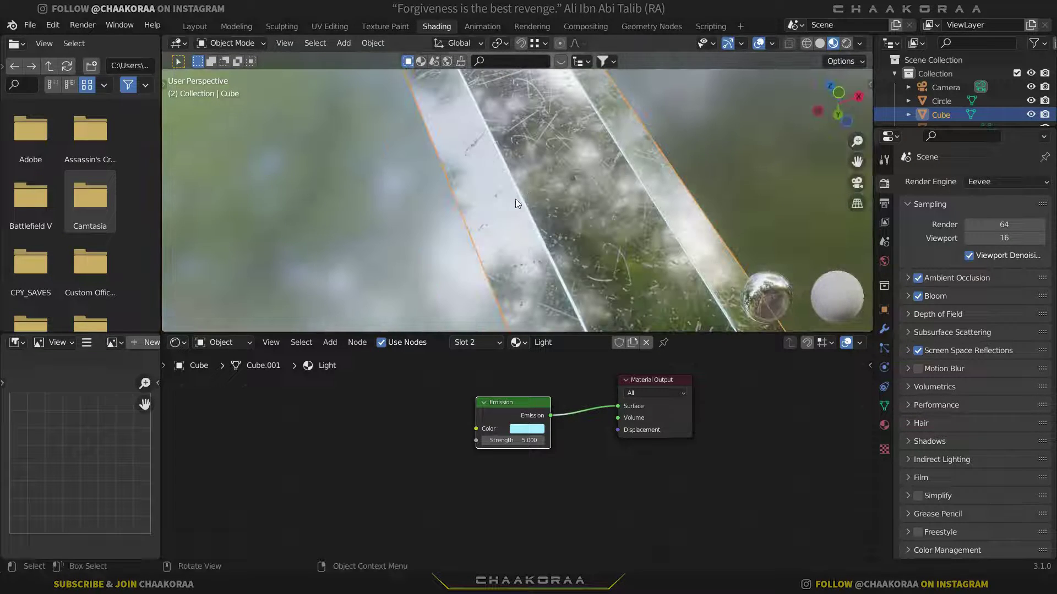
- Raise the Light material's Emission strength to 10 and shift its color to a more saturated light blue
click(513, 441)
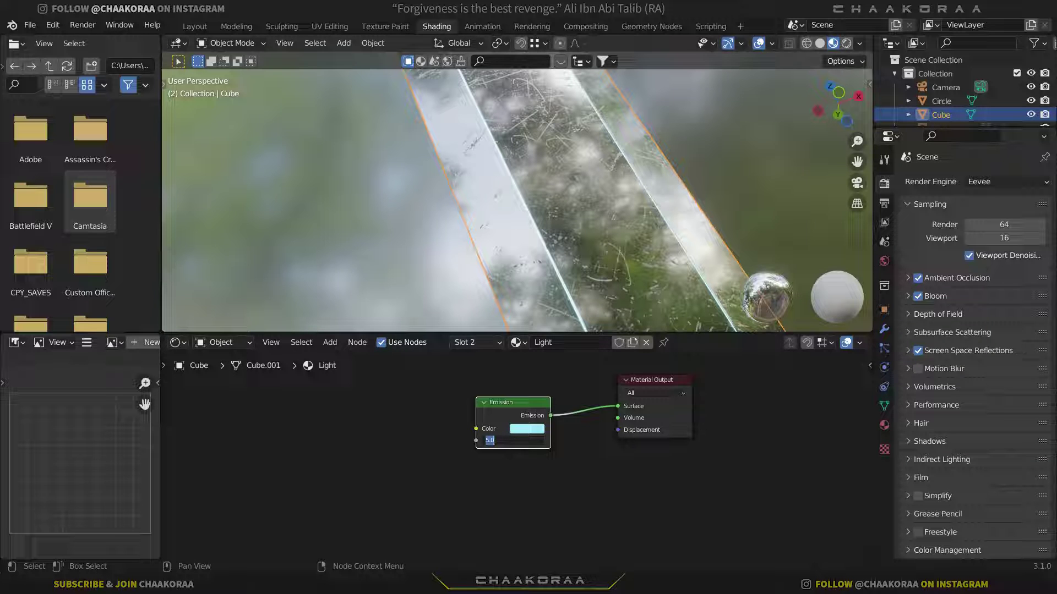
key(Return)
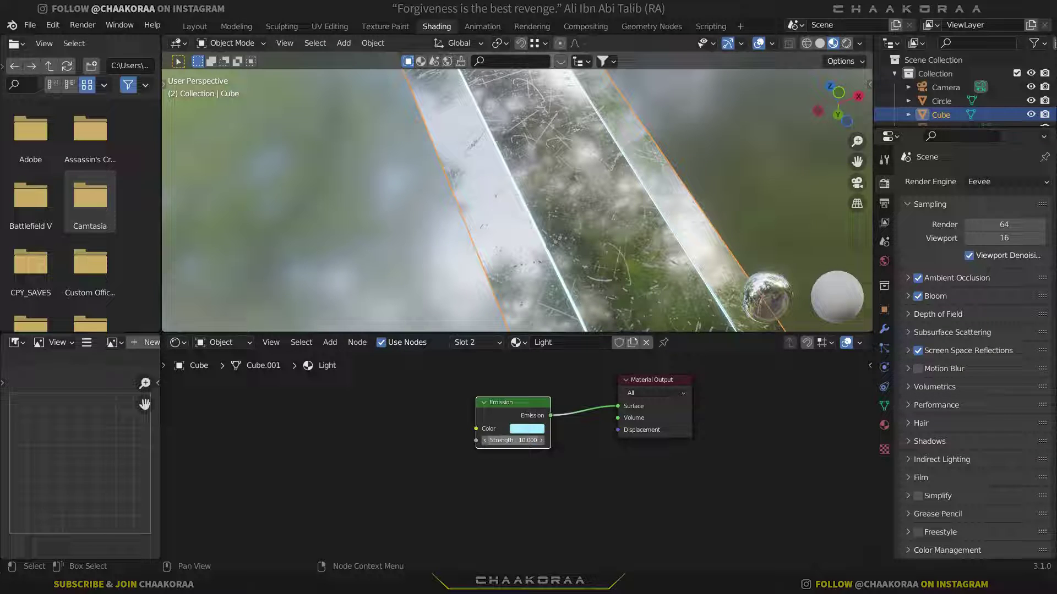
click(526, 429)
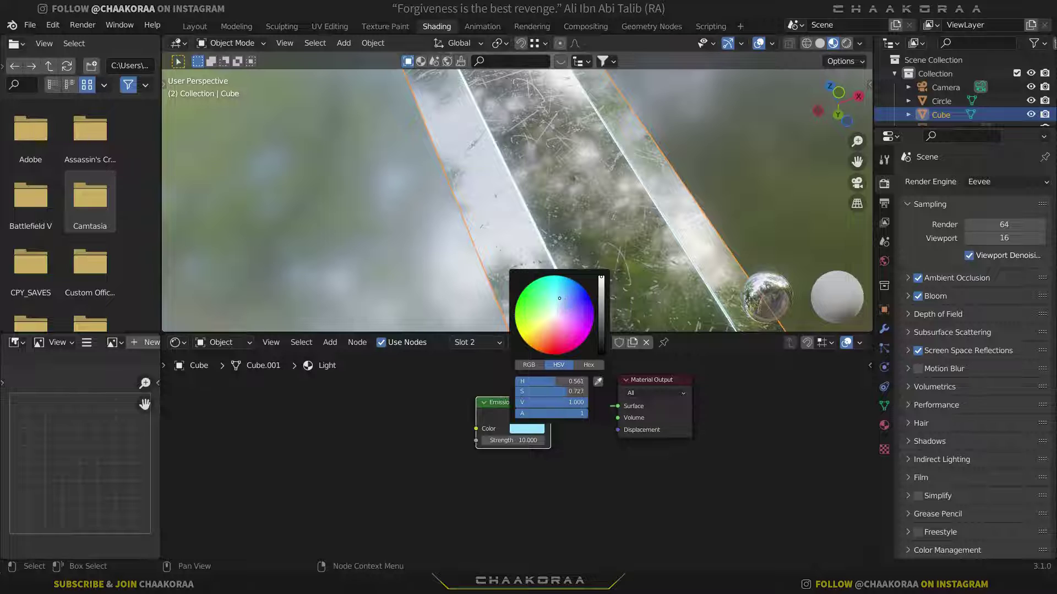
drag(559, 298, 563, 297)
- Select the small pentagonal face at the end of the pommel in Edit Mode
middle_drag(572, 196, 507, 204)
click(447, 114)
key(Tab)
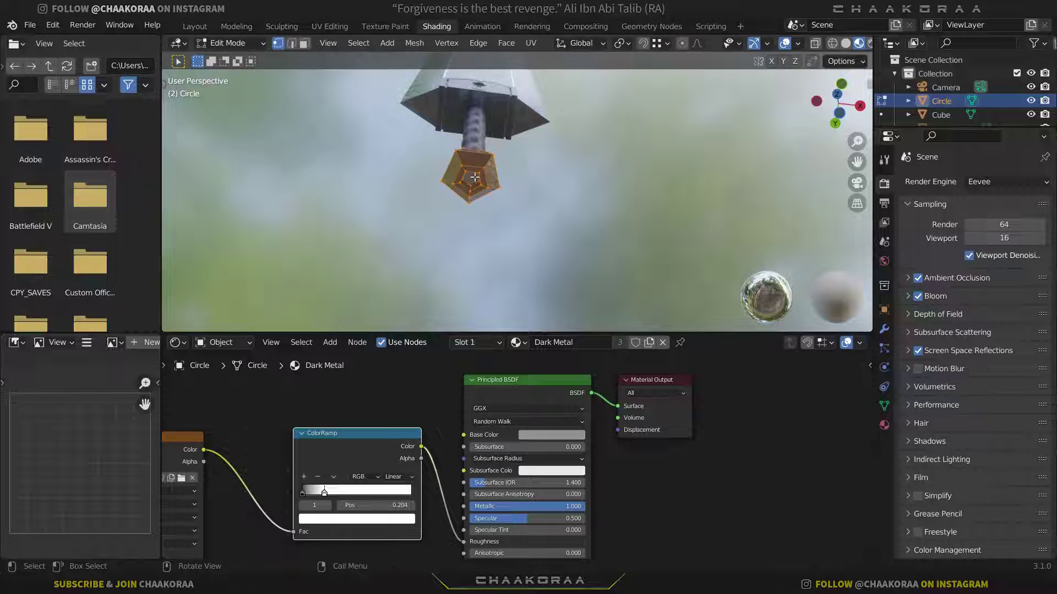
middle_drag(459, 171, 467, 144)
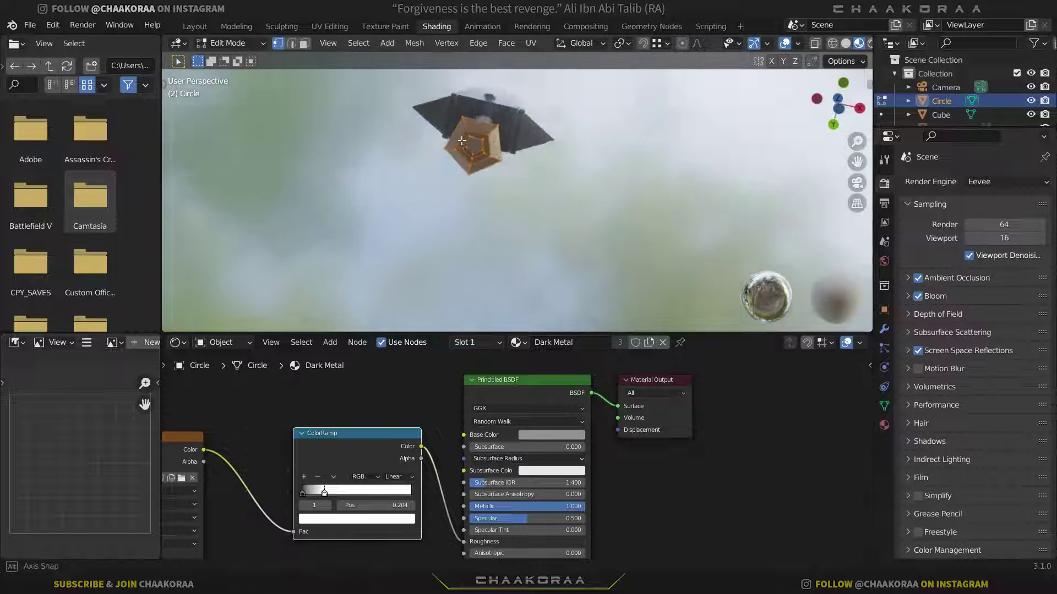
scroll(476, 122, up, 3)
shift+middle_drag(489, 98, 503, 177)
key(alt+a)
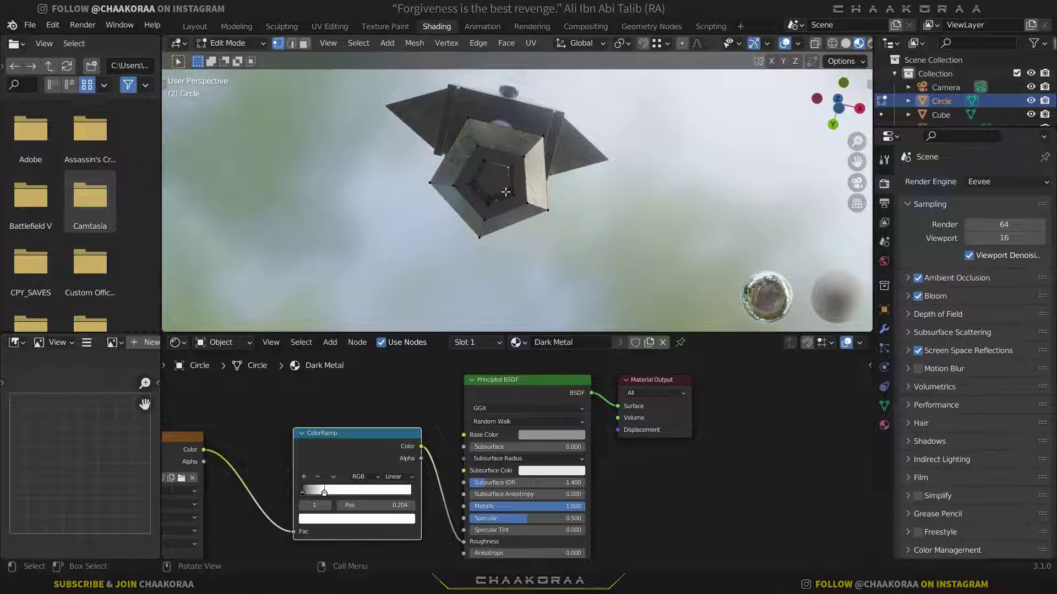
key(3)
click(499, 188)
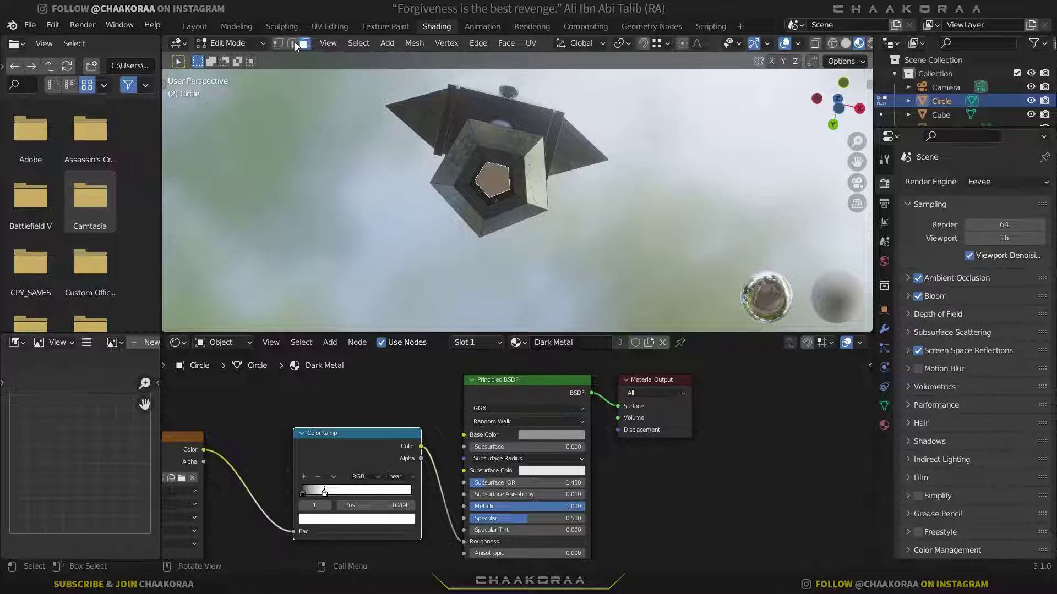
middle_drag(506, 165, 507, 177)
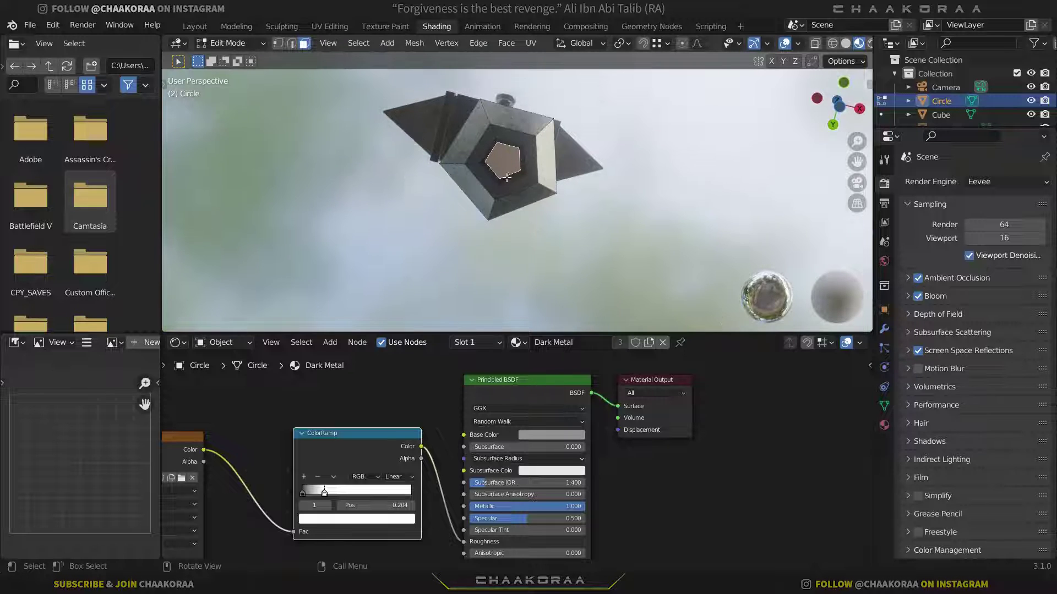
- Add a second material slot to the pommel with the existing Light material, assign it to the selected face and return to Object Mode
click(884, 426)
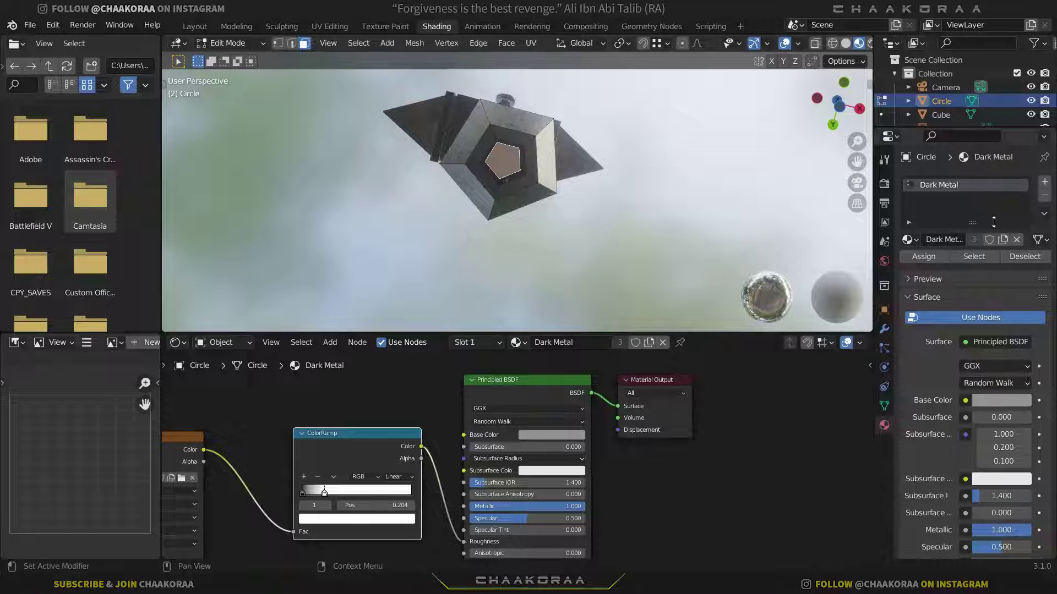
click(1044, 183)
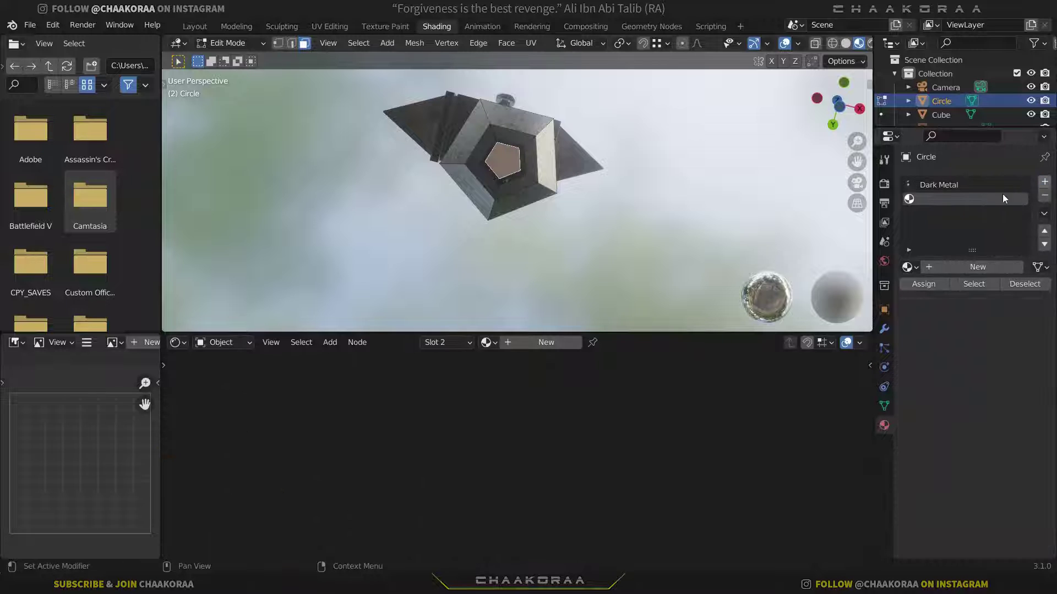
click(913, 267)
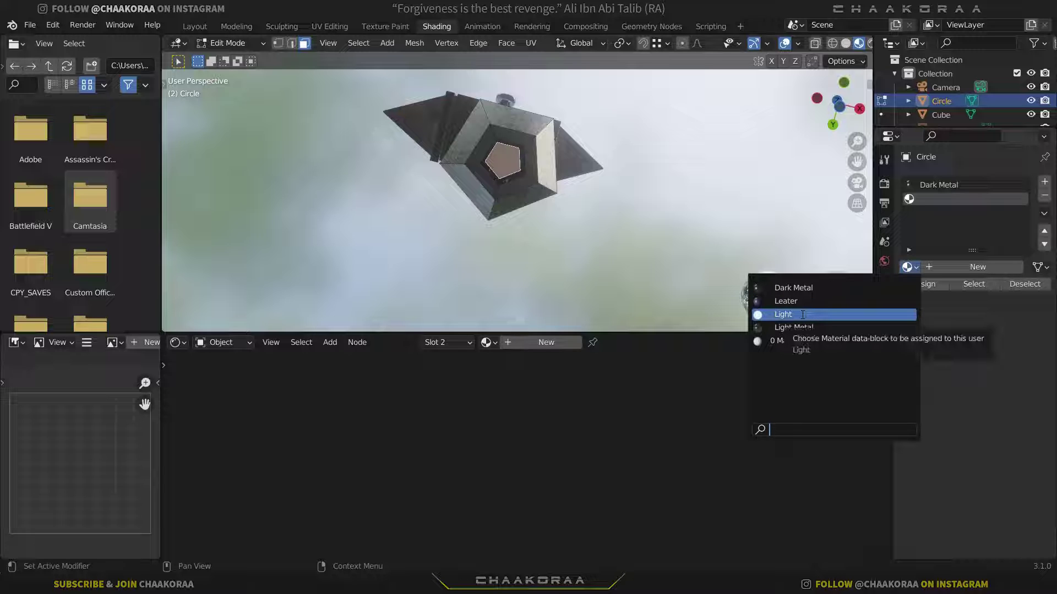
click(803, 314)
click(936, 283)
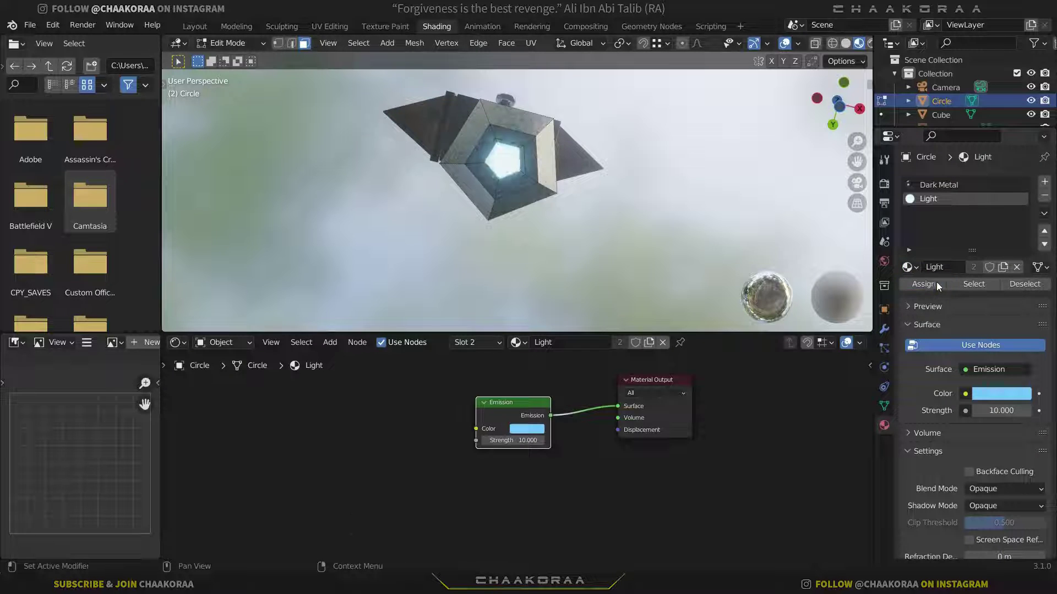
key(Tab)
middle_drag(536, 166, 516, 233)
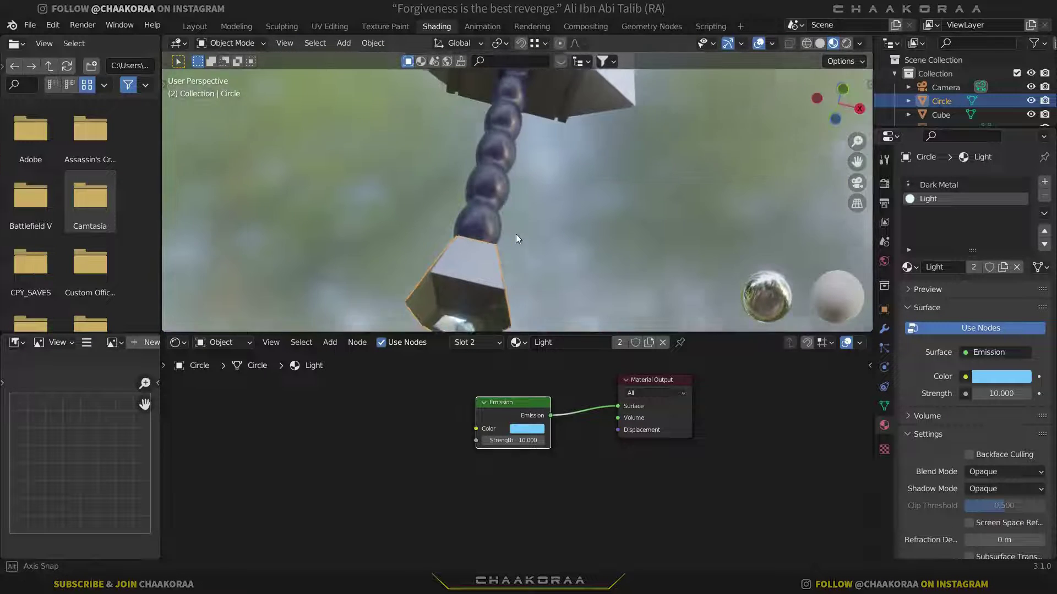
- Show the whole sword in the Layout workspace with Material Preview shading and examine the blade and the pommel's end
click(196, 27)
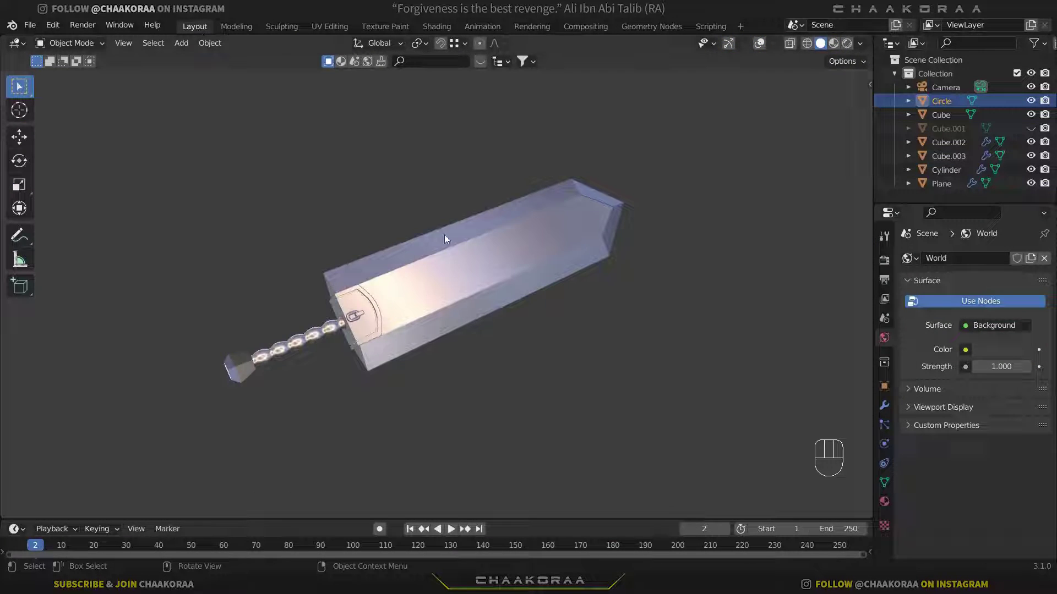
click(834, 43)
mouse_move(683, 220)
middle_down()
mouse_move(655, 256)
mouse_move(717, 235)
mouse_move(502, 206)
mouse_move(632, 205)
mouse_move(510, 238)
mouse_move(643, 220)
mouse_move(412, 283)
mouse_move(483, 242)
mouse_move(473, 303)
mouse_move(457, 273)
middle_up()
scroll(507, 242, up, 5)
scroll(412, 287, down, 3)
middle_drag(478, 210, 564, 227)
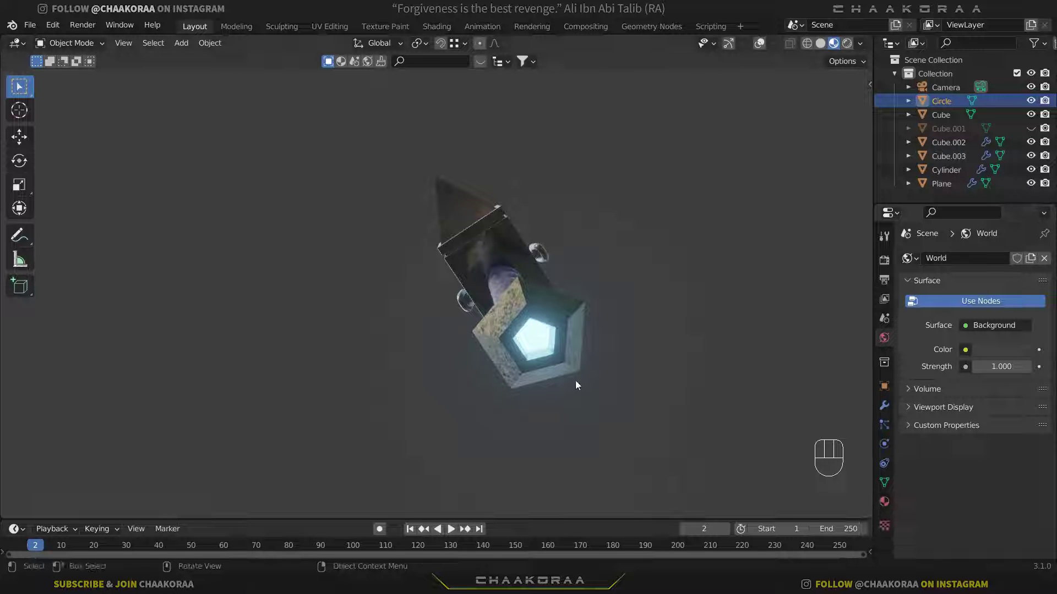
- Try a magenta pink emission color on the Light material, then keyframe the color and undo the keyframe
click(884, 502)
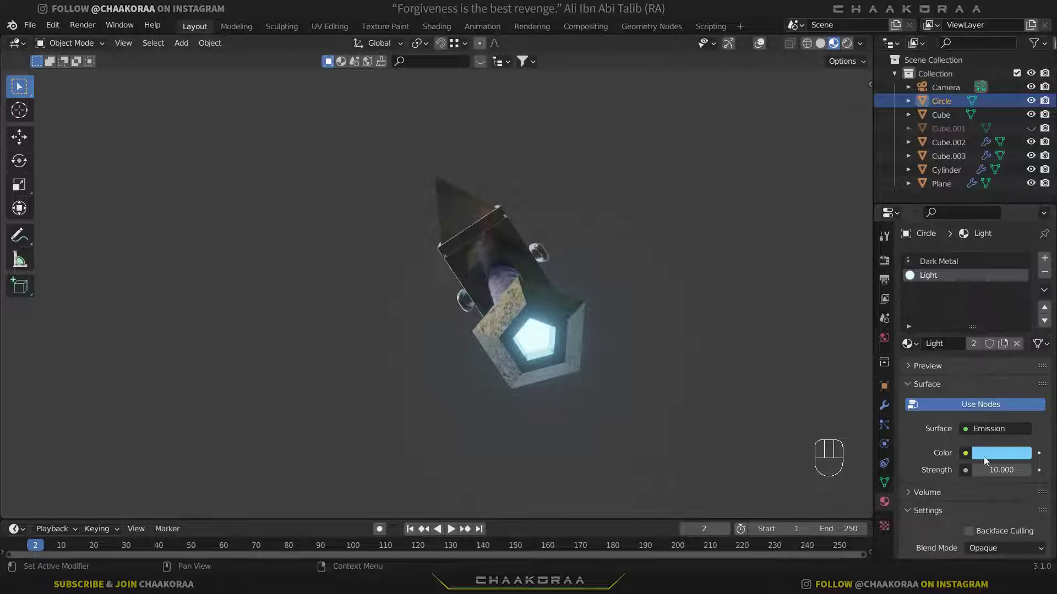
click(1005, 454)
click(983, 330)
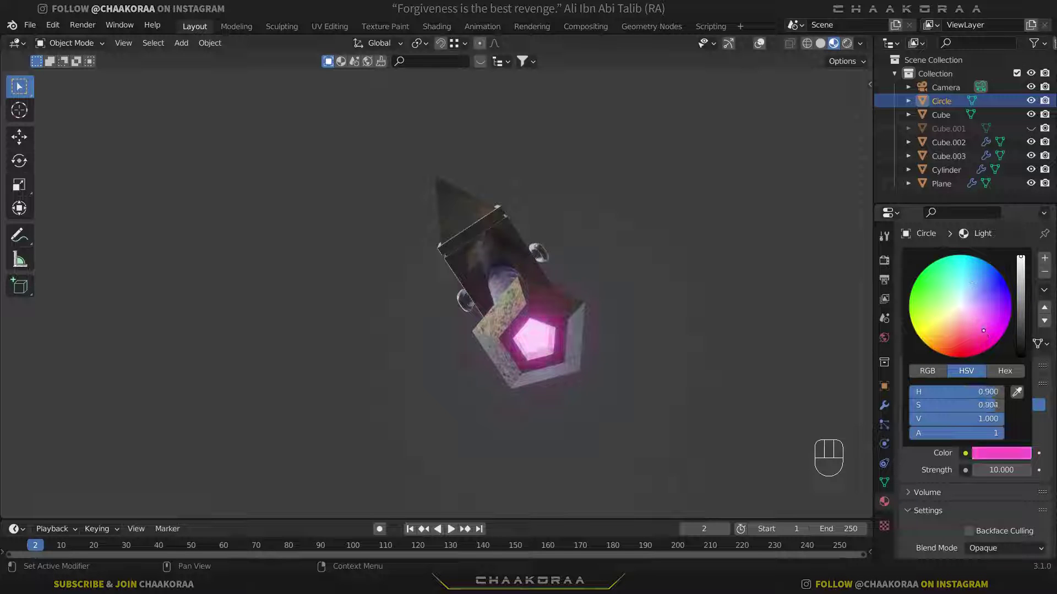
middle_drag(490, 266, 424, 285)
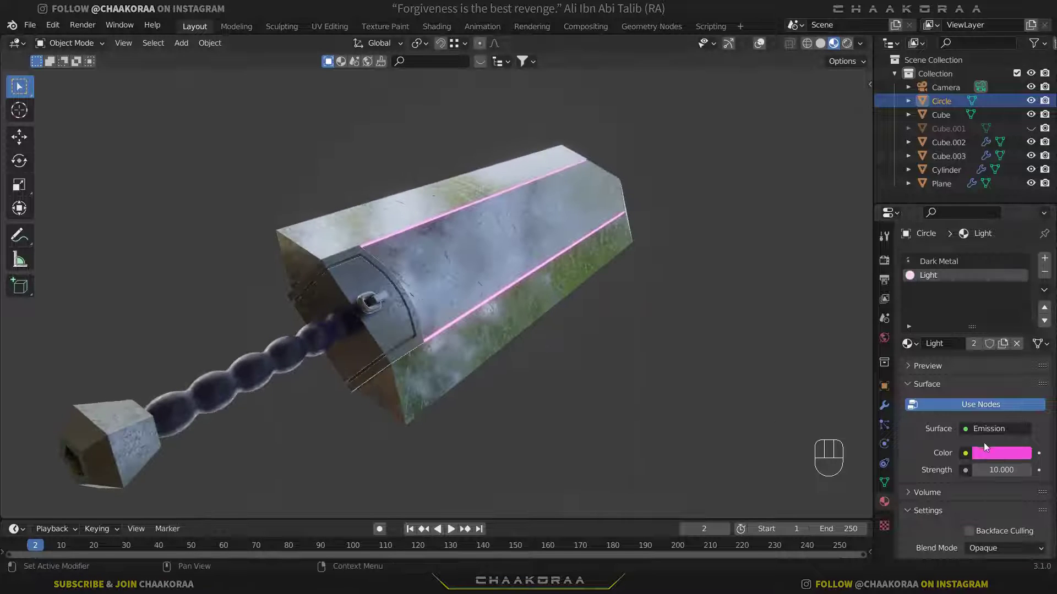
click(1039, 453)
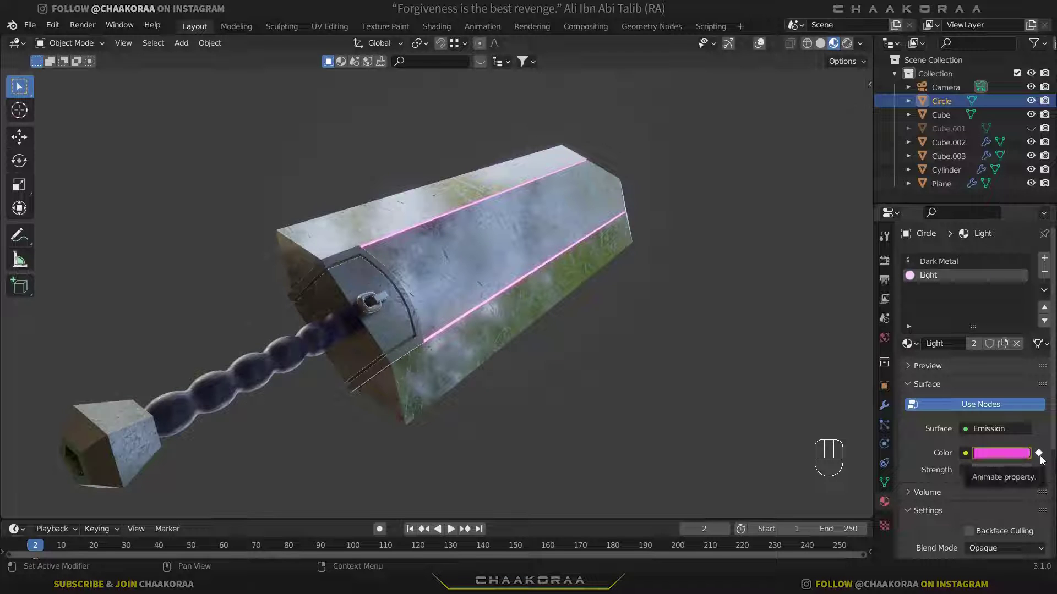
key(ctrl+z)
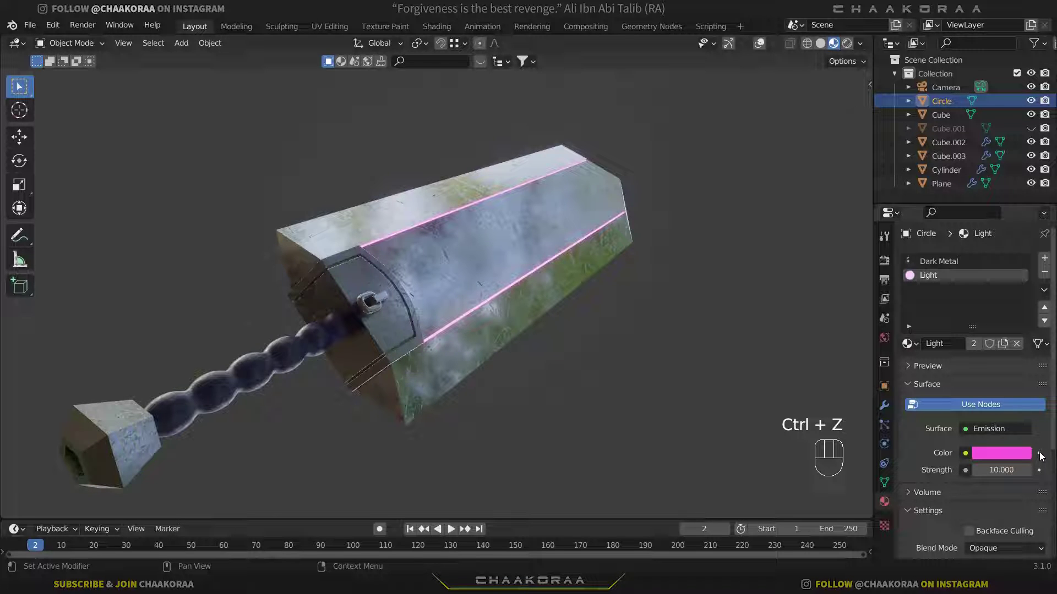
- Set the Light material's emission color to sky blue with hue 0.591, saturation 0.899 and value 1
click(1009, 456)
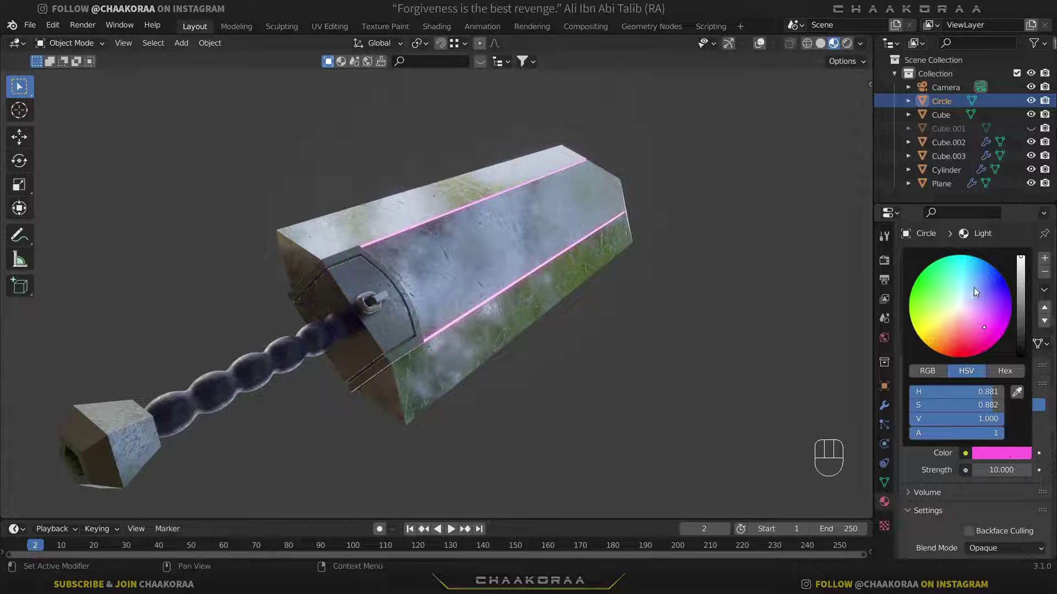
drag(973, 287, 973, 276)
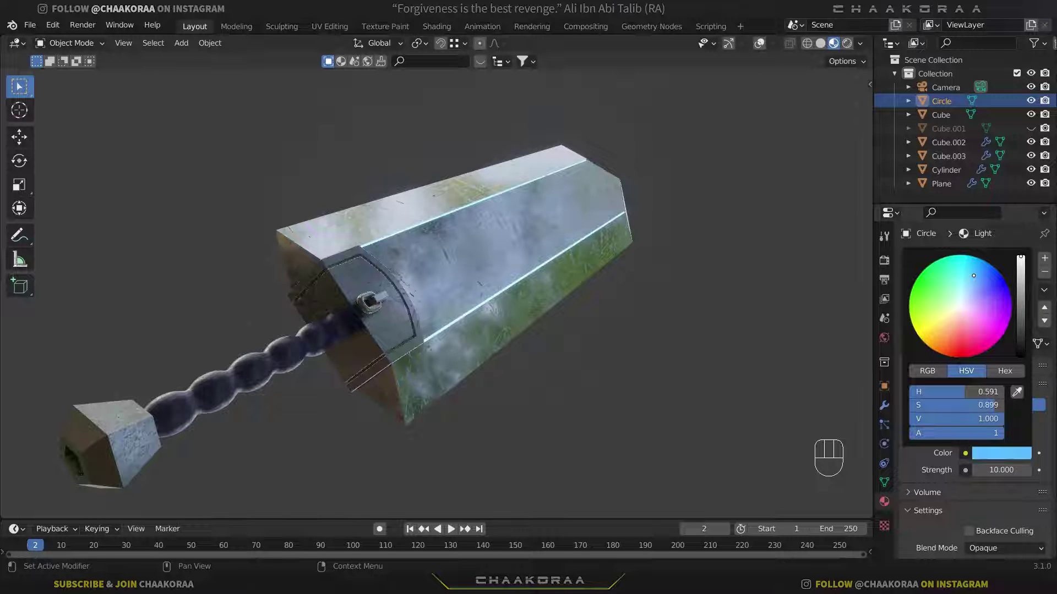